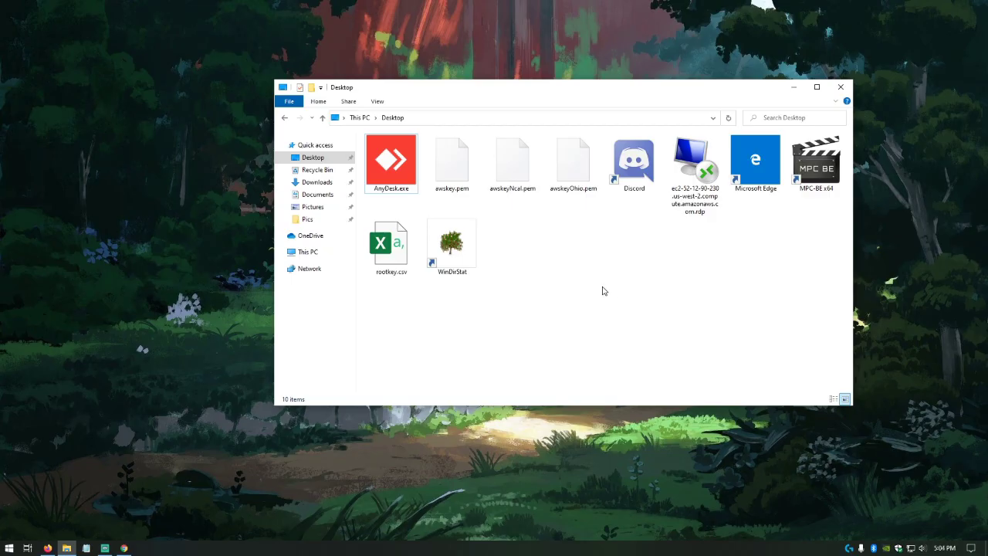
# Open anydesk.com from the Chrome search results and launch AnyDesk.exe
pyautogui.click(124, 548)
pyautogui.click(202, 9)
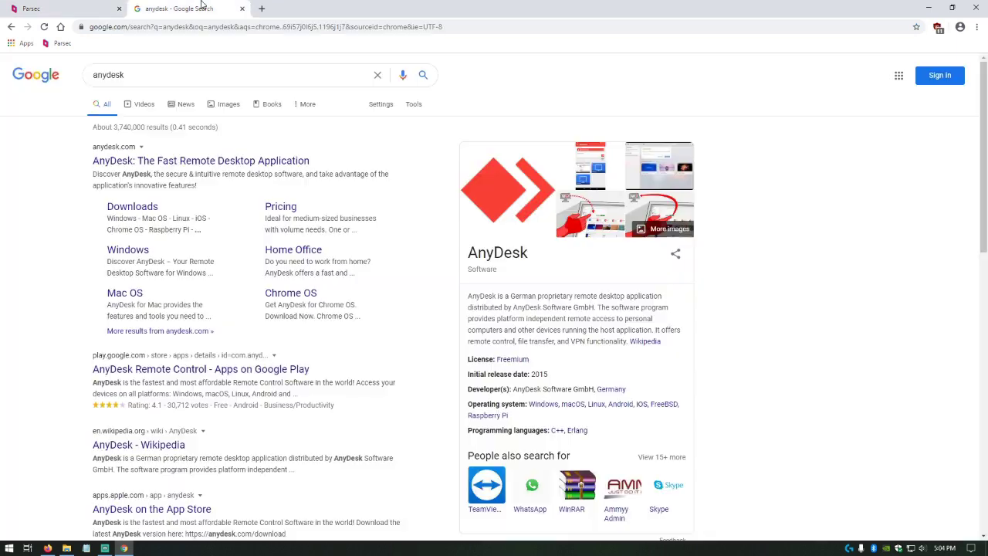
pyautogui.click(165, 162)
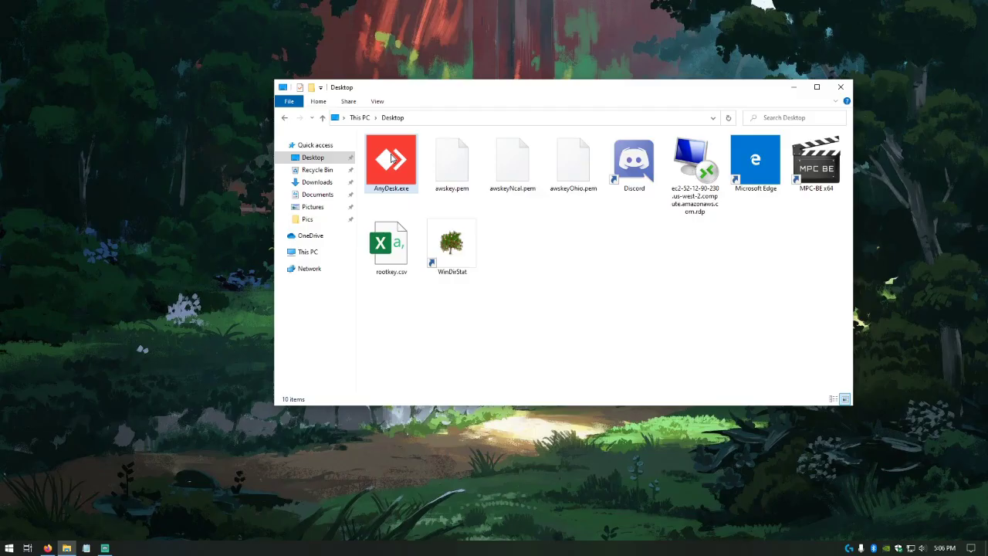
pyautogui.doubleClick(391, 158)
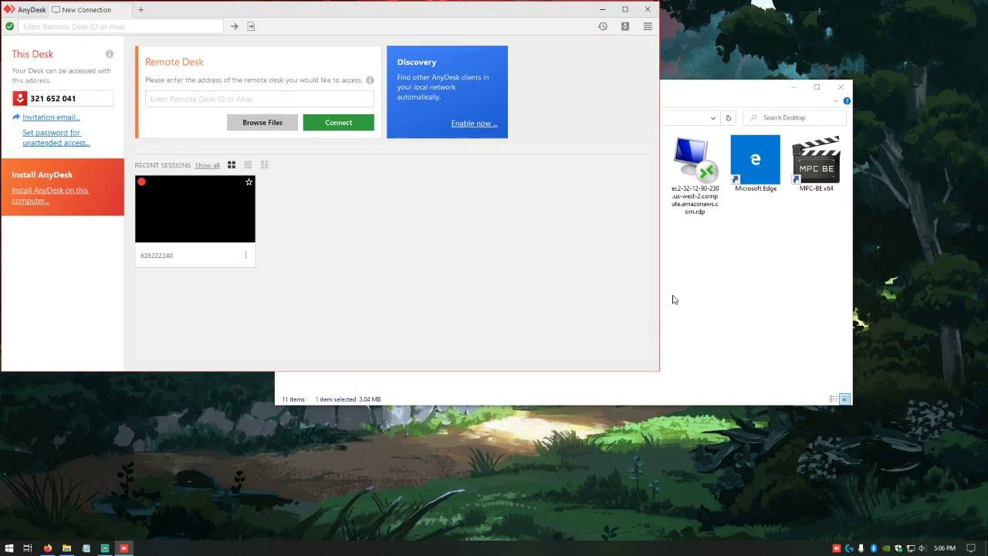
# Check the options for the recent remote session in AnyDesk, then dismiss them
pyautogui.click(225, 213)
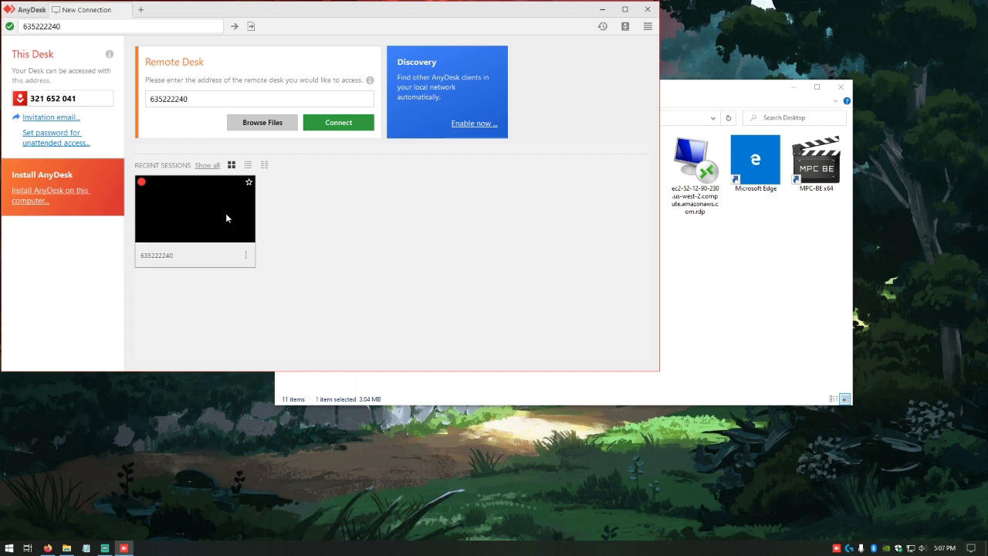
pyautogui.rightClick(225, 213)
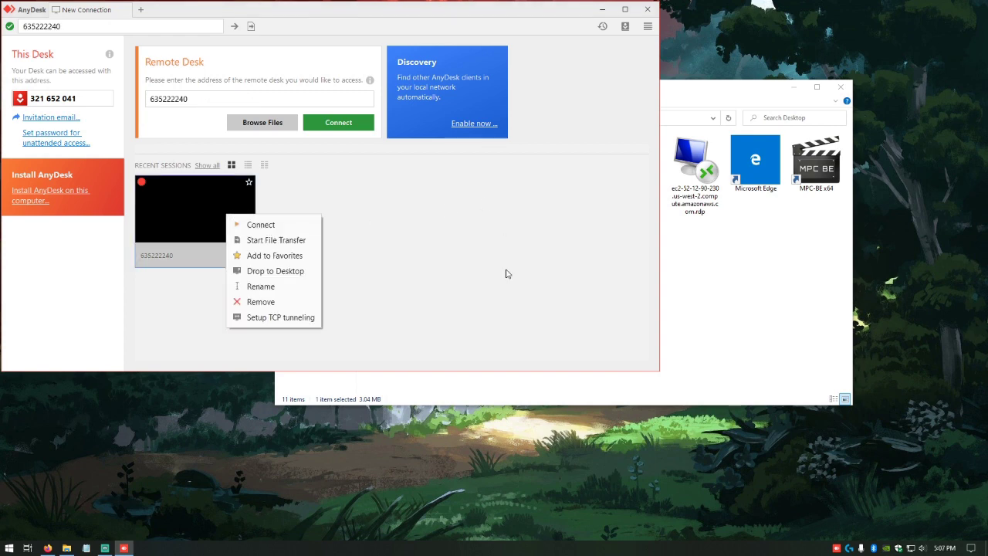
pyautogui.click(585, 108)
# Browse AnyDesk's Security, Privacy and Audio settings, with audio transmission and output disabled, then close AnyDesk
pyautogui.click(647, 26)
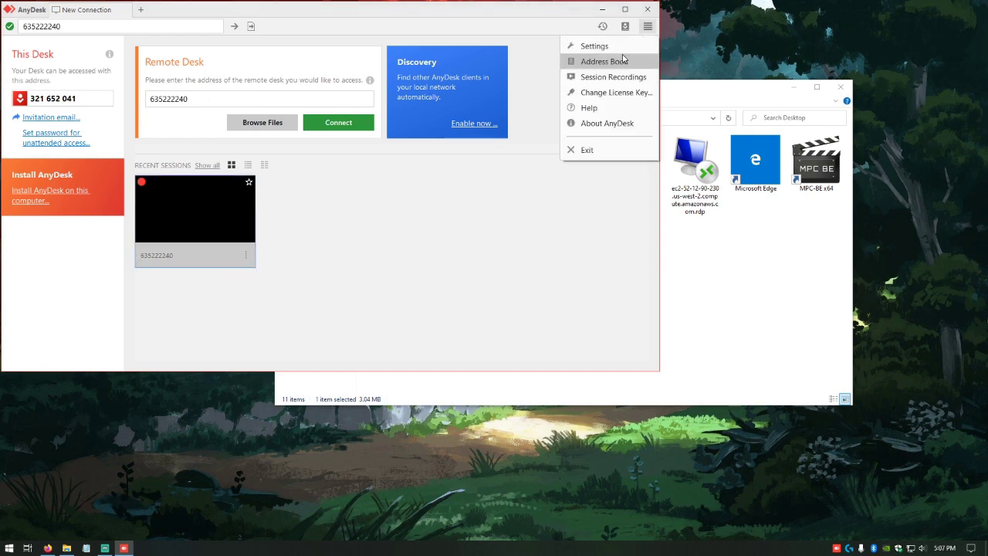
pyautogui.click(602, 46)
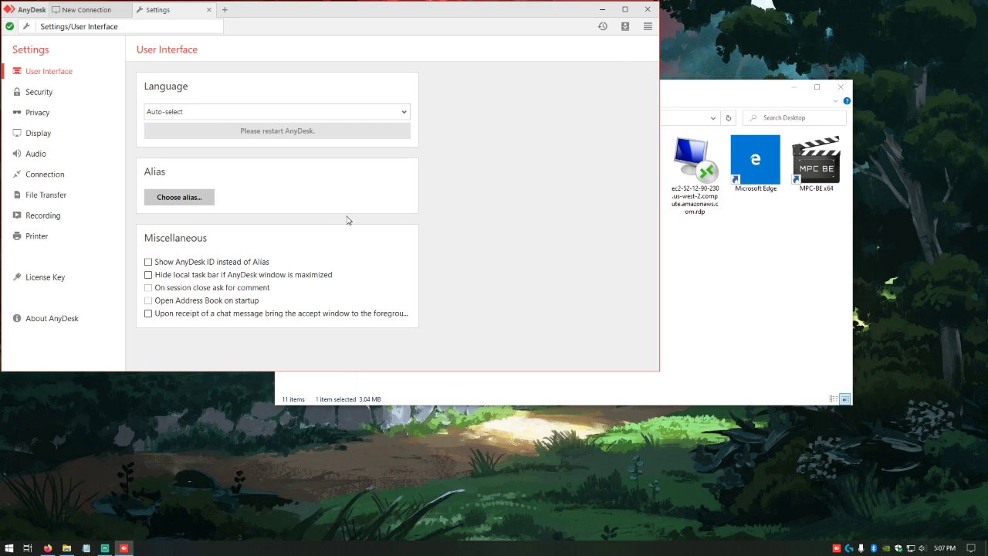
pyautogui.click(65, 92)
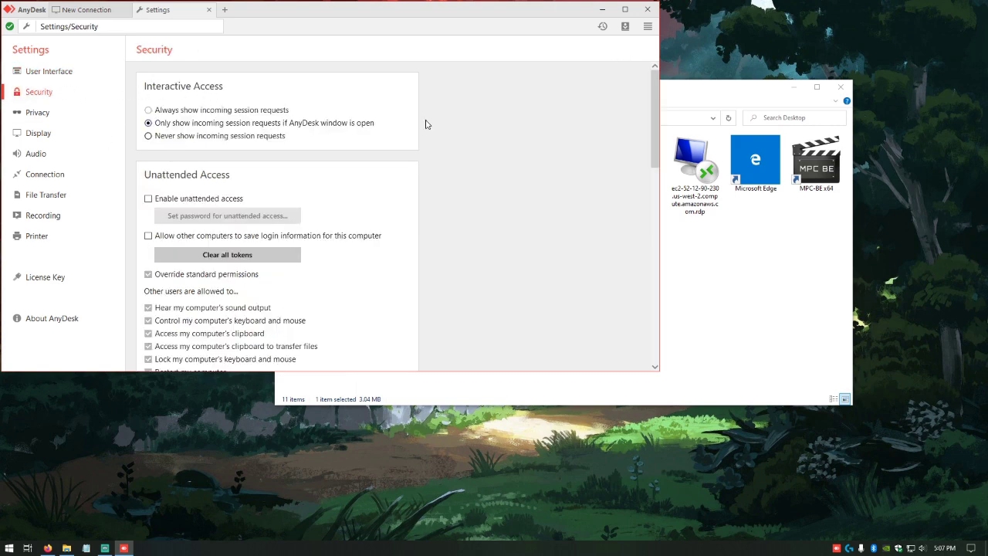
pyautogui.moveTo(656, 120); pyautogui.dragTo(668, 325)
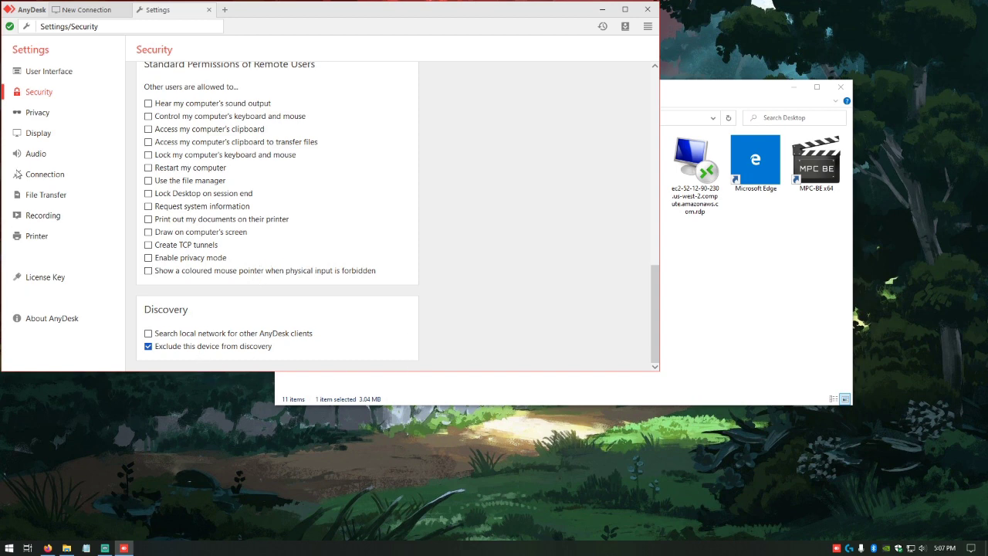
pyautogui.click(38, 112)
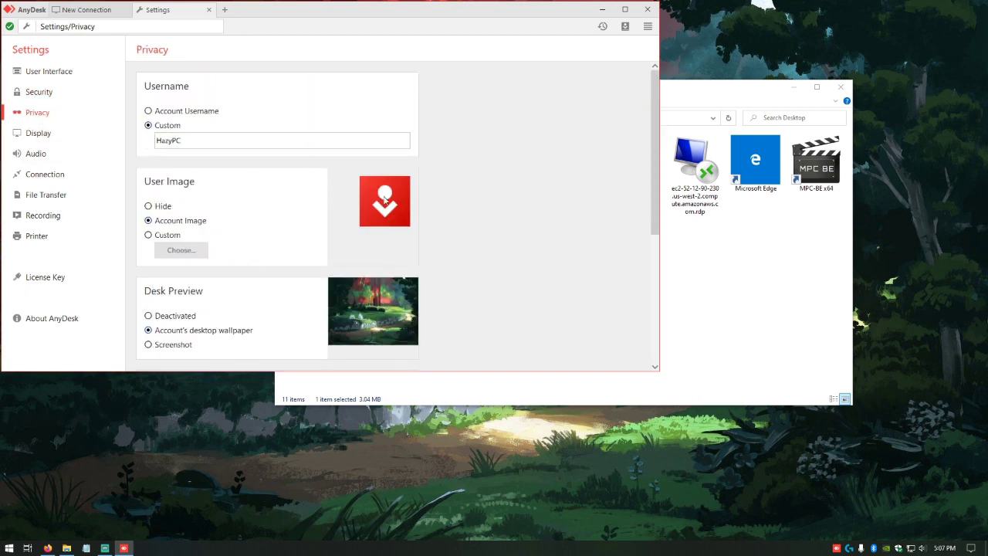
pyautogui.scroll(-3, 463, 247)
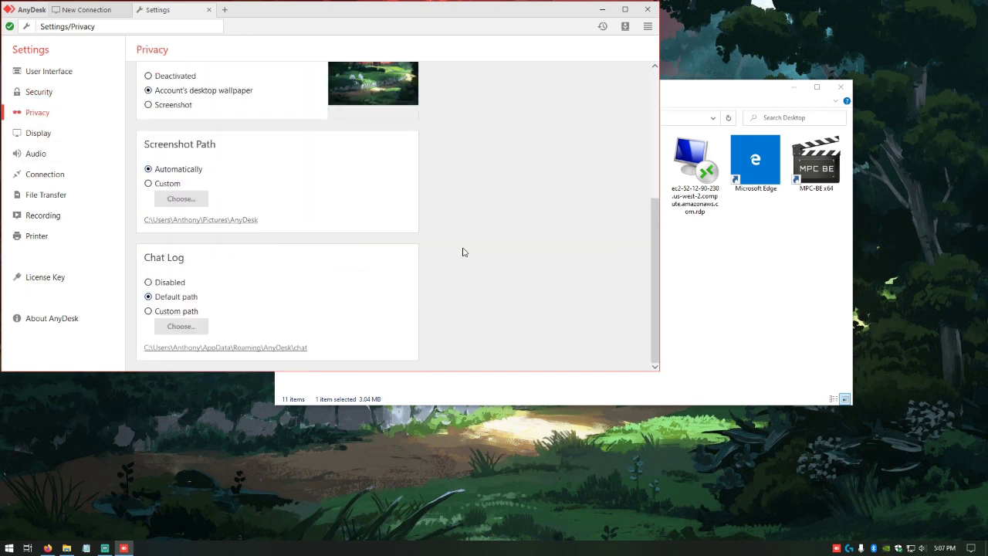
pyautogui.click(66, 158)
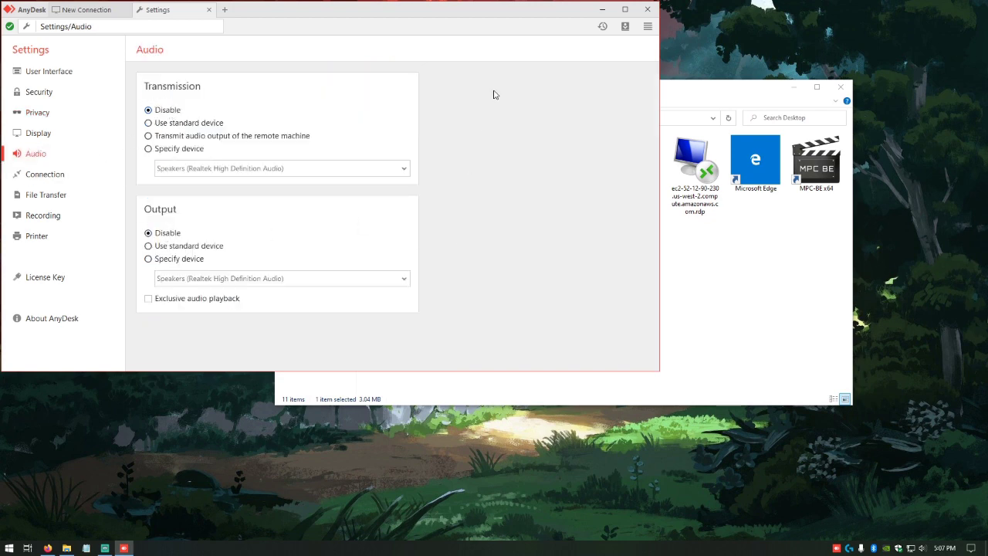
pyautogui.click(648, 10)
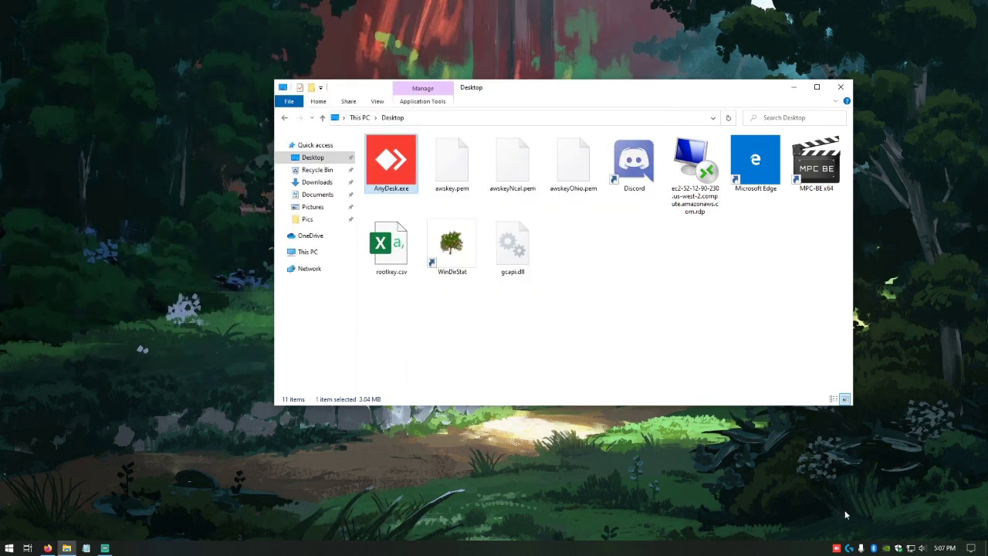
# Quit AnyDesk from its system tray icon
pyautogui.rightClick(837, 549)
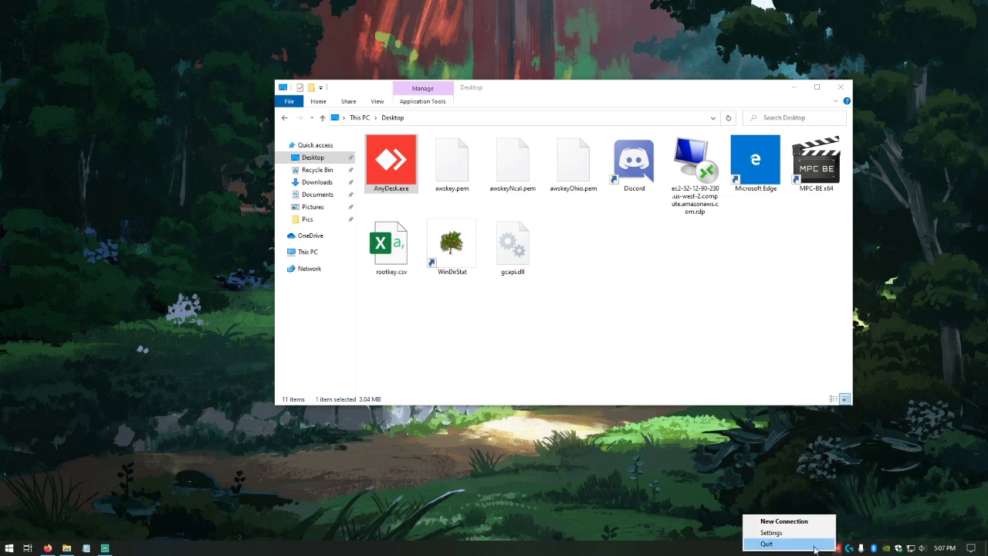
pyautogui.click(772, 543)
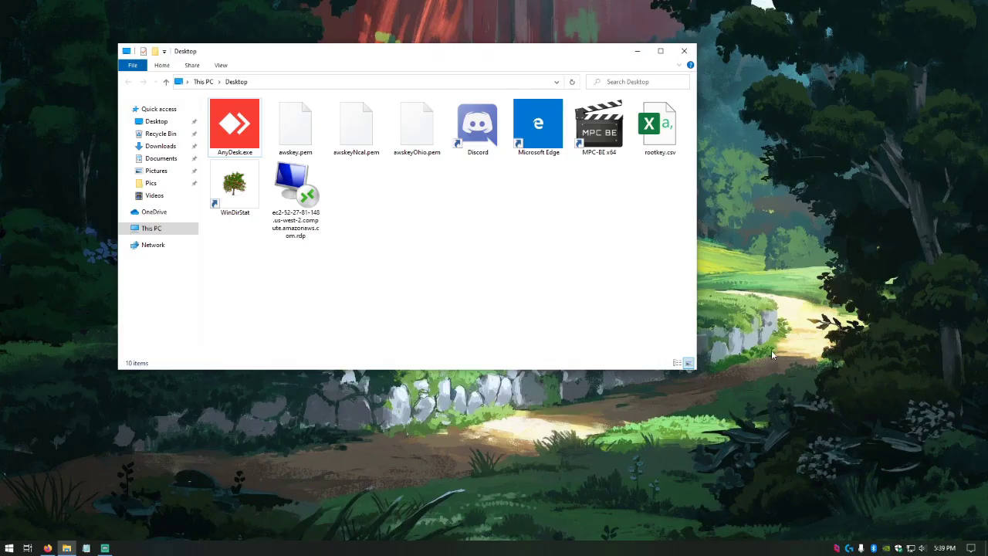
# Connect to the instance via its .rdp file, accept credentials and certificate, and allow network discovery
pyautogui.doubleClick(295, 203)
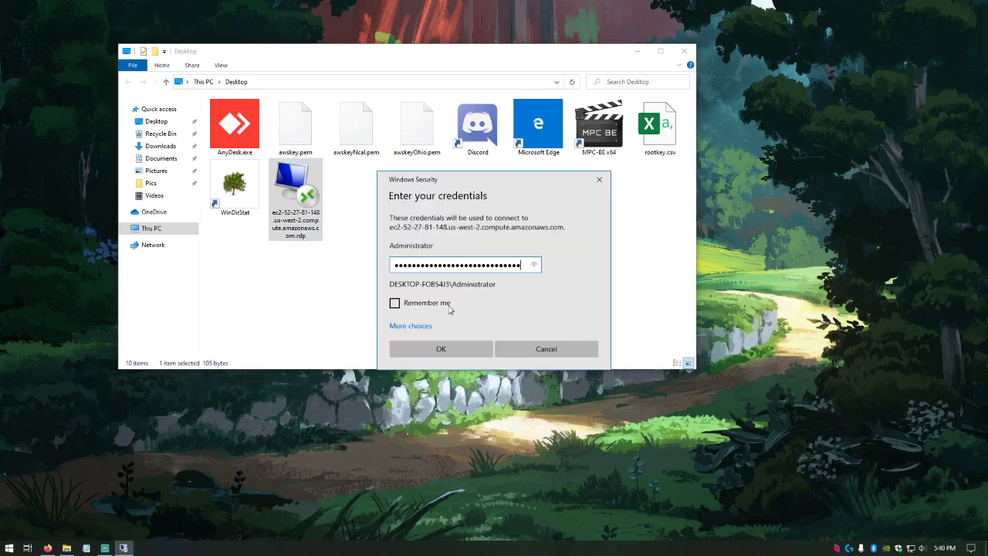
pyautogui.click(441, 348)
pyautogui.click(566, 353)
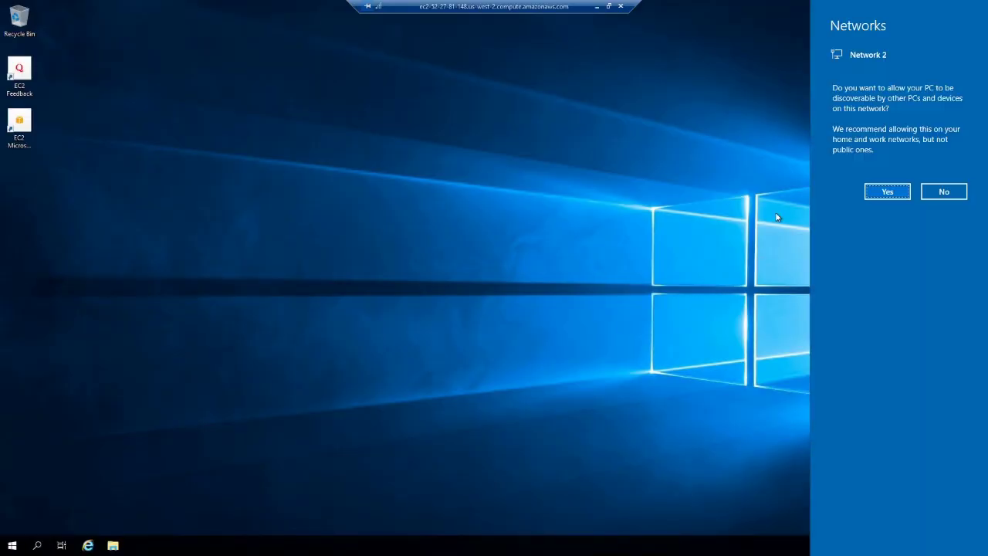
pyautogui.click(886, 192)
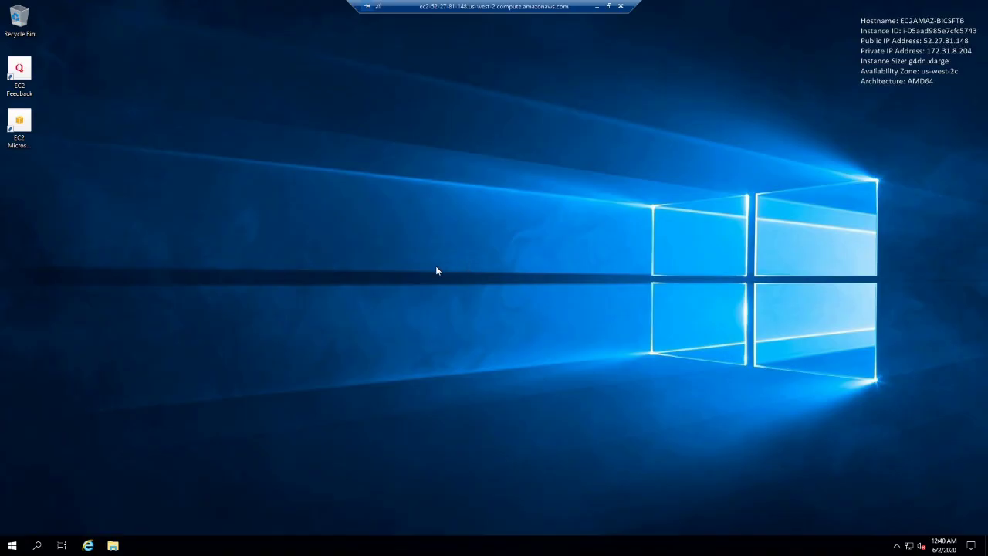
# Set the instance's time zone to Pacific Time (US & Canada)
pyautogui.rightClick(952, 549)
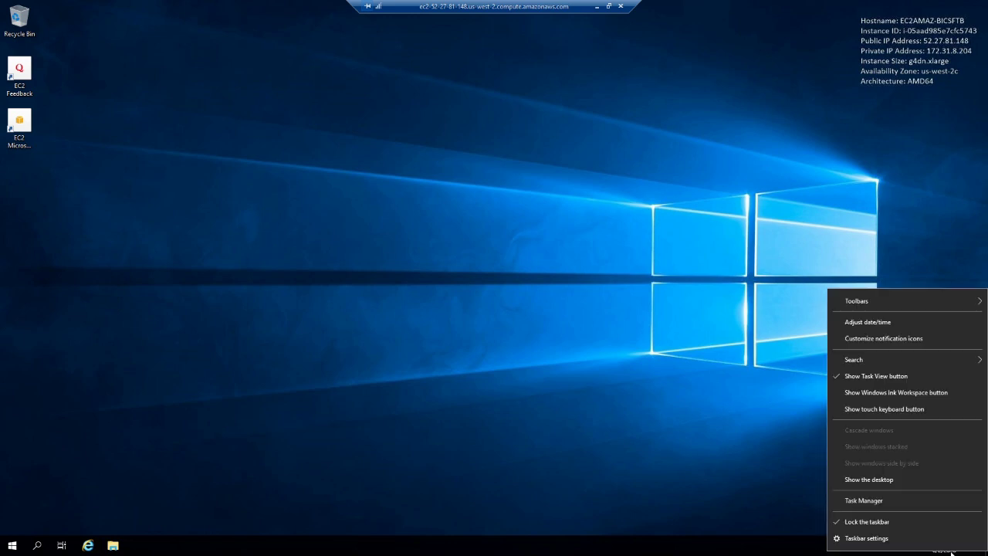
pyautogui.click(860, 321)
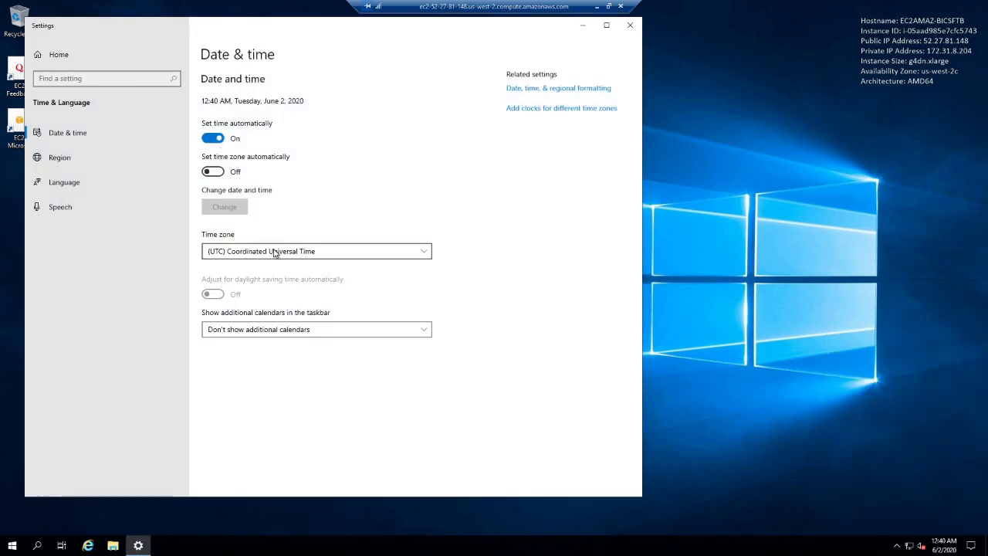
pyautogui.click(275, 254)
pyautogui.scroll(5, 287, 266)
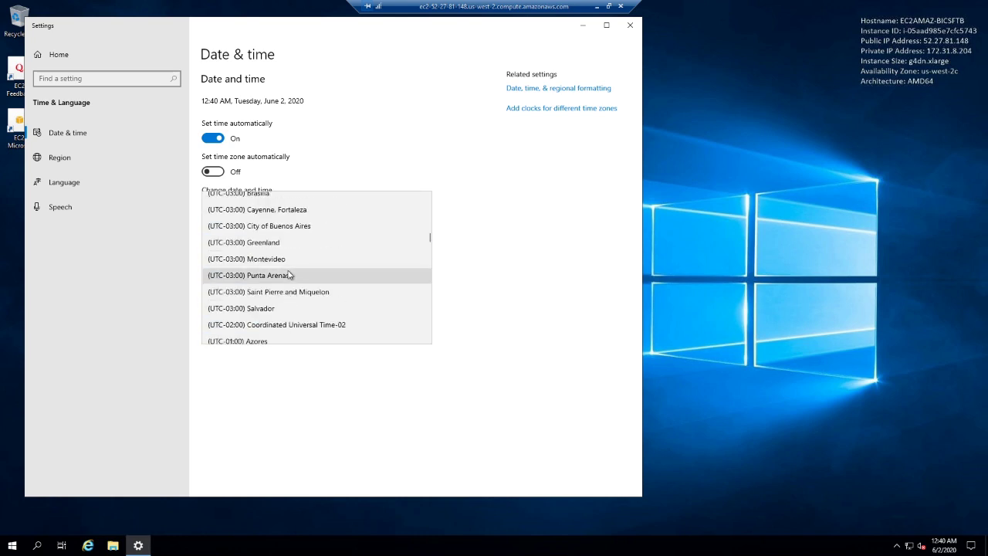
pyautogui.scroll(7, 290, 276)
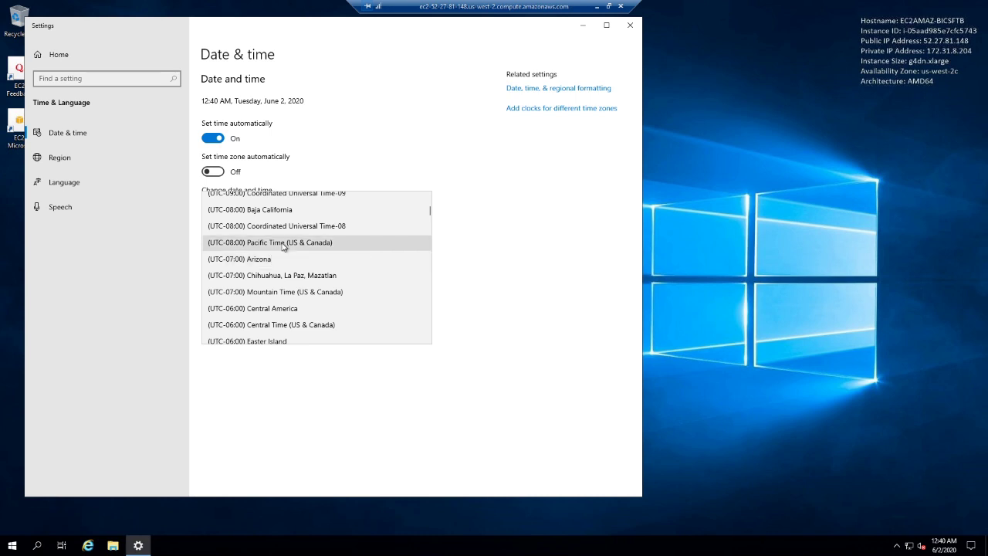
pyautogui.click(281, 244)
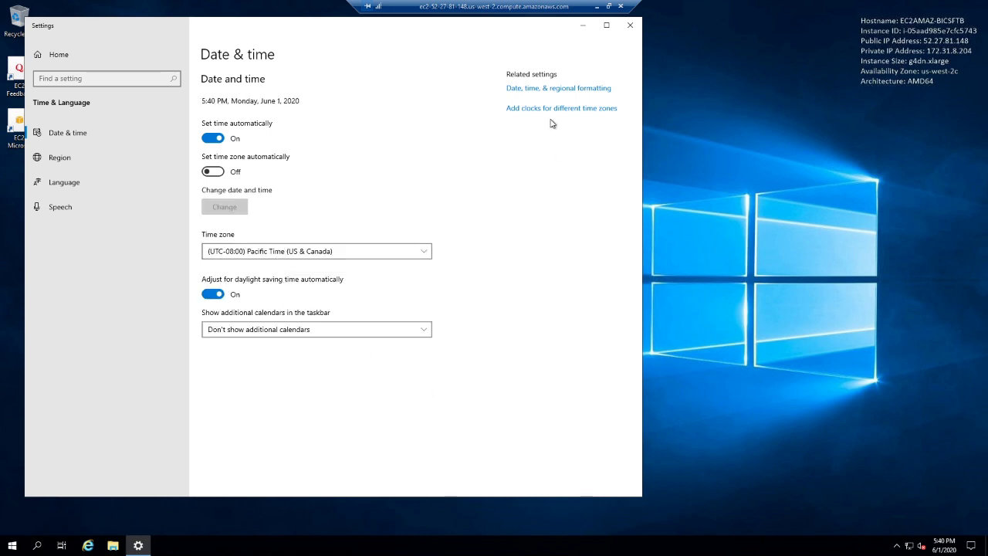
pyautogui.click(631, 27)
# Switch the taskbar to small buttons and always show all notification area icons
pyautogui.rightClick(940, 545)
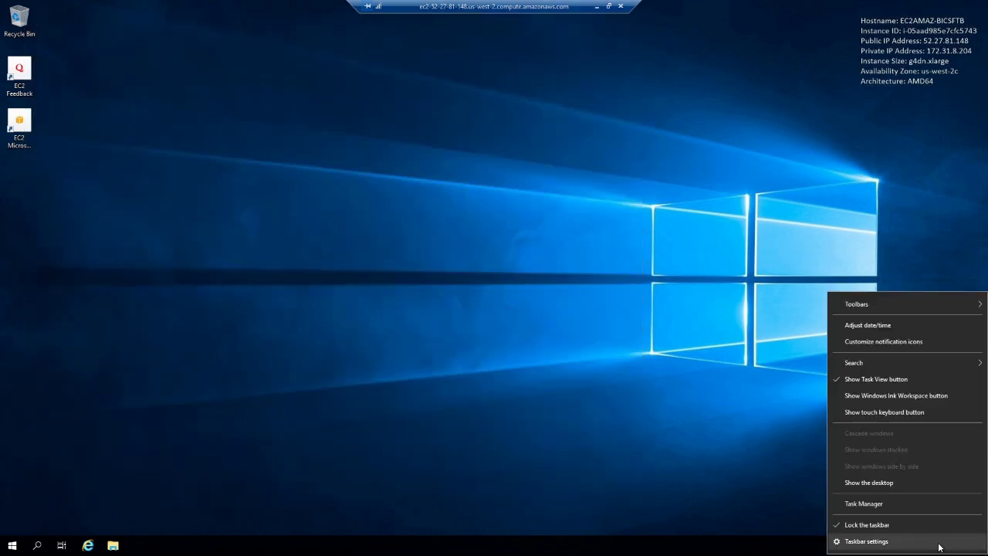
pyautogui.click(927, 536)
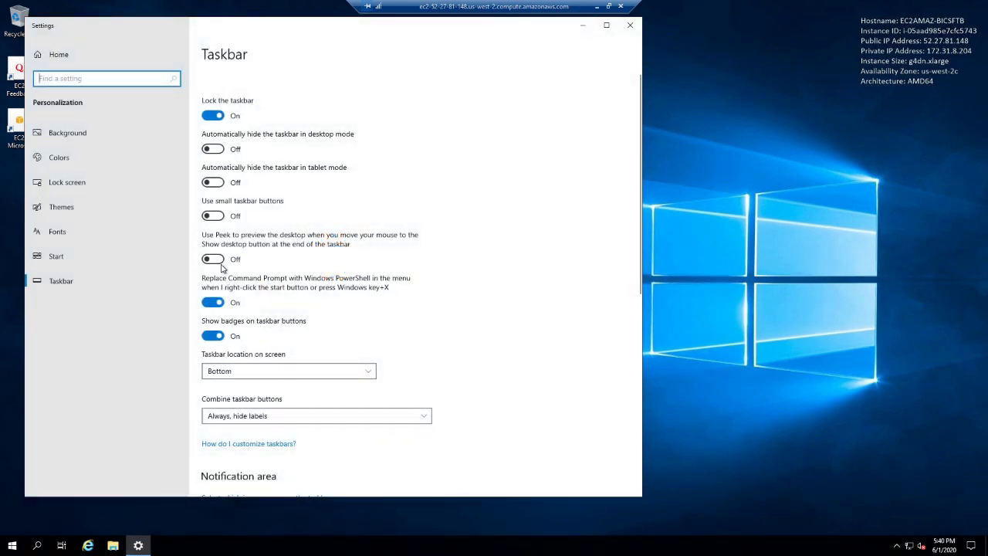
pyautogui.click(215, 216)
pyautogui.scroll(-3, 432, 322)
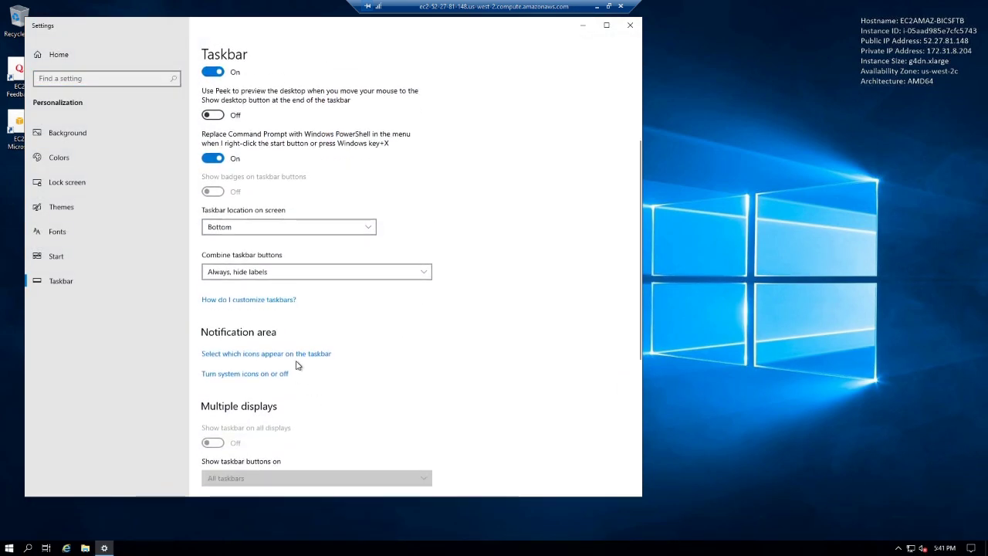
pyautogui.click(297, 294)
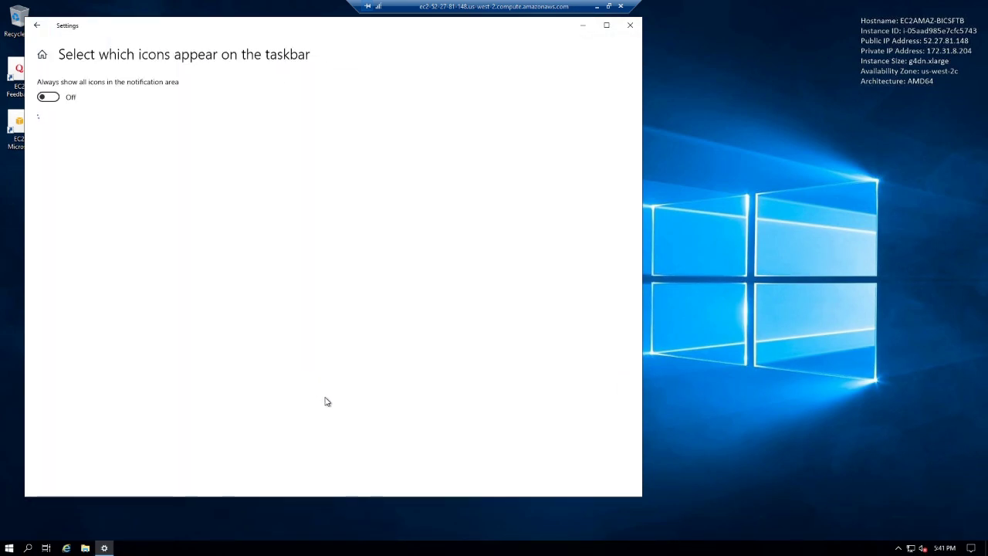
pyautogui.click(48, 96)
pyautogui.click(637, 26)
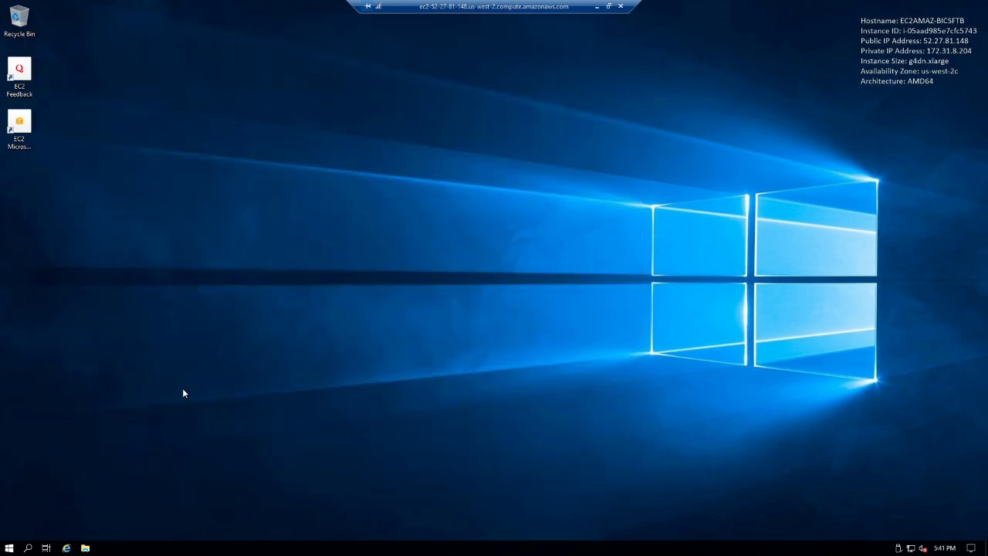
# Start Internet Explorer with recommended settings, then minimize the remote session
pyautogui.click(67, 548)
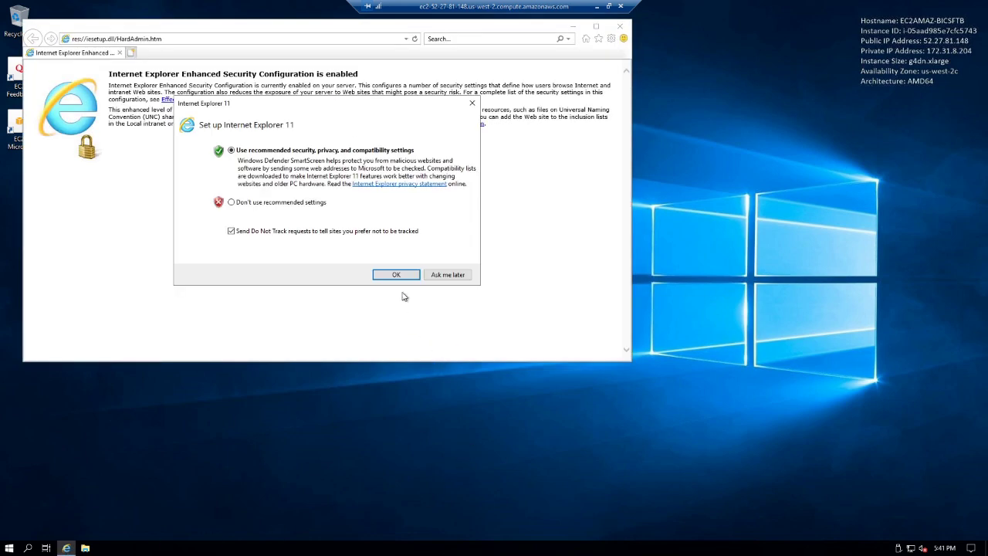
pyautogui.click(397, 275)
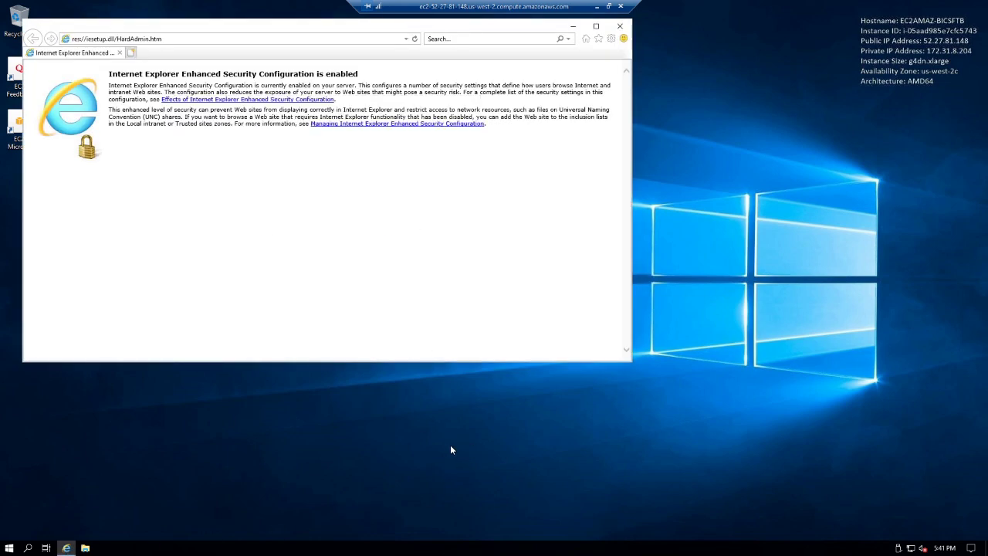
pyautogui.click(598, 7)
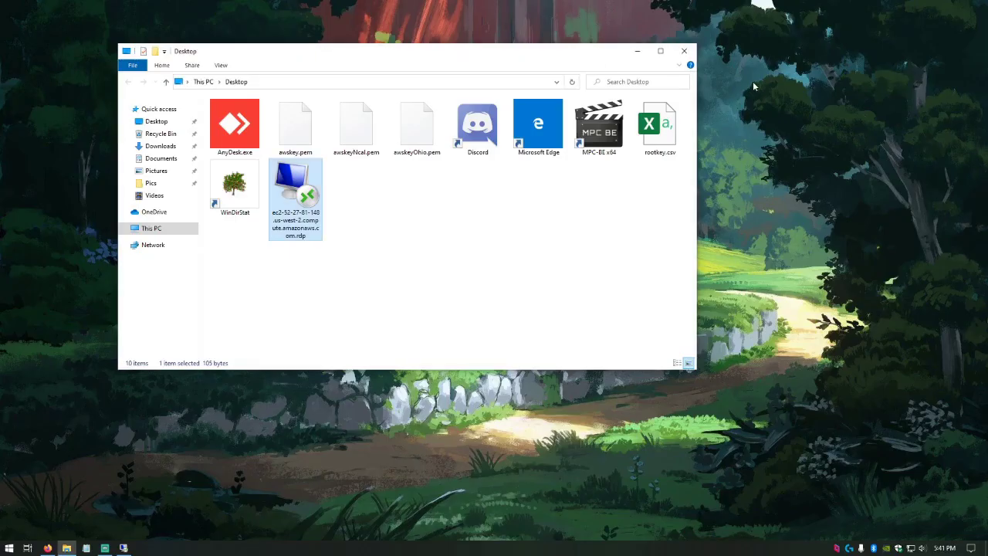
# Copy the PowerShell setup commands from the Parsec-Cloud-Preparation-Tool GitHub Readme
pyautogui.click(47, 547)
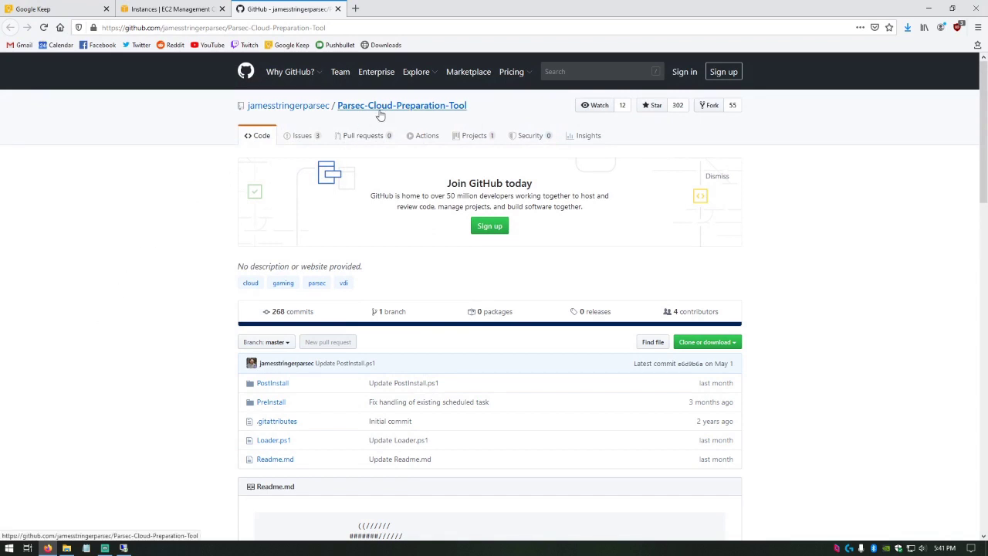
pyautogui.middleClick(800, 227)
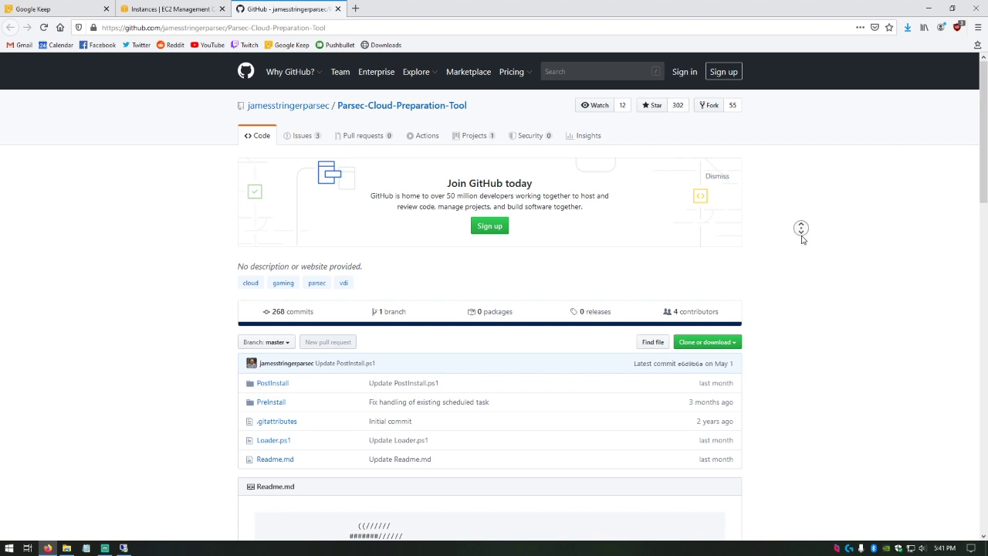
pyautogui.middleClick(802, 298)
pyautogui.scroll(-1, 649, 363)
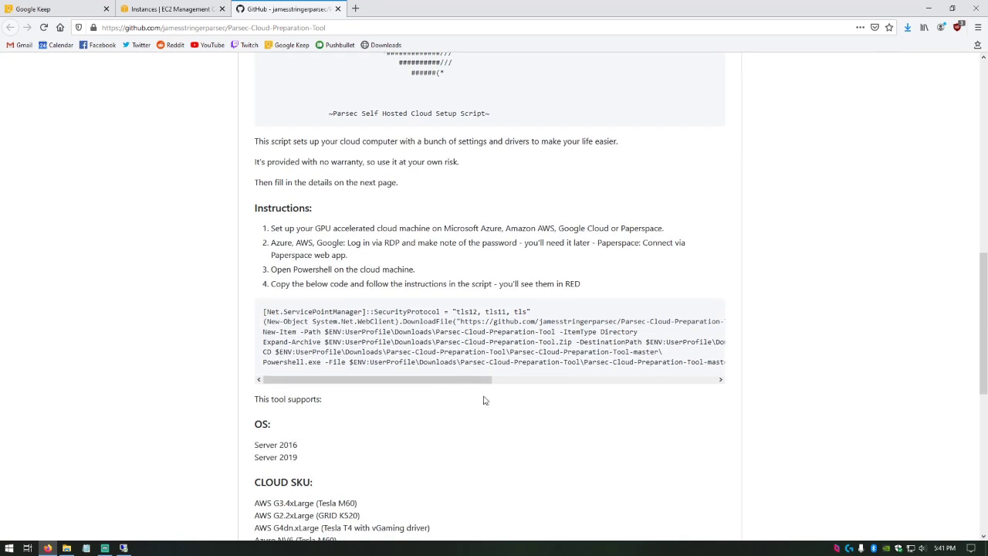
pyautogui.moveTo(455, 379); pyautogui.dragTo(215, 317)
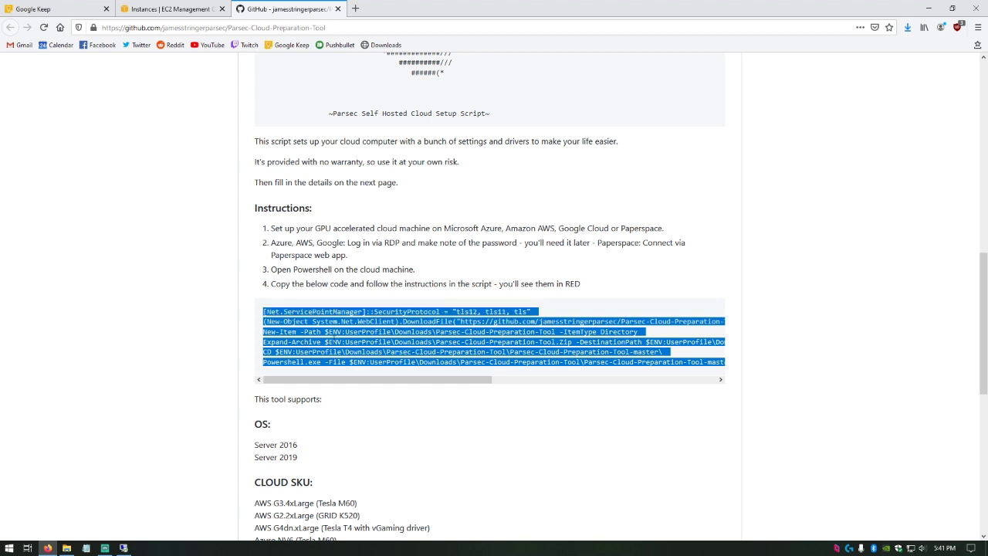
pyautogui.rightClick(334, 341)
pyautogui.click(353, 351)
pyautogui.click(117, 361)
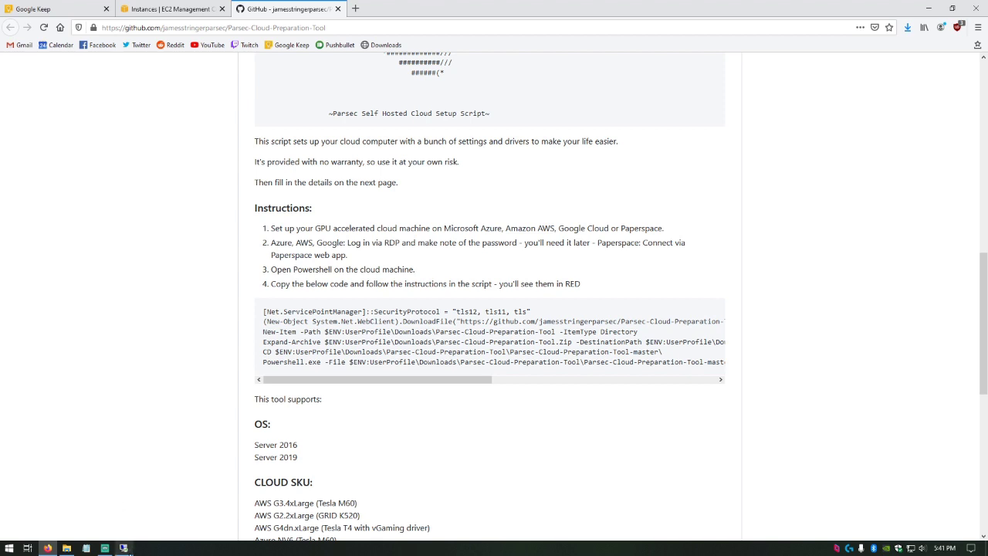
pyautogui.click(126, 548)
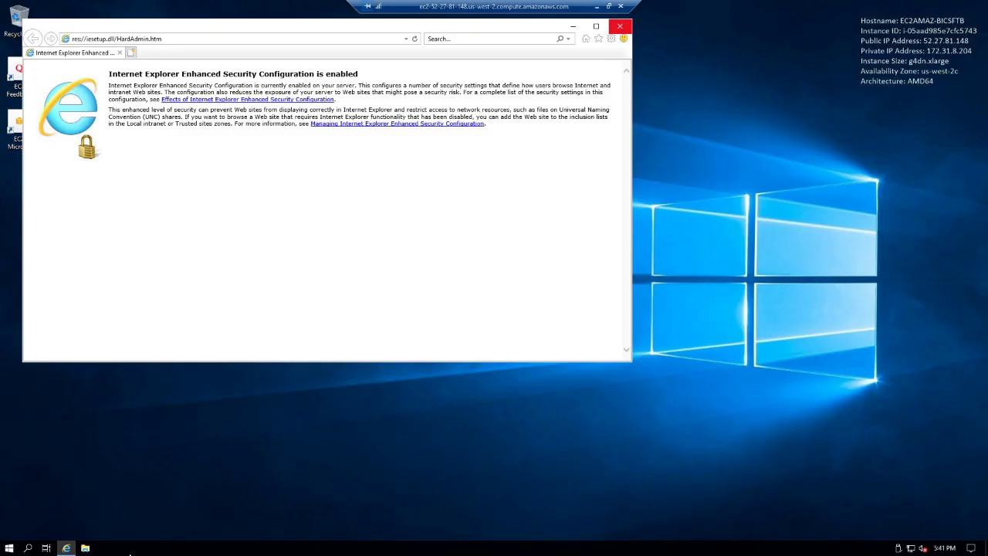
# Run Windows PowerShell as administrator on the instance from the Start menu
pyautogui.click(733, 294)
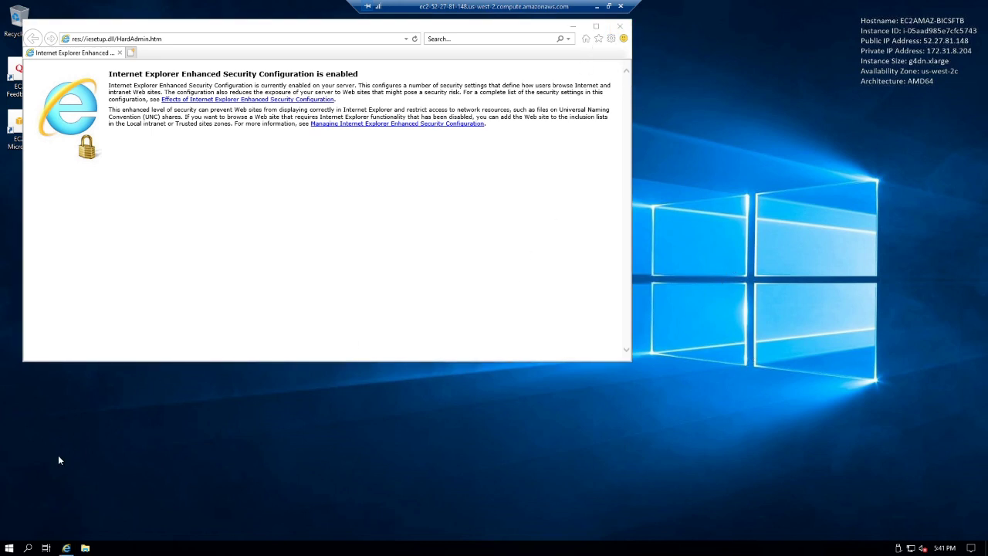
pyautogui.click(4, 553)
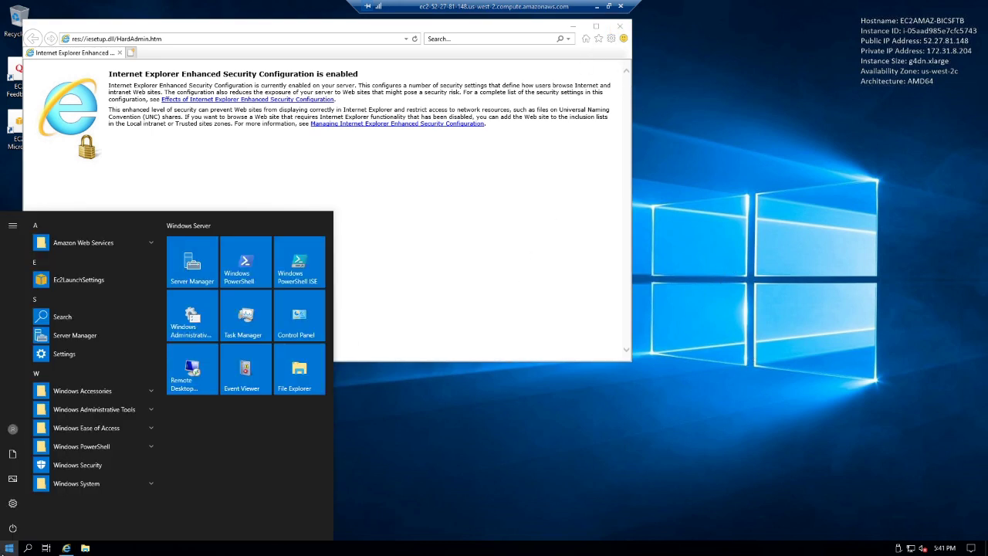
pyautogui.rightClick(238, 258)
pyautogui.moveTo(299, 305)
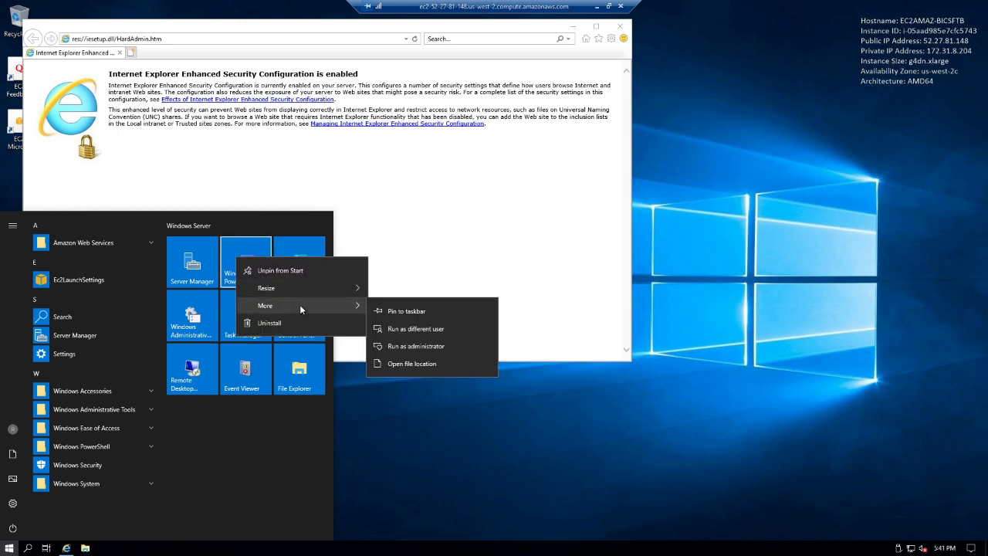
pyautogui.click(429, 346)
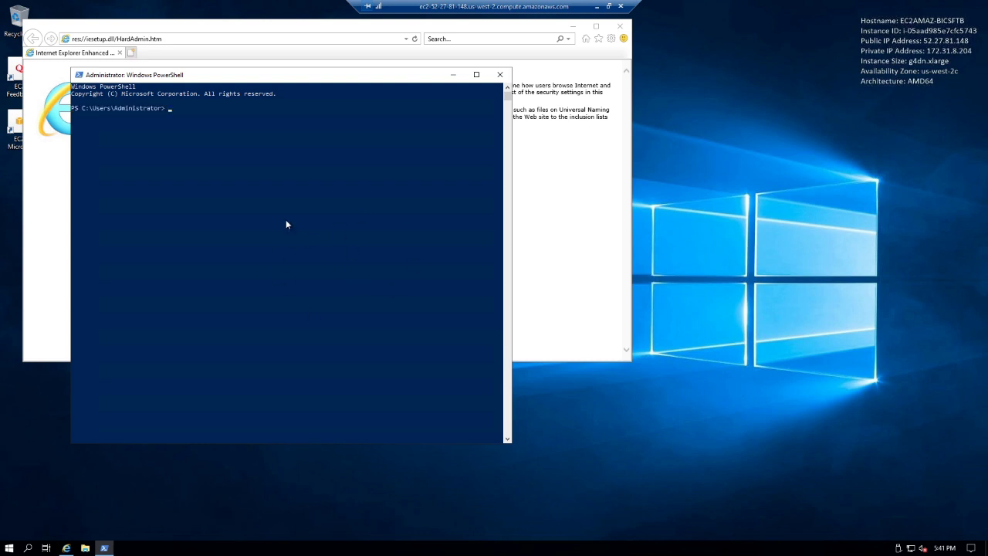
pyautogui.moveTo(263, 77); pyautogui.dragTo(305, 99)
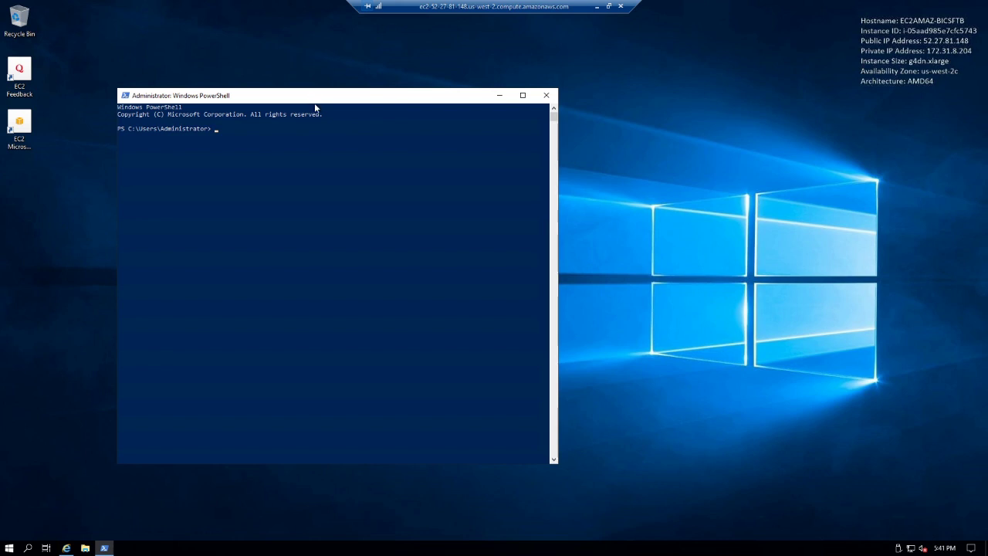
# Close Internet Explorer and reposition the PowerShell window
pyautogui.click(66, 548)
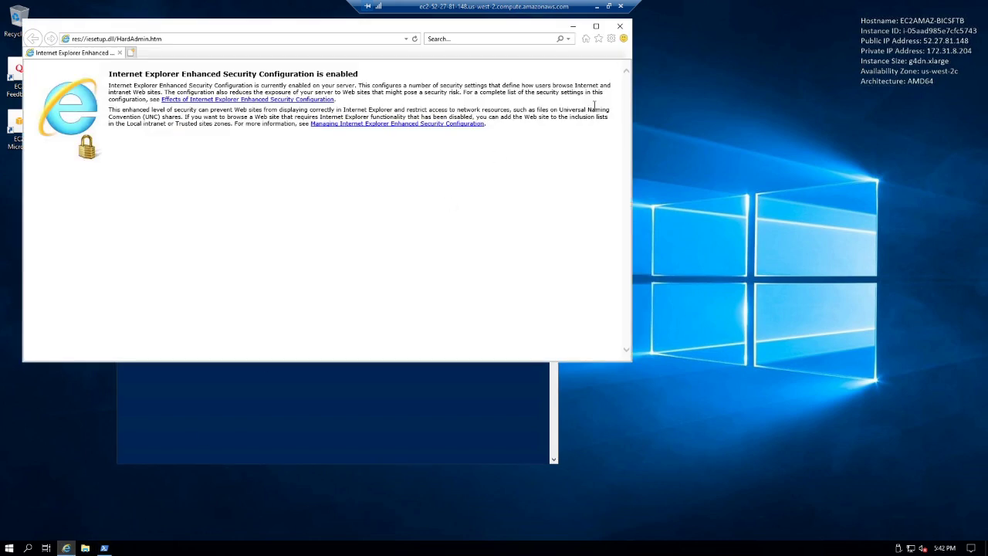
pyautogui.click(620, 26)
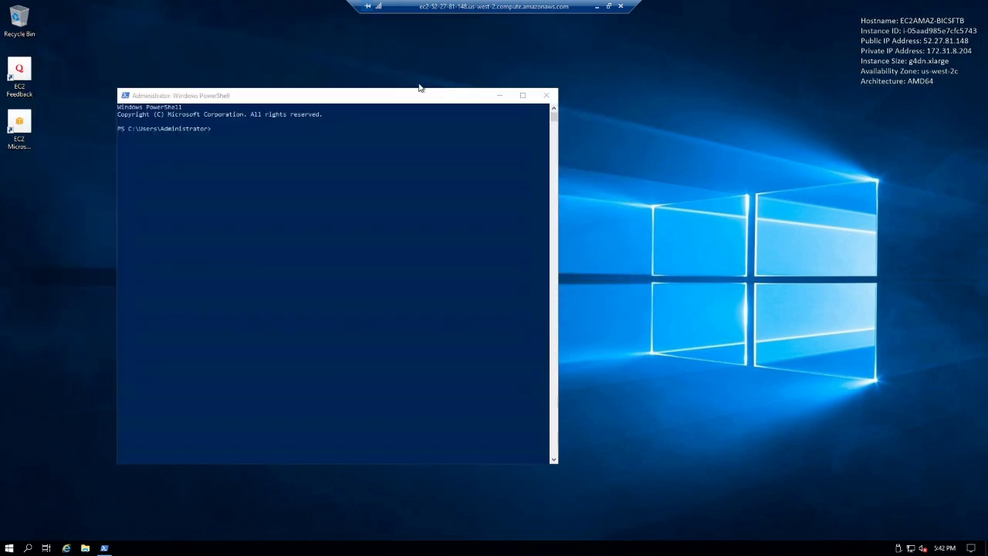
pyautogui.moveTo(399, 99); pyautogui.dragTo(426, 95)
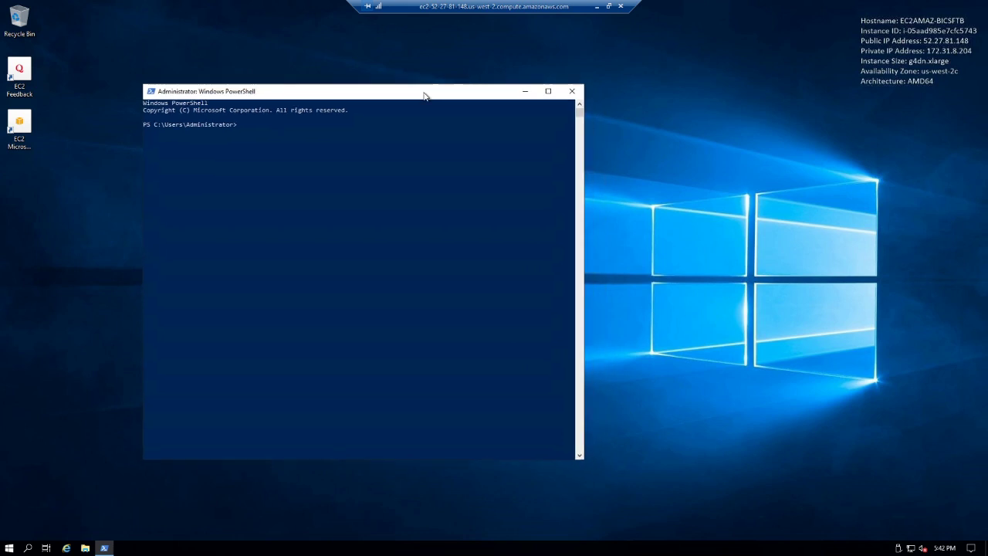
# Paste and run the Parsec setup commands in PowerShell, answering n to automatic logon
pyautogui.rightClick(315, 185)
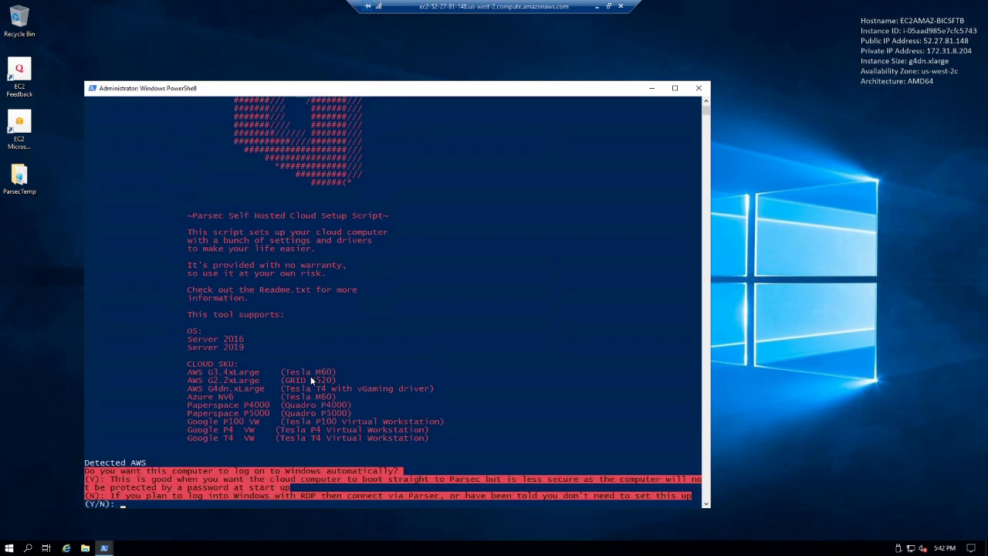
pyautogui.write('n')
pyautogui.press('Return')
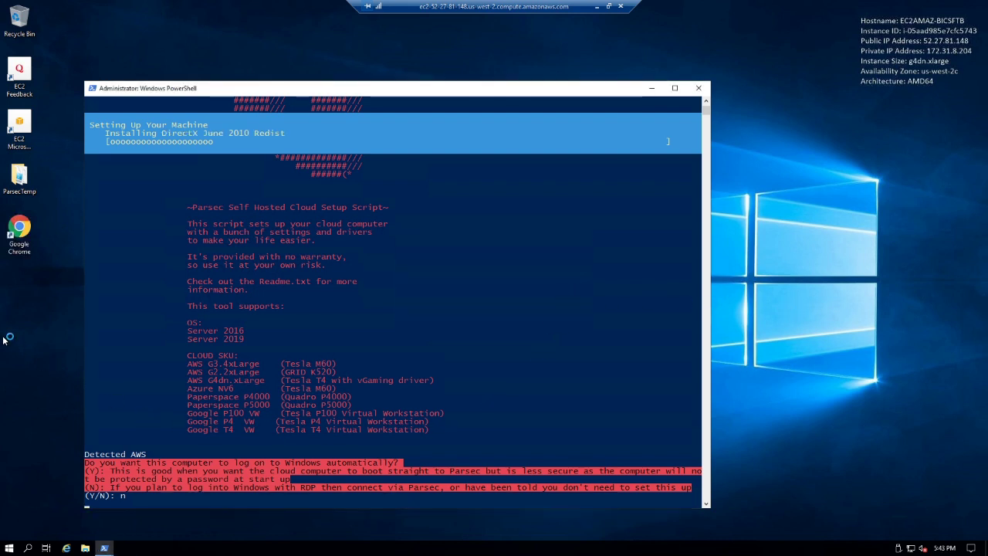
pyautogui.doubleClick(19, 231)
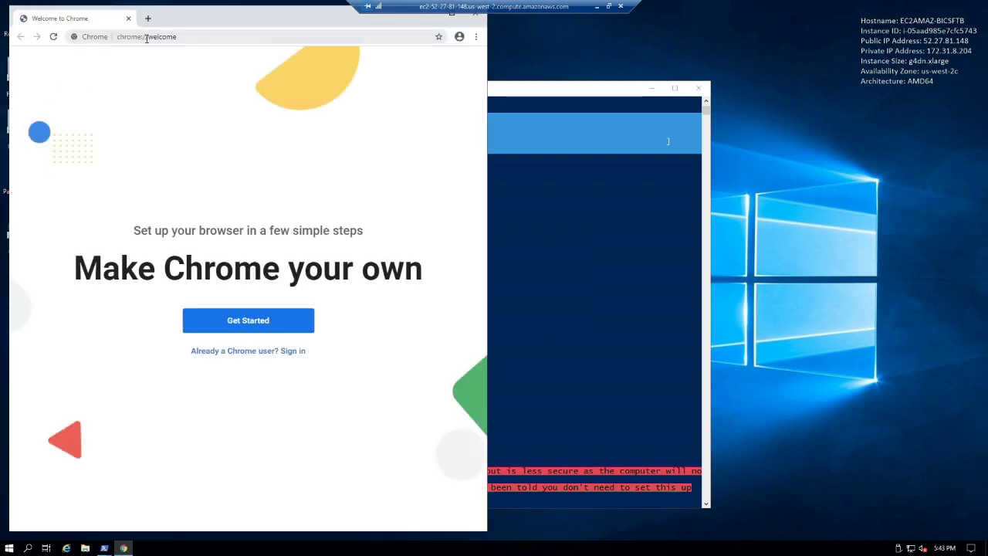
# Download the Steam installer from the Steam website
pyautogui.click(146, 37)
pyautogui.write('steam&oq=steam&aqs=')
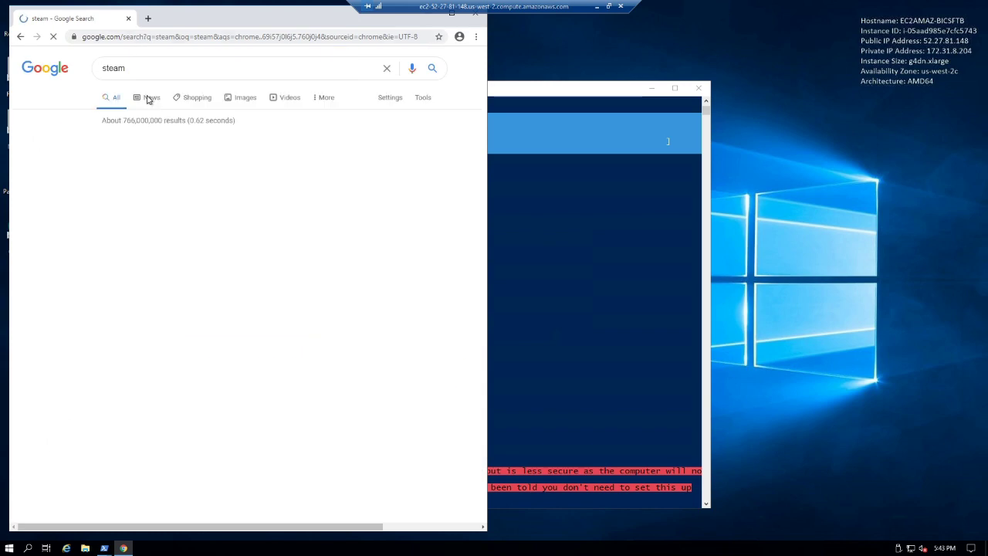
pyautogui.click(145, 153)
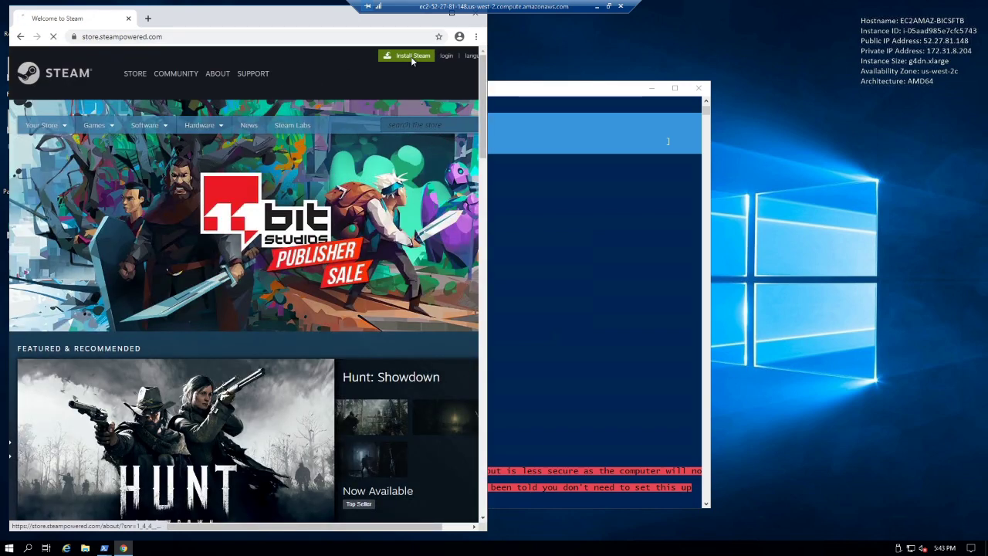
pyautogui.click(411, 59)
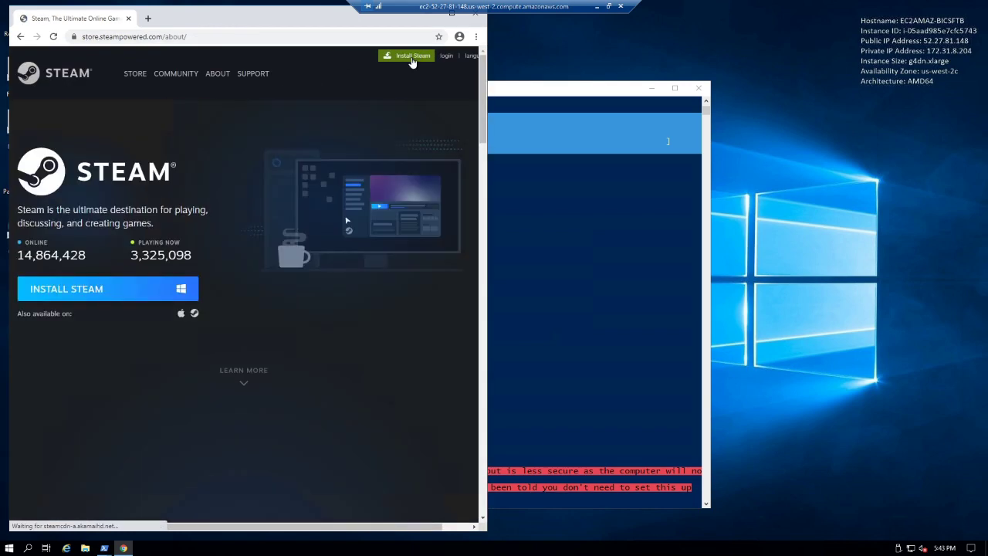
pyautogui.click(90, 293)
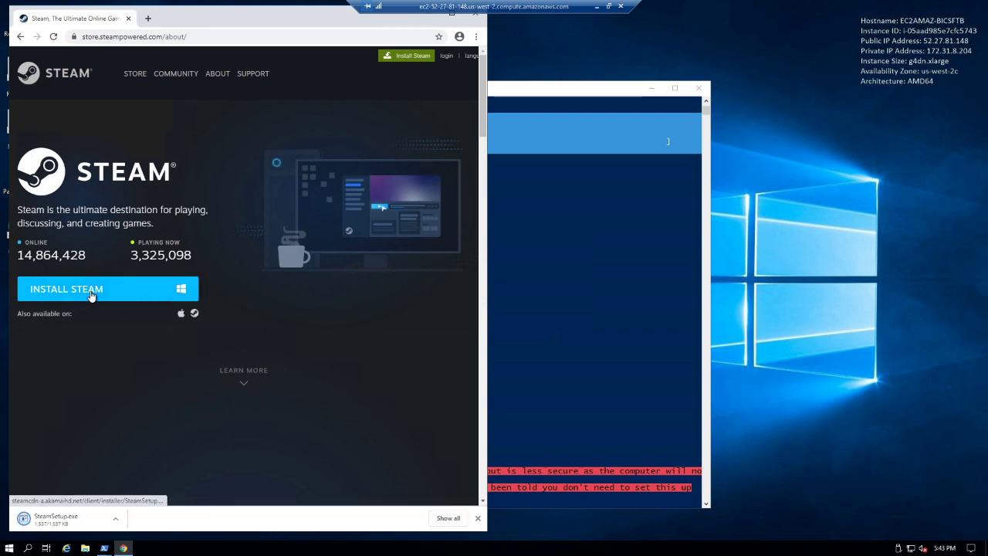
# Download AnyDesk from its website, then run SteamSetup.exe
pyautogui.click(174, 37)
pyautogui.write('anydesk')
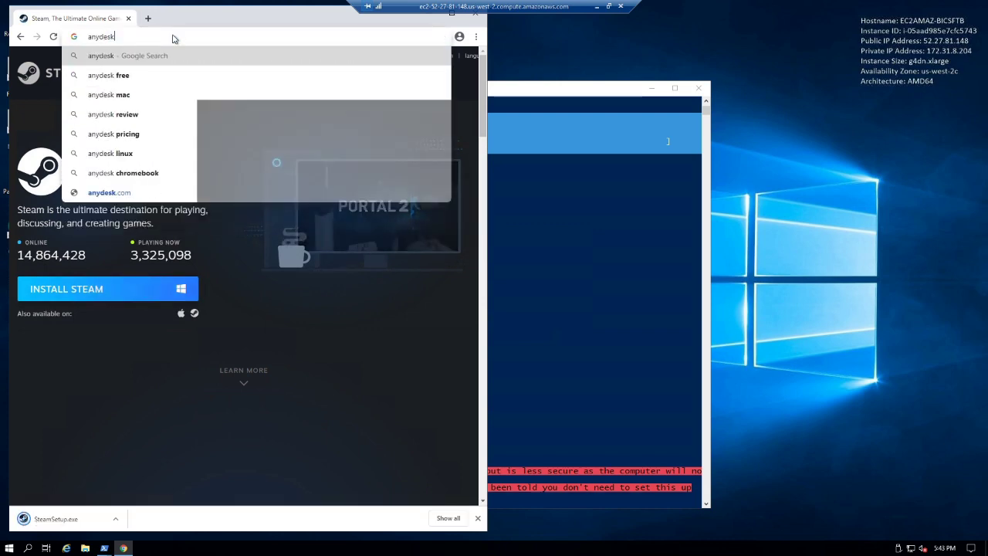
pyautogui.press('Return')
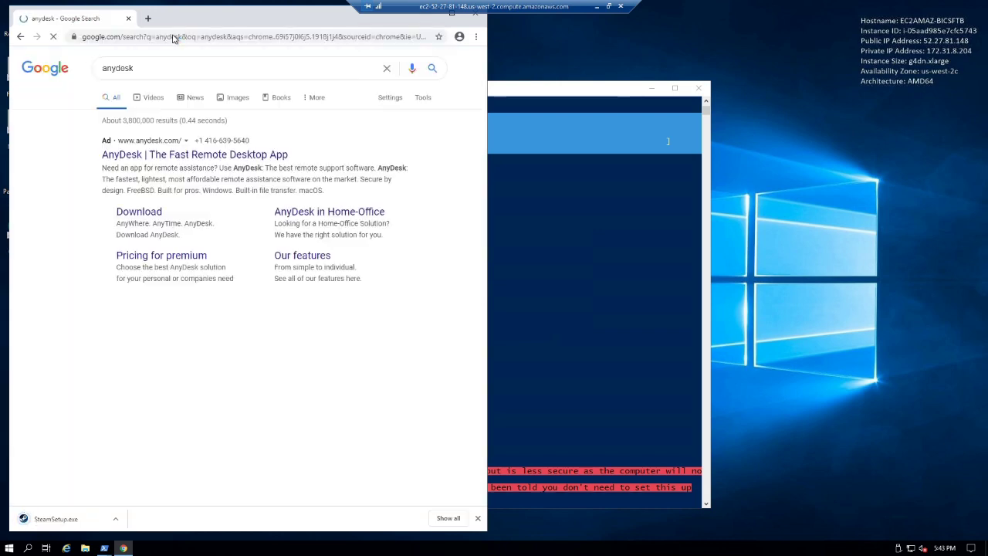
pyautogui.click(134, 322)
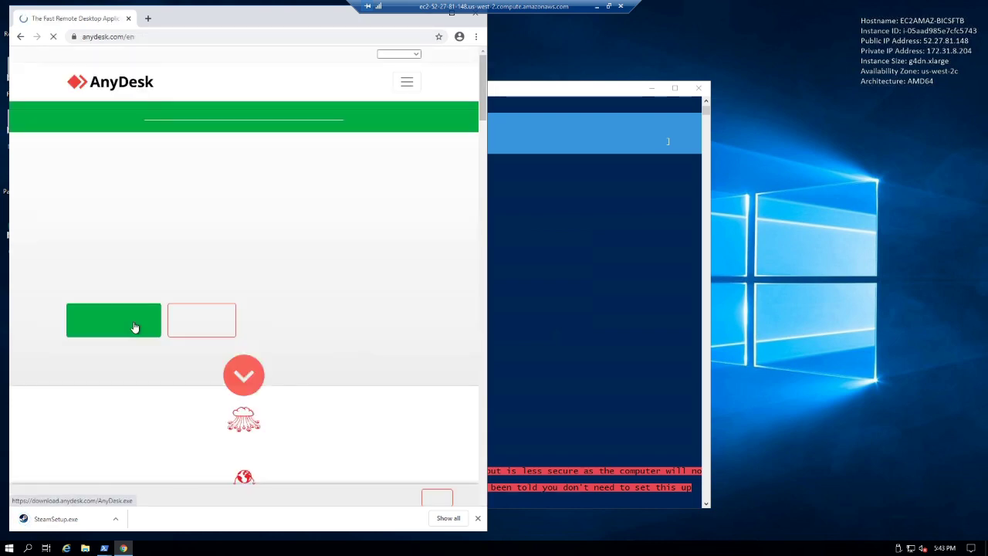
pyautogui.click(106, 319)
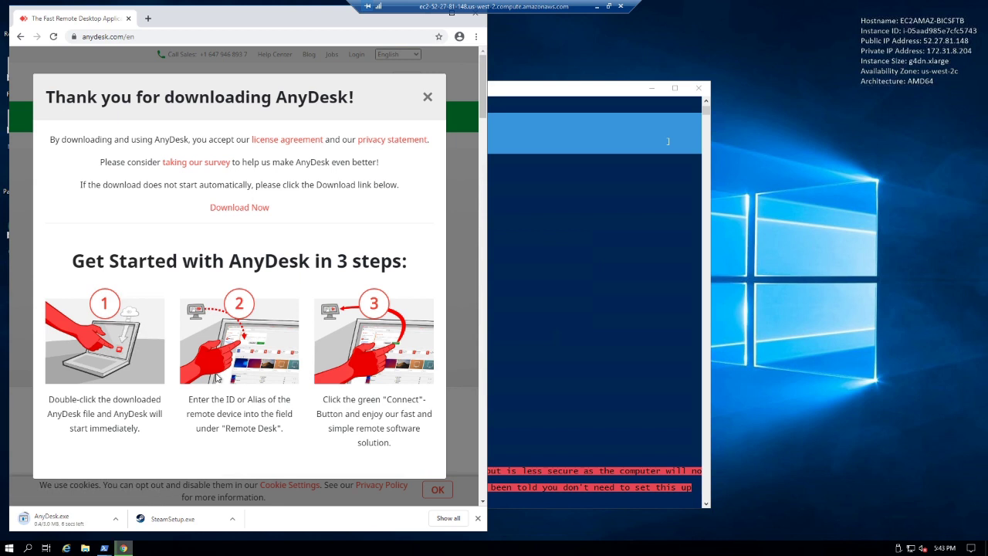
pyautogui.click(174, 519)
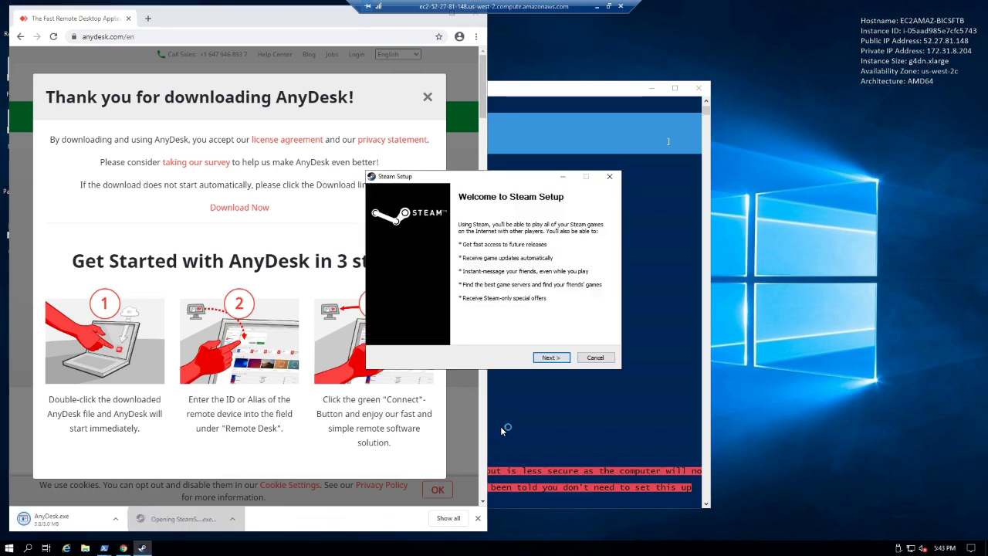
# Install Steam with the default language and folder, then close Chrome
pyautogui.click(551, 356)
pyautogui.click(552, 360)
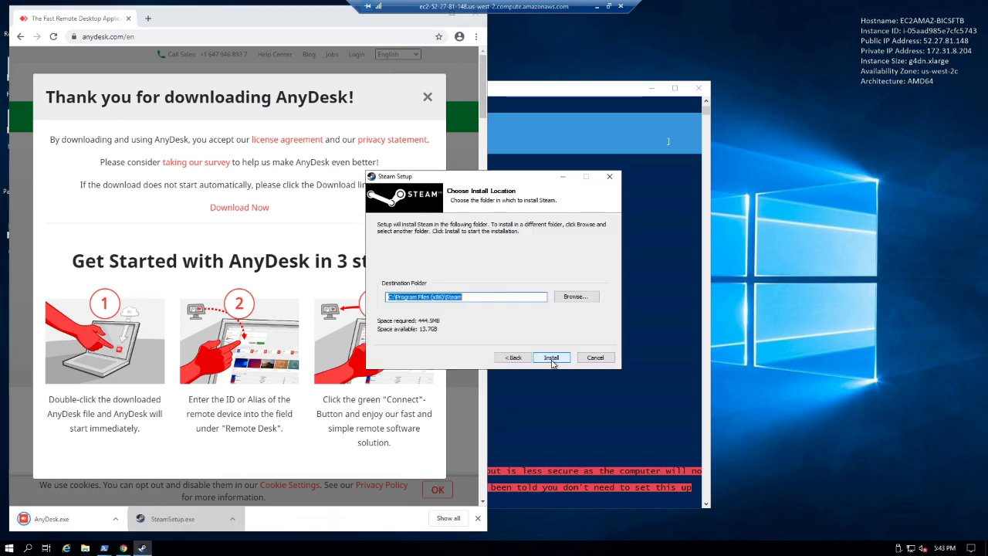
pyautogui.click(552, 359)
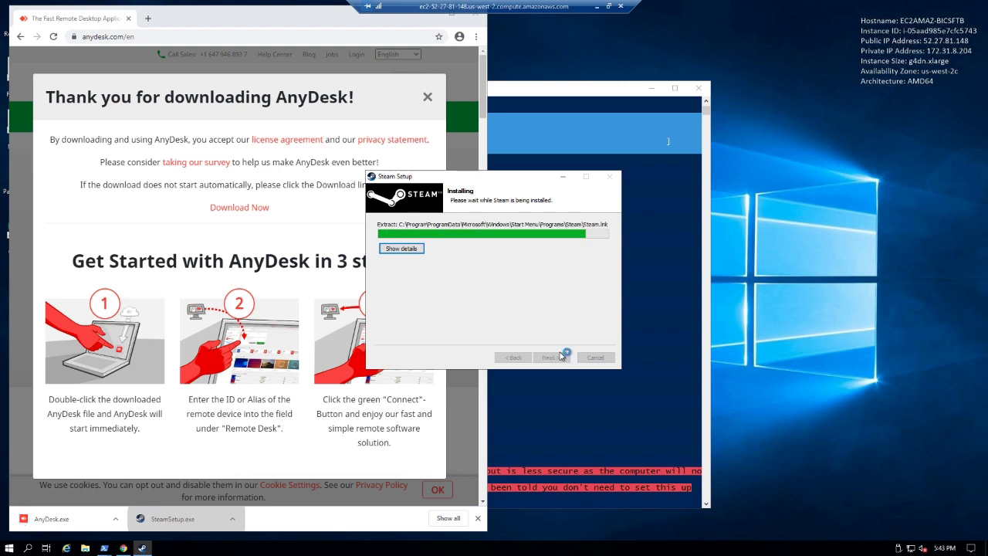
pyautogui.click(562, 360)
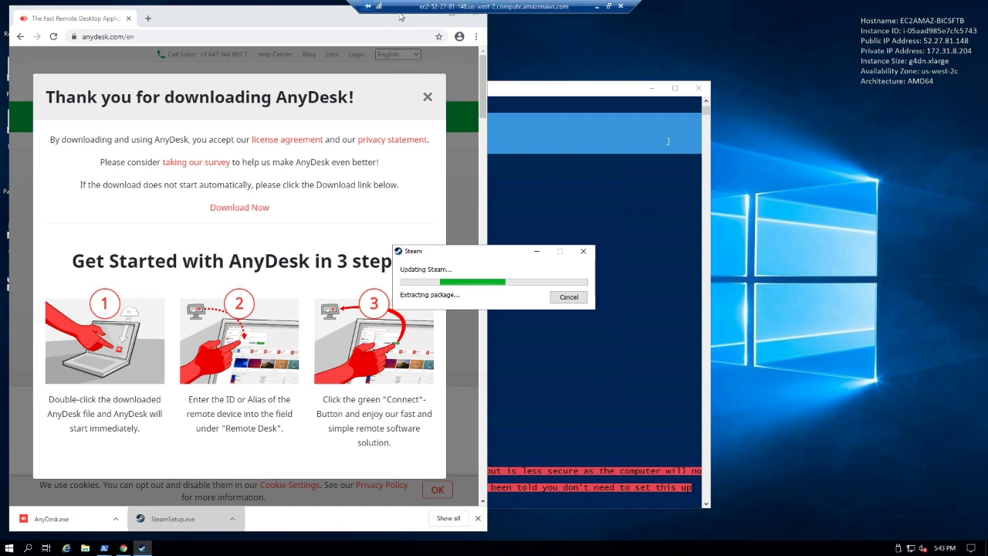
pyautogui.click(478, 15)
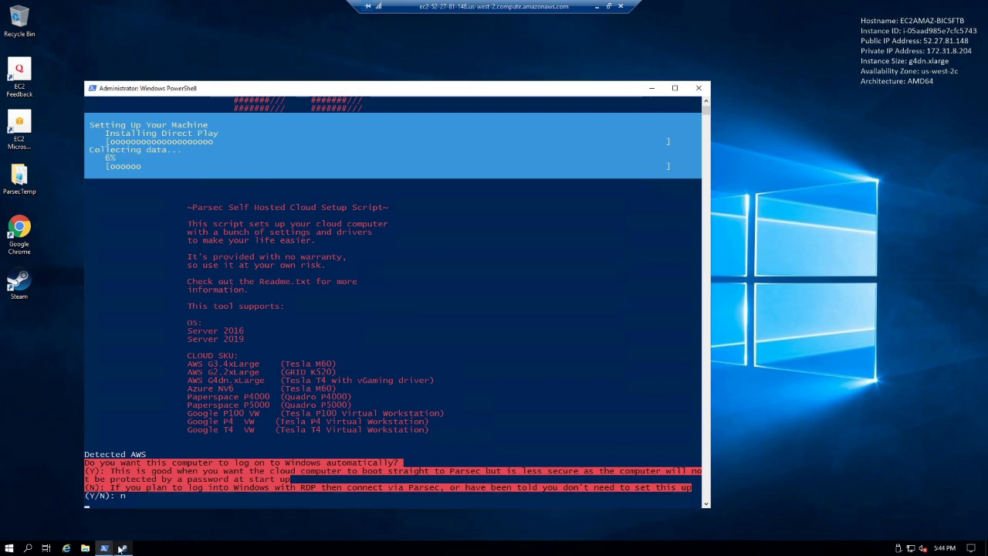
# Sign in with an existing Steam account and turn off the in-game Steam Overlay
pyautogui.click(497, 327)
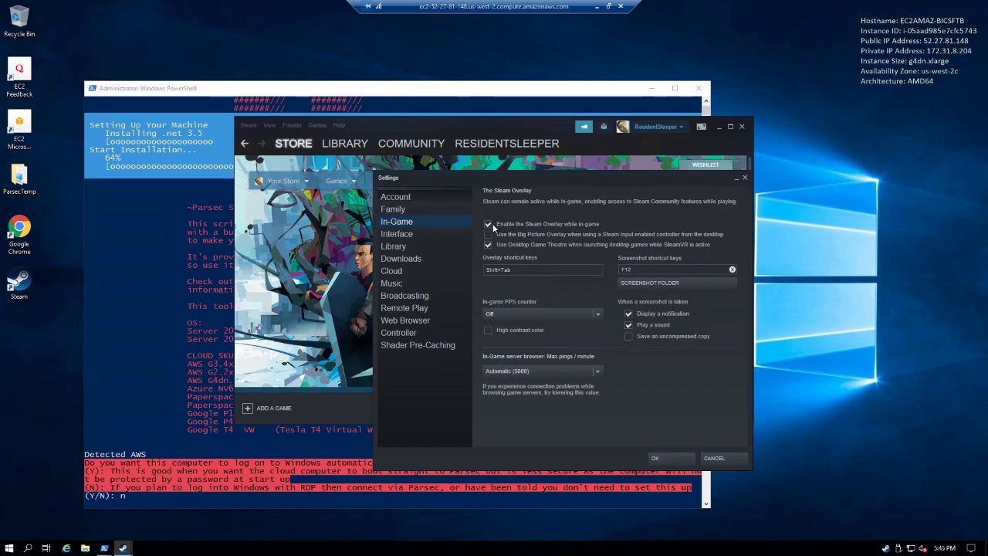
pyautogui.click(488, 225)
pyautogui.click(661, 460)
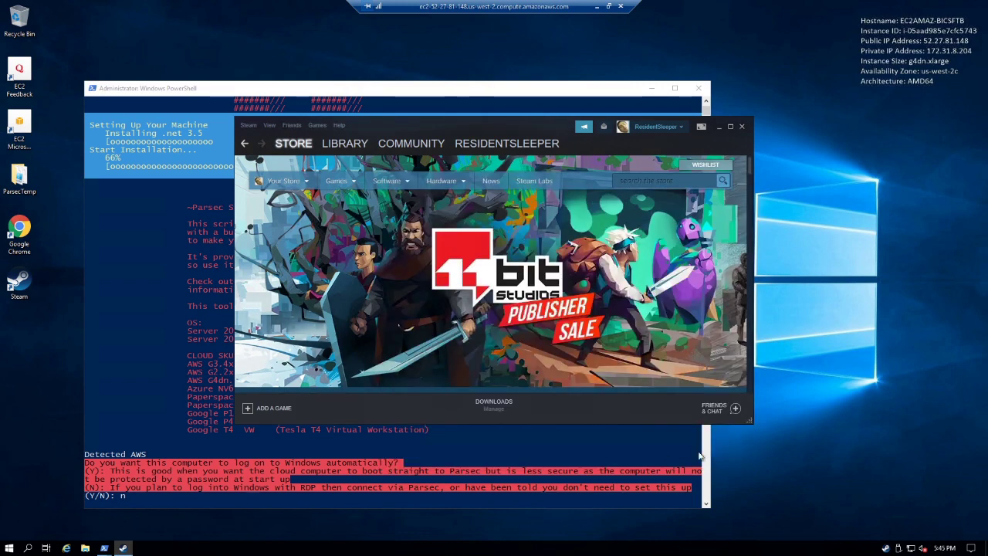
# Switch off 'Sign in to friends when Steam Client starts', then close the friends list and Steam store
pyautogui.click(712, 409)
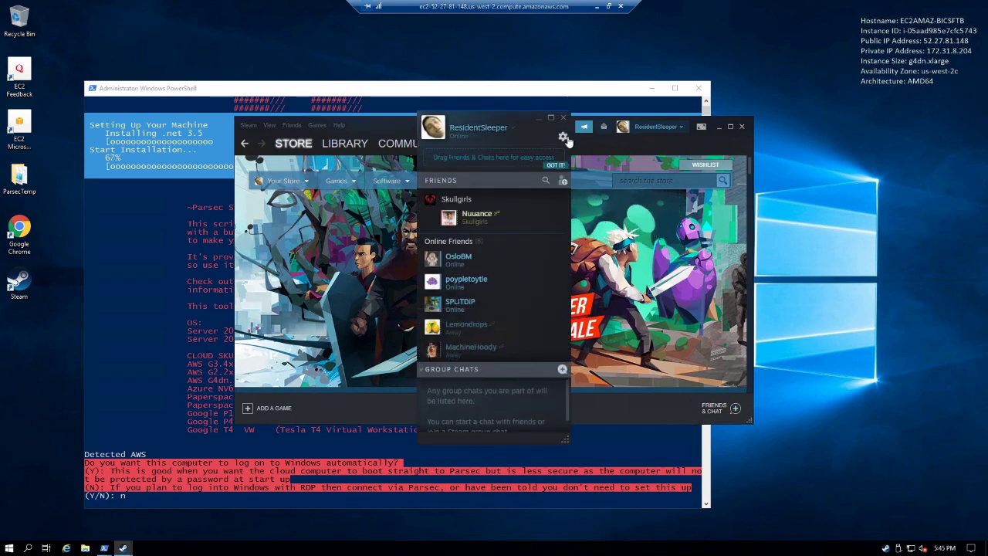
pyautogui.click(563, 162)
pyautogui.click(637, 293)
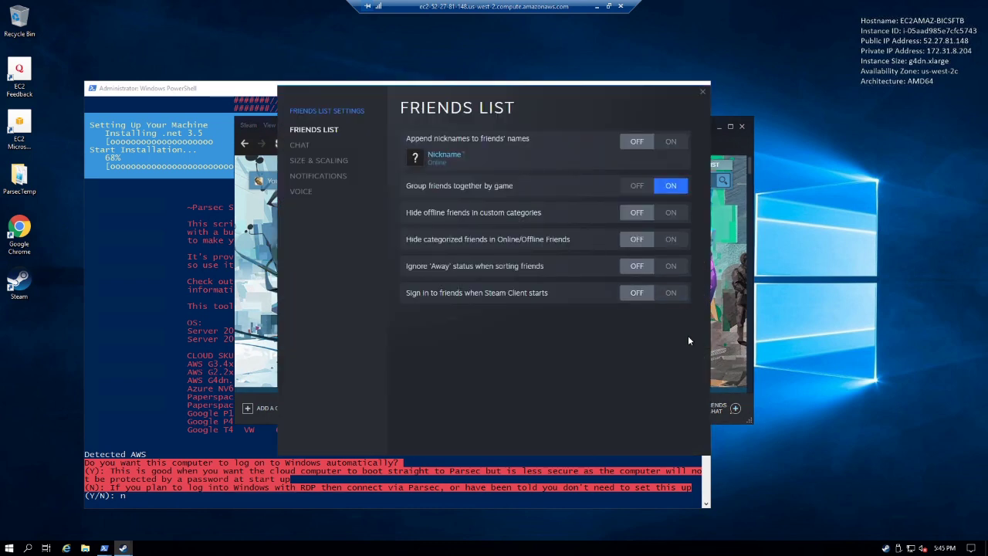
pyautogui.click(702, 92)
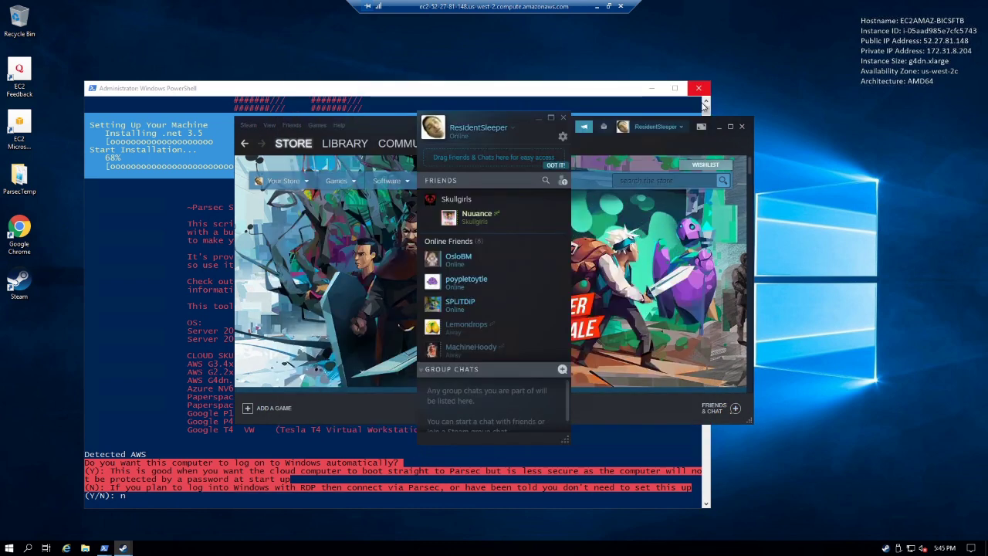
pyautogui.click(562, 118)
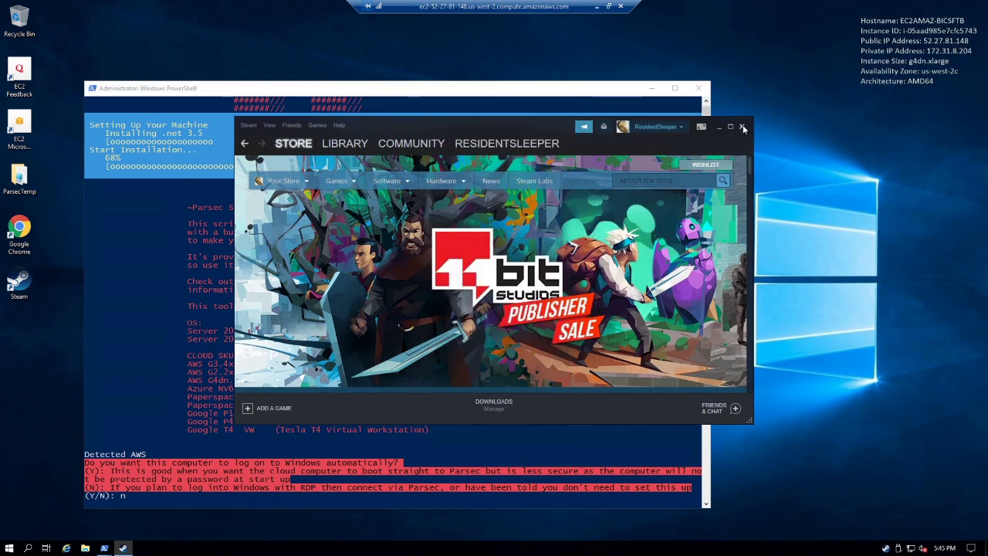
pyautogui.click(741, 126)
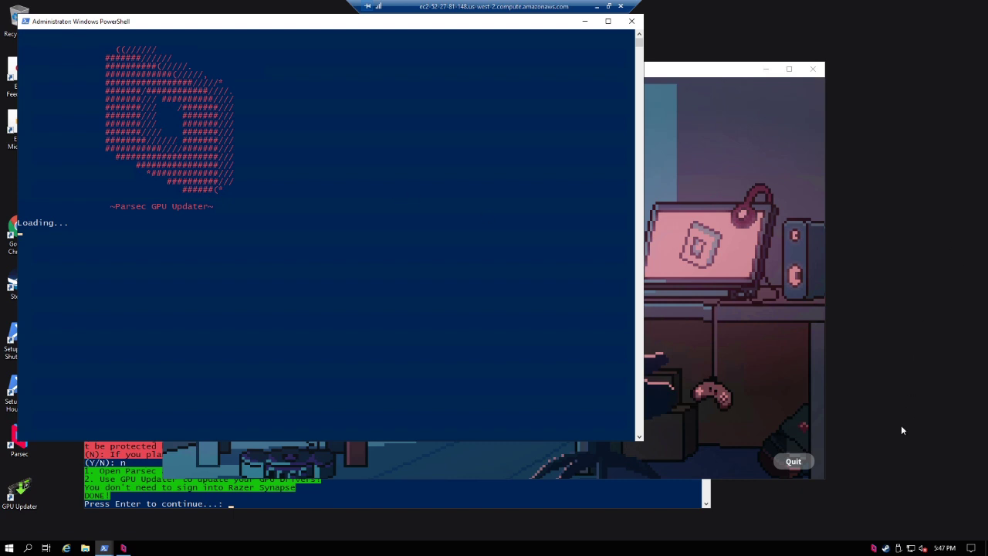
# From the Steam library, queue Ultimate Marvel vs. Capcom 3 for install with the default options
pyautogui.click(885, 548)
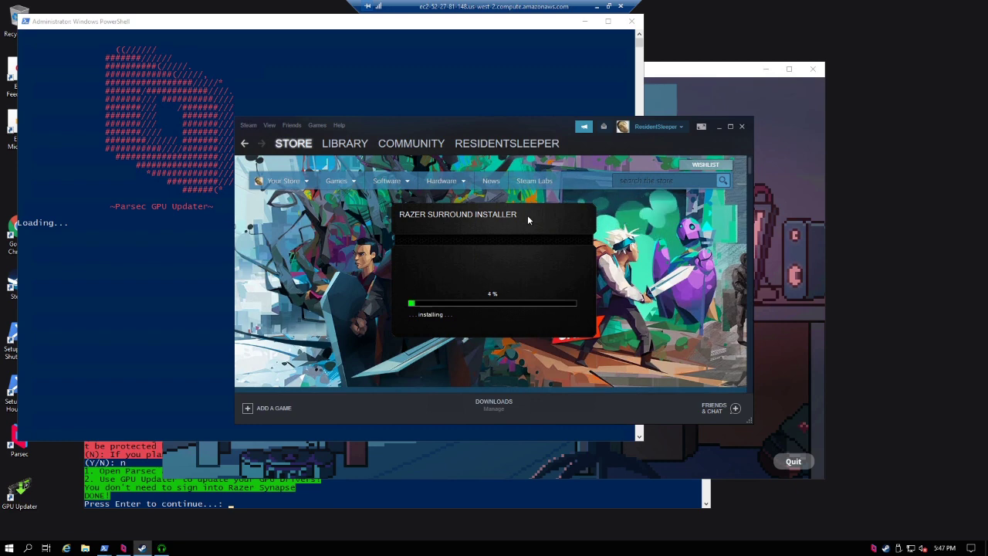
pyautogui.moveTo(528, 220); pyautogui.dragTo(927, 17)
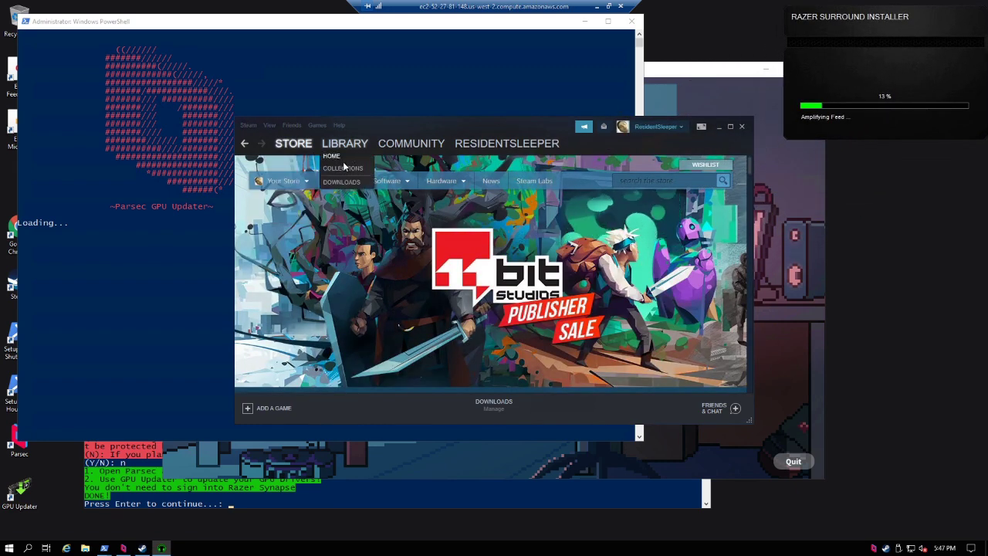
pyautogui.click(342, 160)
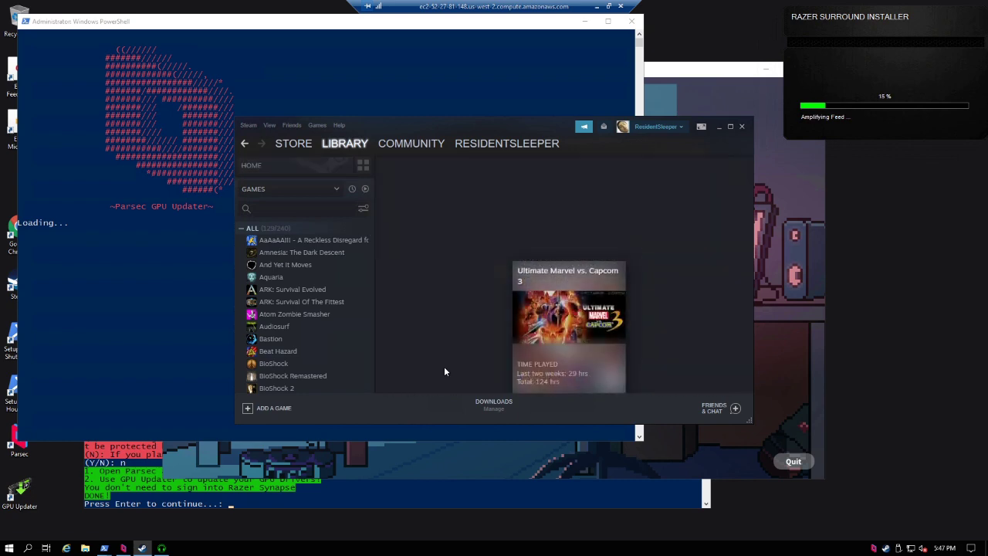
pyautogui.click(443, 371)
pyautogui.click(430, 293)
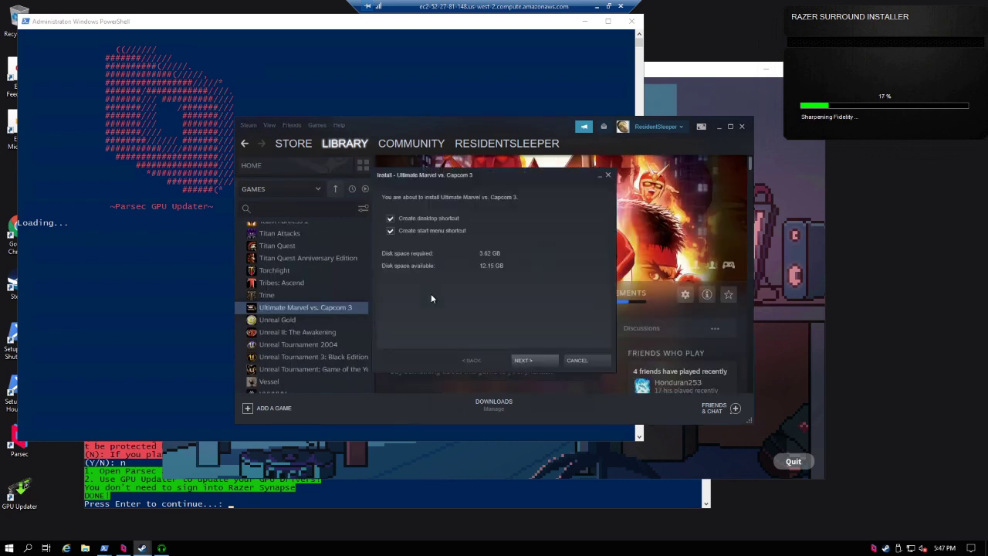
pyautogui.click(533, 360)
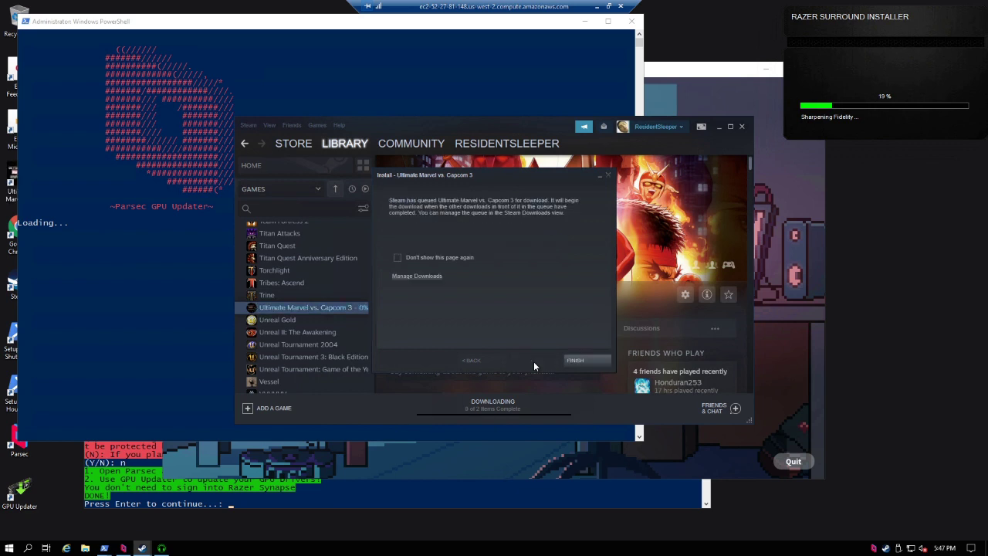
pyautogui.click(574, 359)
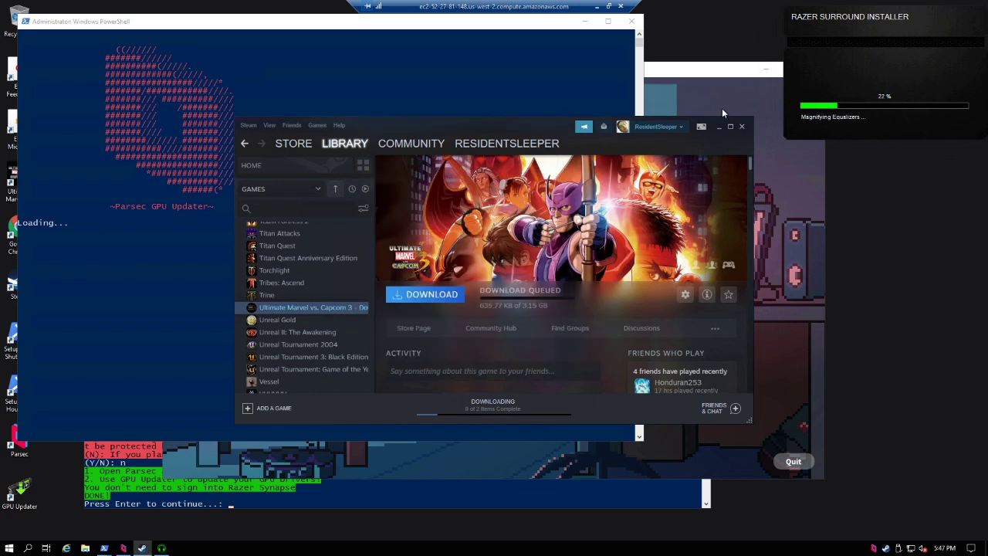
# Close Steam and show the Downloads folder in File Explorer
pyautogui.click(742, 127)
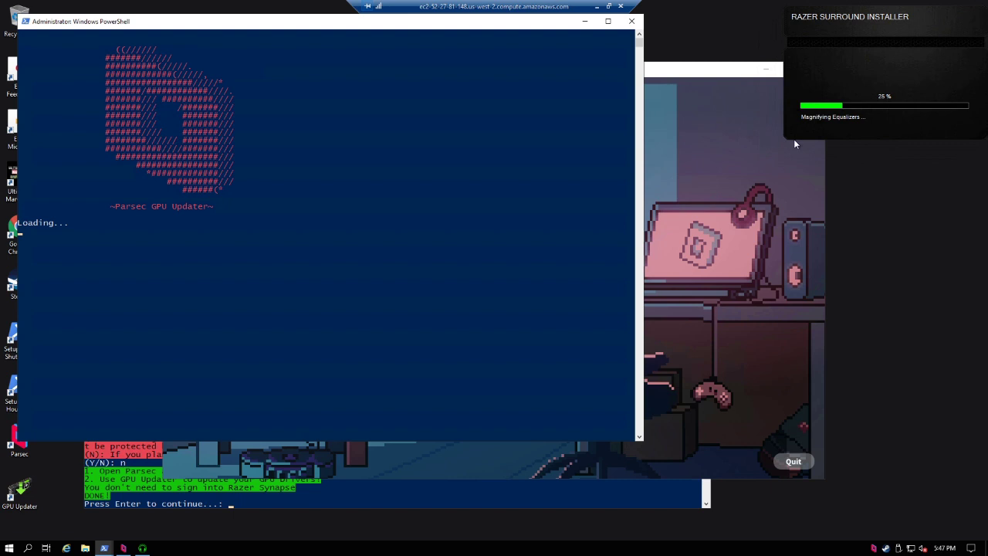
pyautogui.click(85, 548)
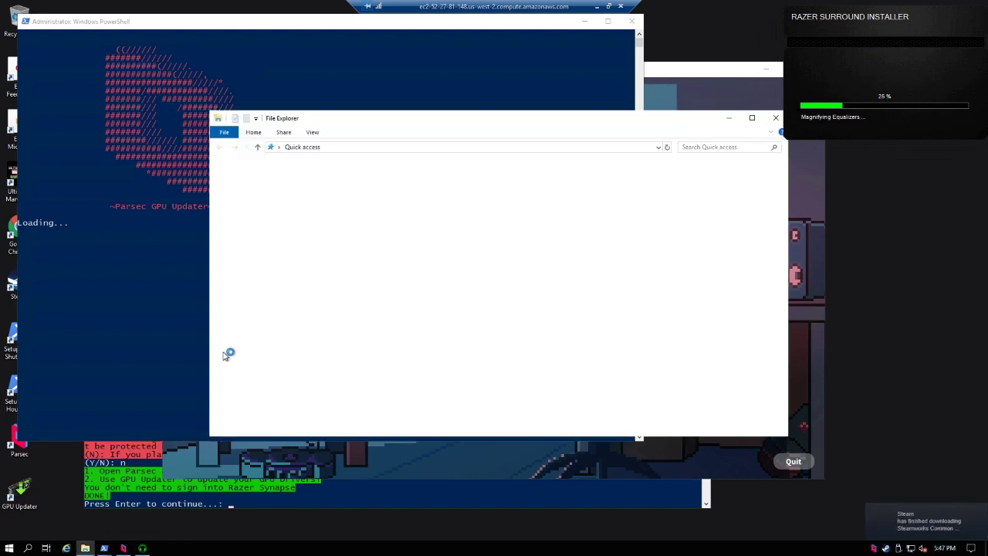
pyautogui.click(248, 196)
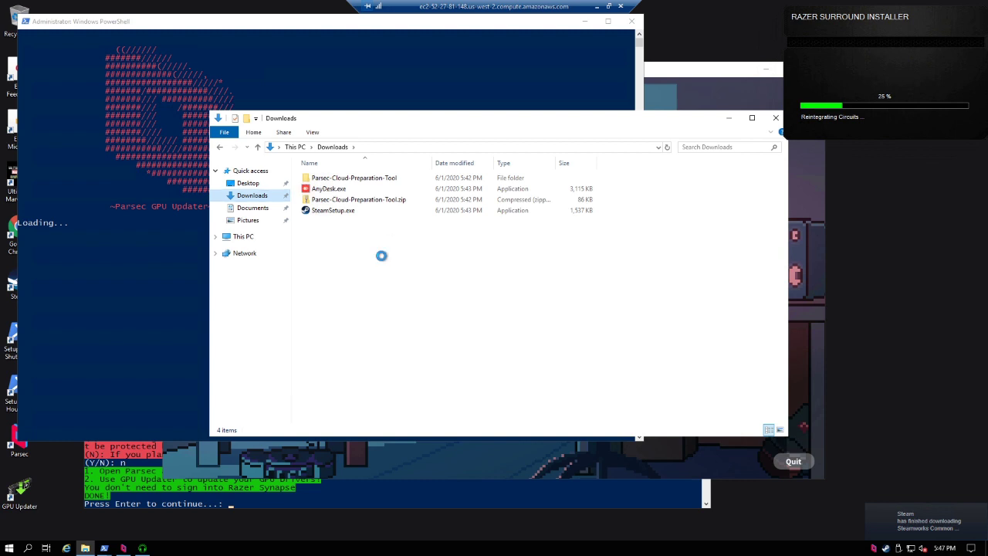
# Run AnyDesk.exe, install it on this computer, accepting the licence, and close the Welcome page
pyautogui.doubleClick(334, 190)
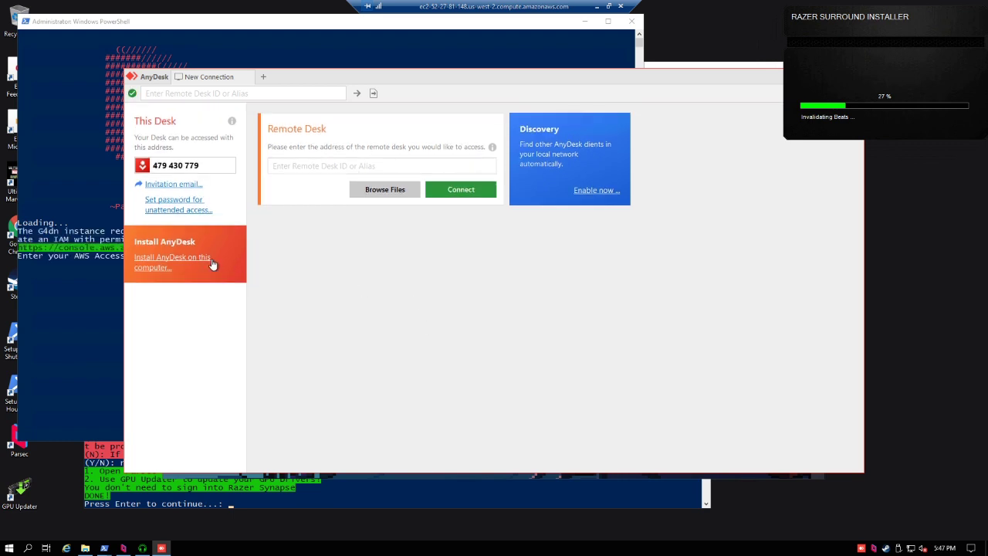
pyautogui.click(149, 263)
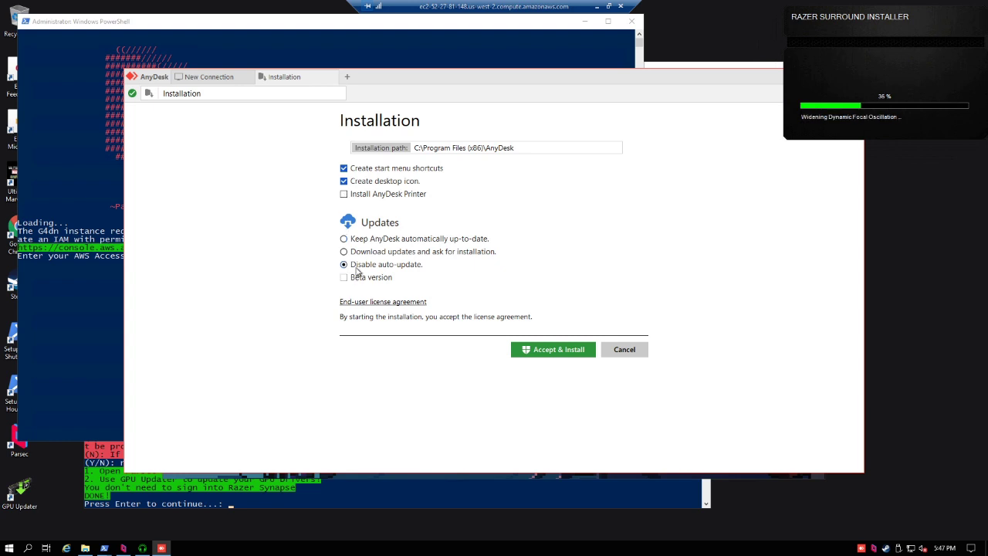
pyautogui.click(569, 351)
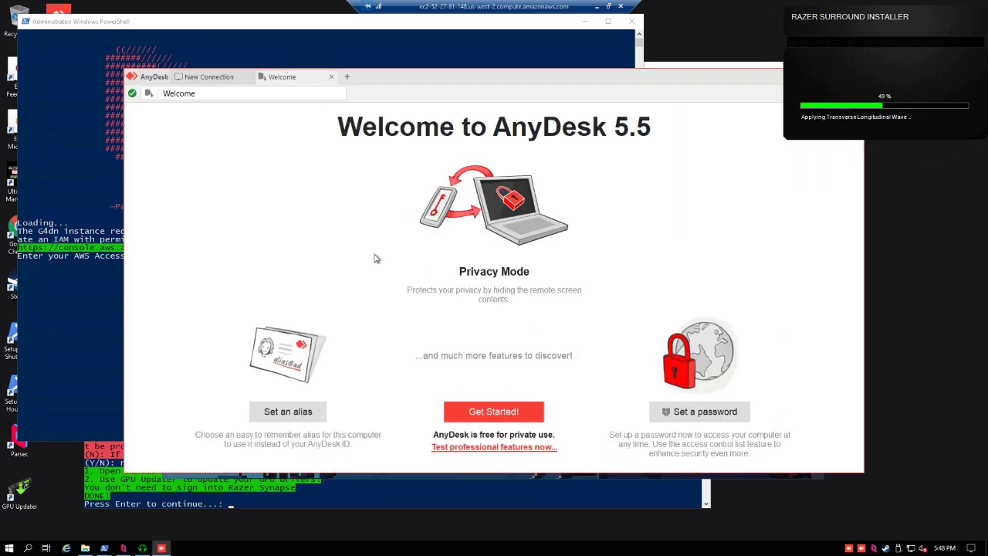
pyautogui.click(331, 78)
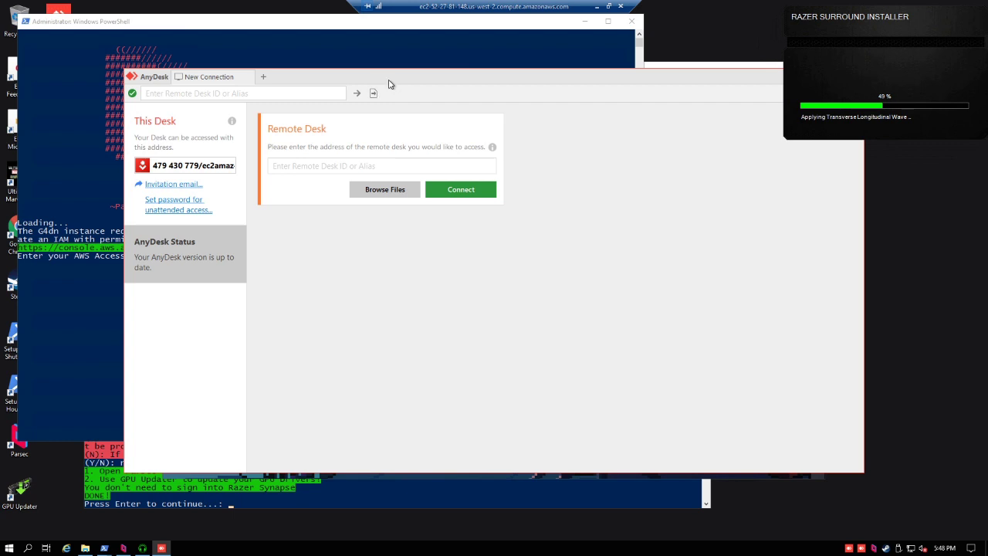
pyautogui.moveTo(389, 84); pyautogui.dragTo(290, 97)
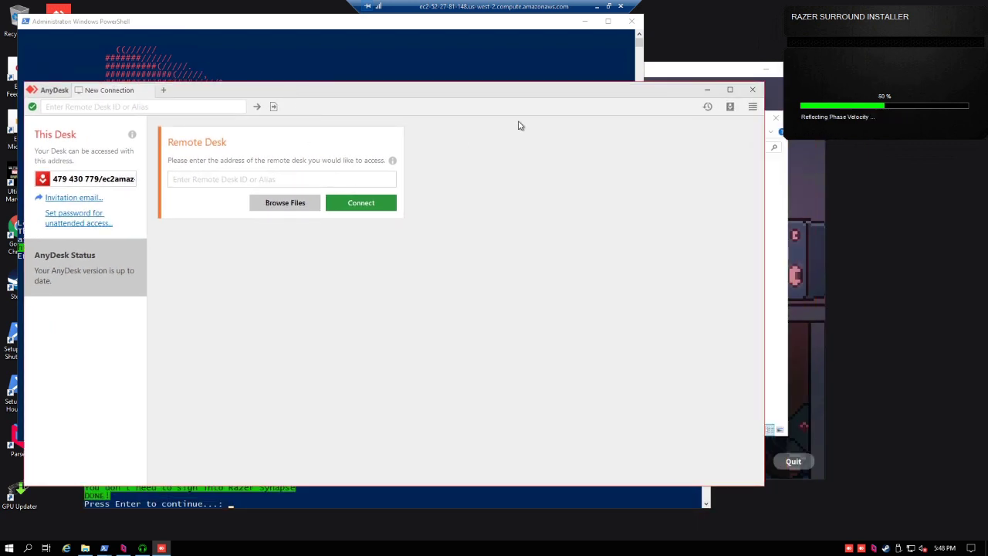
# In AnyDesk's Privacy settings, choose a custom username for this computer
pyautogui.click(752, 106)
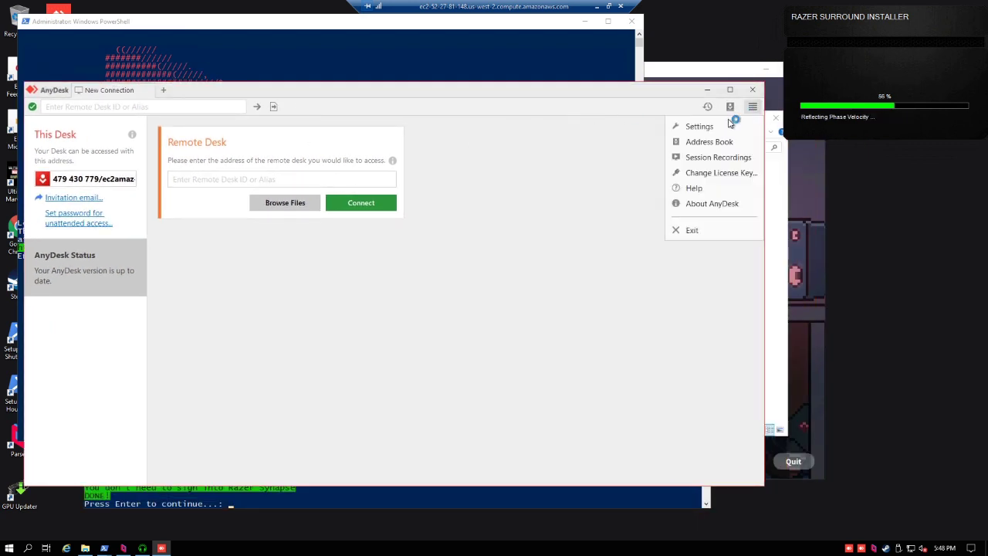
pyautogui.click(699, 127)
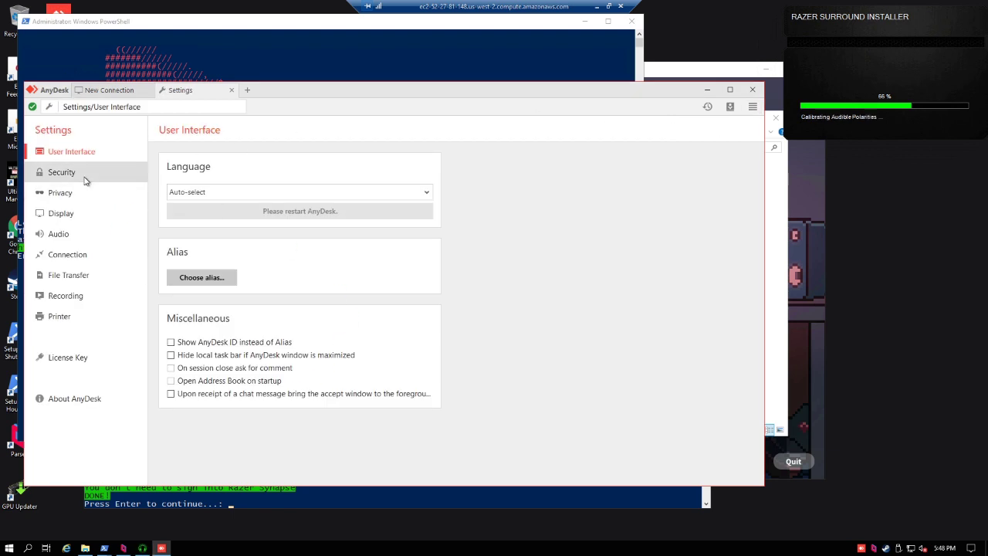
pyautogui.click(80, 176)
pyautogui.scroll(-10, 434, 319)
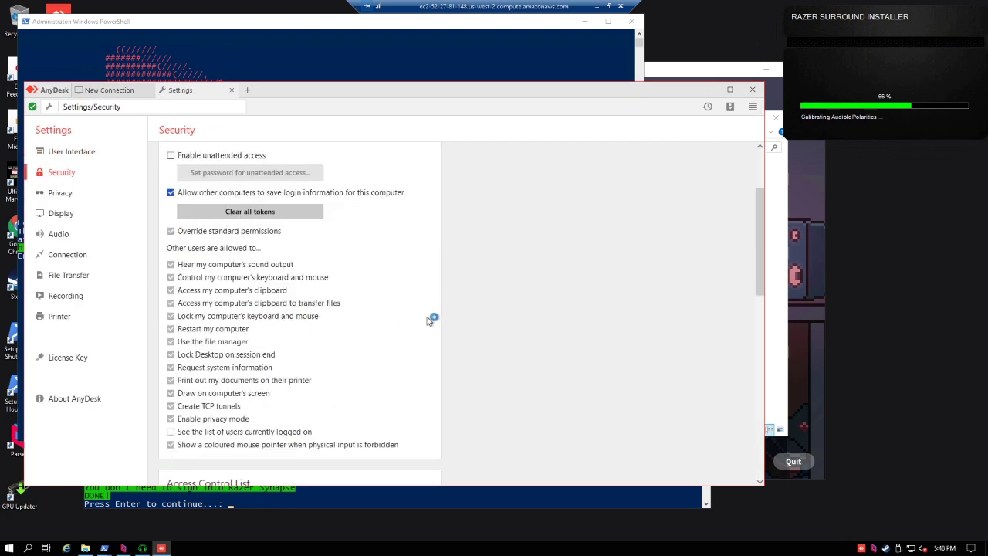
pyautogui.scroll(-3, 370, 391)
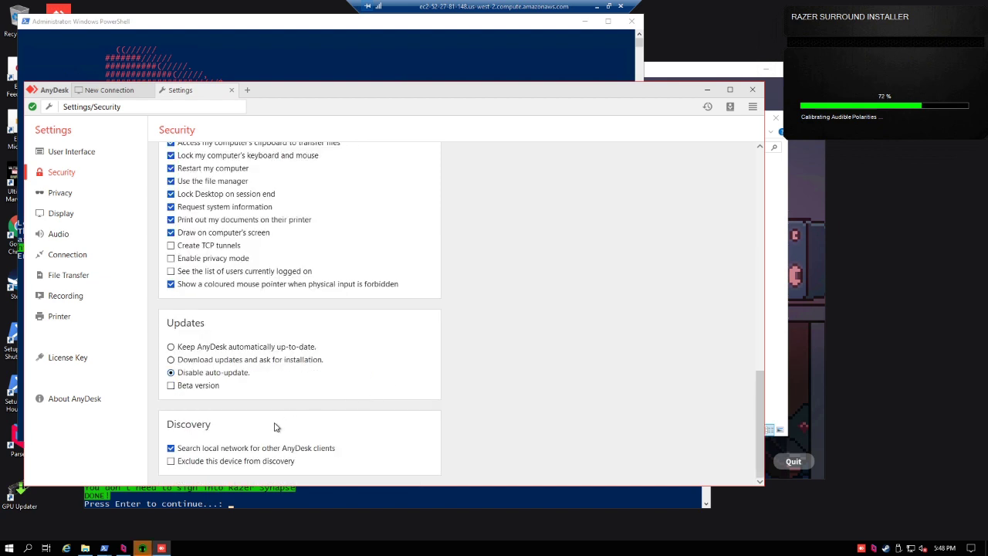
pyautogui.click(77, 193)
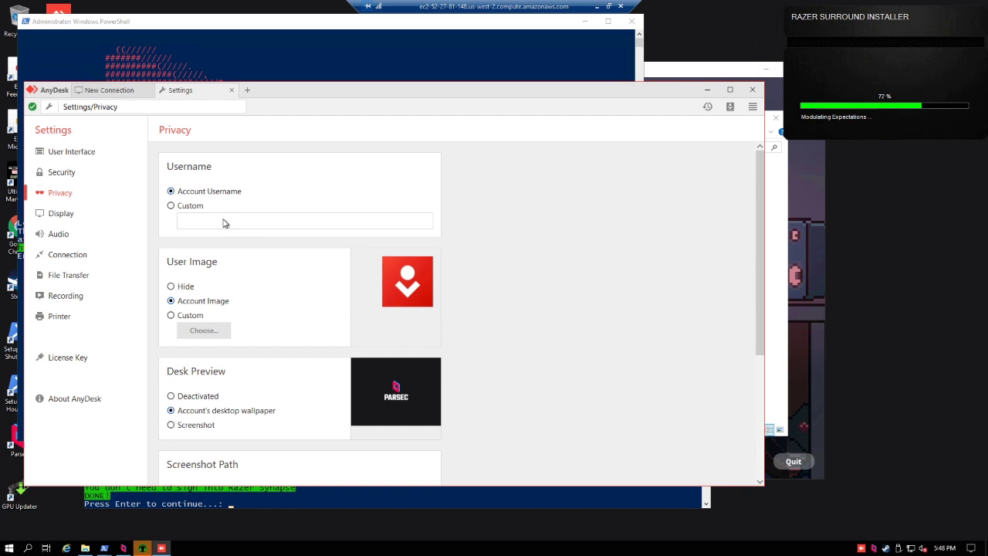
pyautogui.click(172, 207)
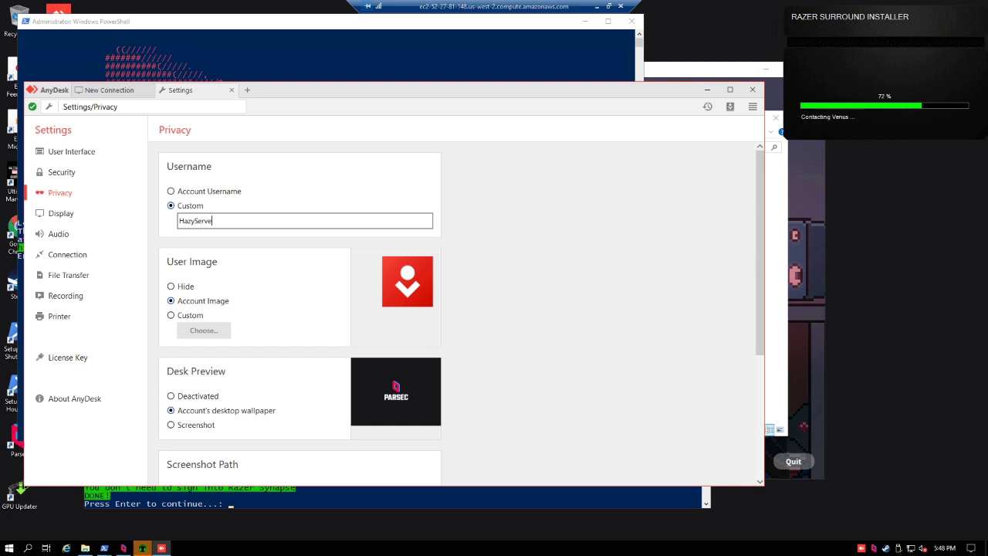
# Set audio transmission and audio output both to Disable, then close AnyDesk
pyautogui.click(58, 233)
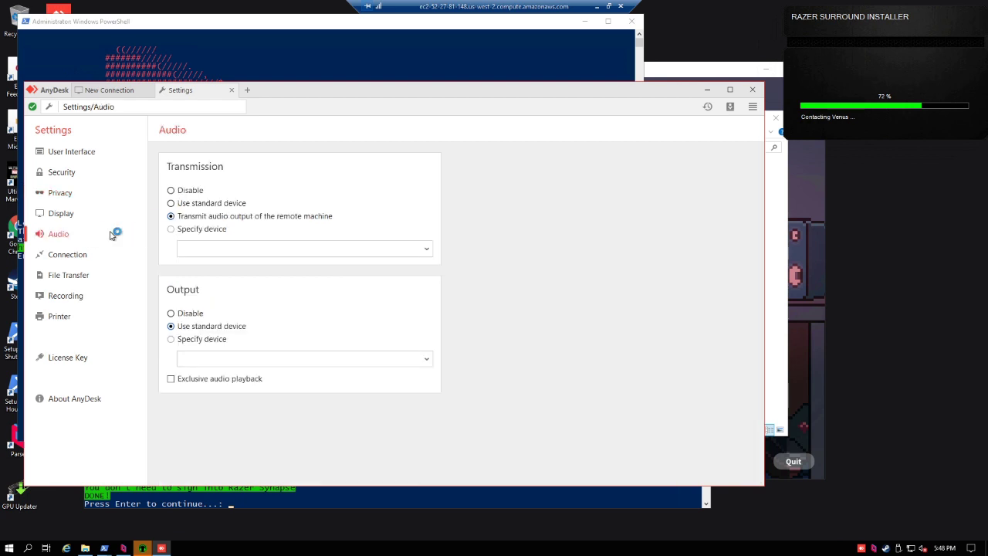
pyautogui.click(185, 190)
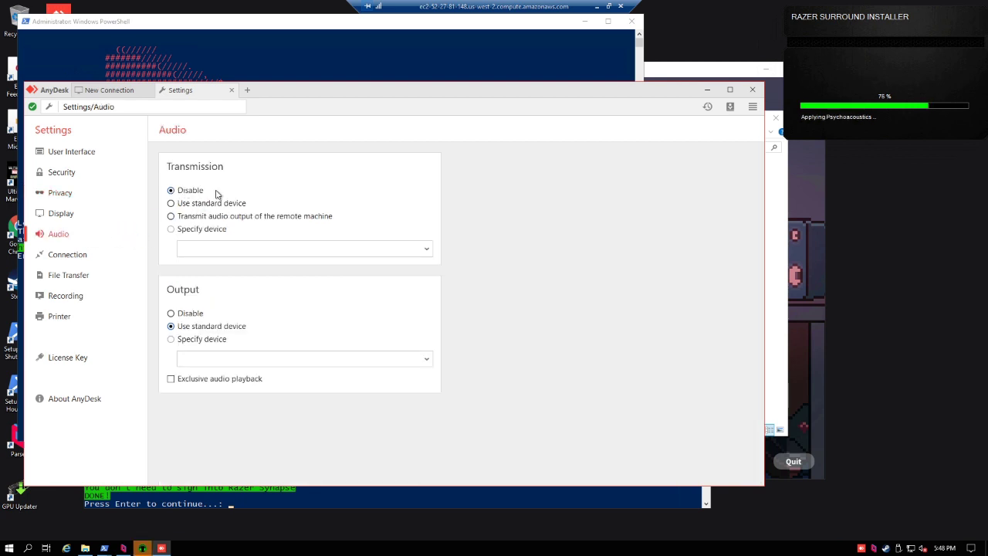
pyautogui.click(184, 315)
pyautogui.click(84, 152)
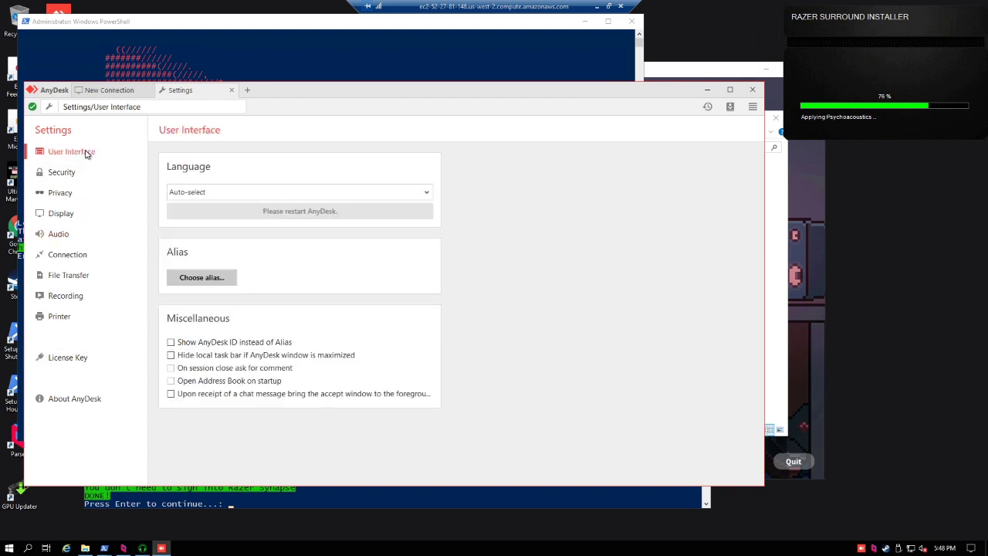
pyautogui.click(753, 89)
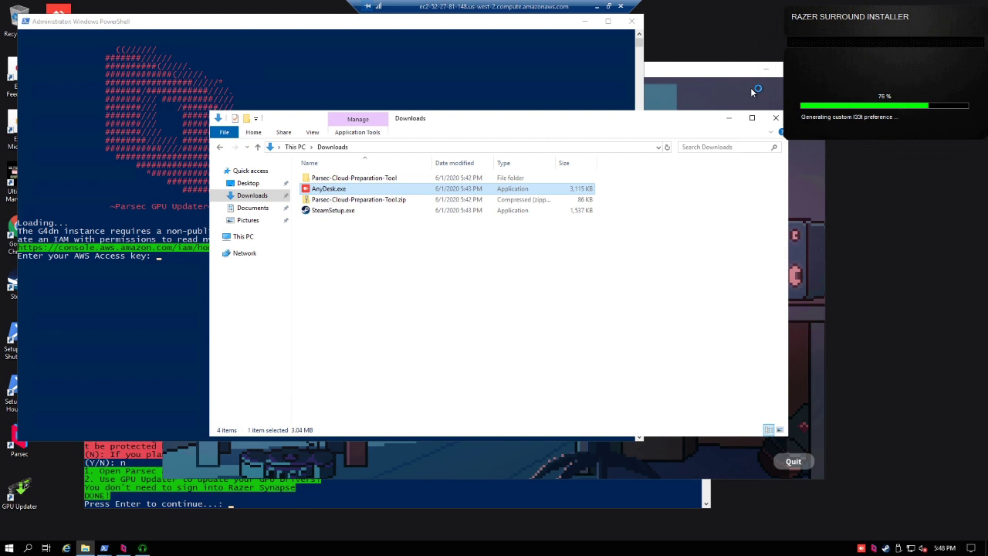
# Close the Downloads window, dismiss the Welcome to Parsec message and go to Parsec's Settings
pyautogui.click(775, 120)
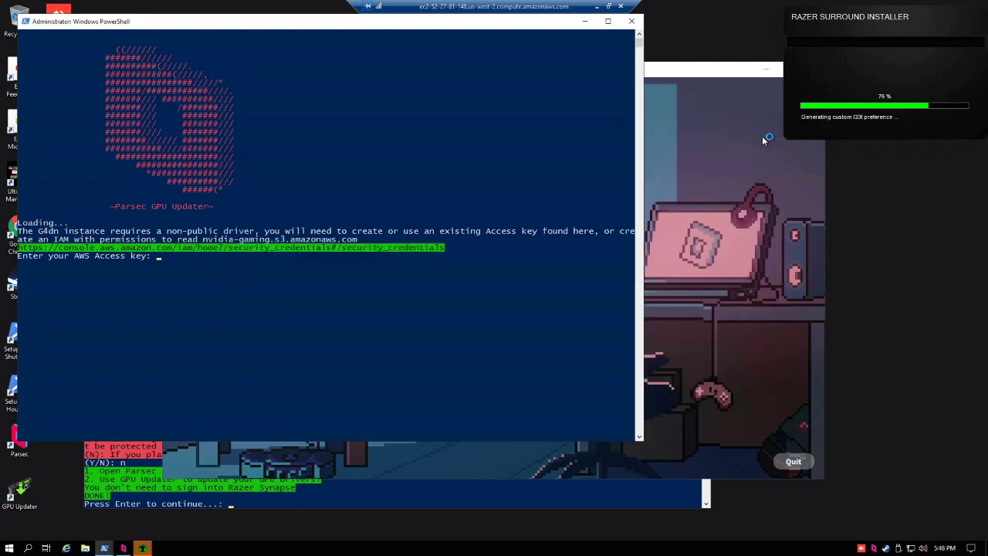
pyautogui.click(686, 96)
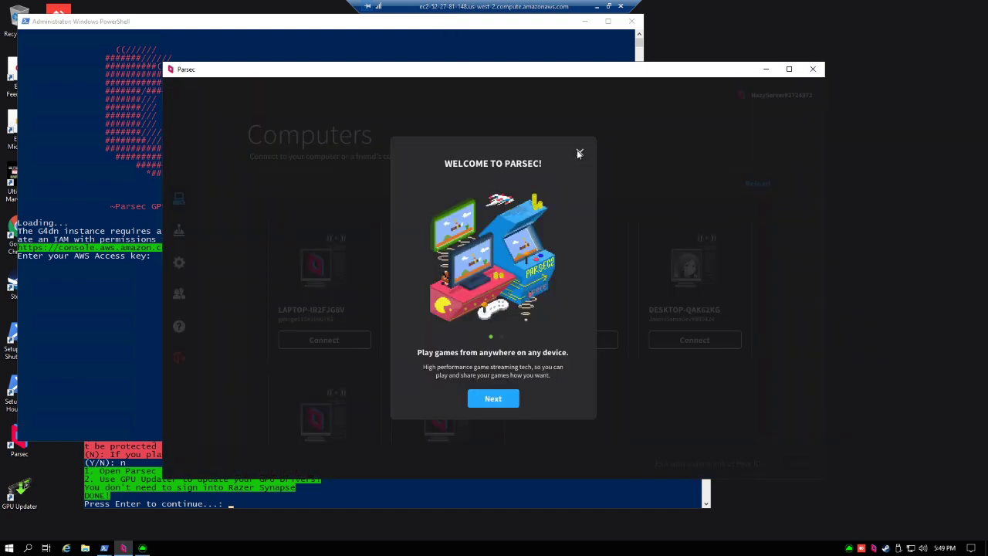
pyautogui.click(579, 153)
pyautogui.click(180, 263)
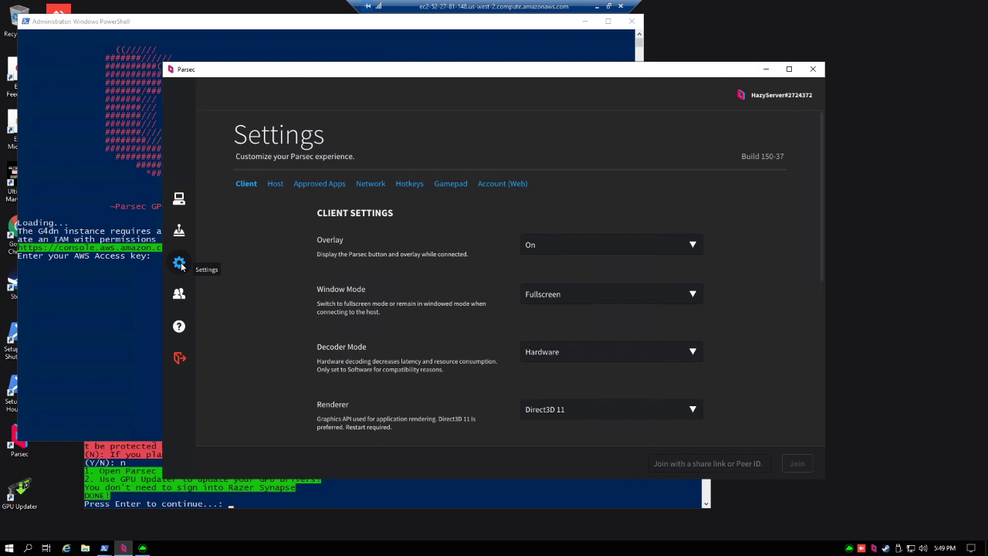
# Set Parsec's client Window Mode to Windowed and VSync to Off
pyautogui.click(569, 292)
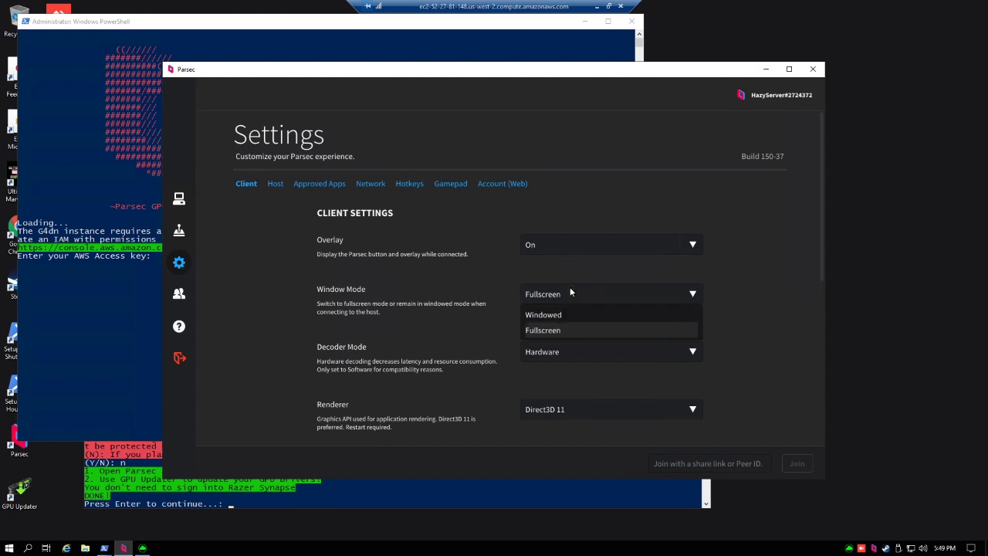
pyautogui.click(564, 312)
pyautogui.scroll(-2, 744, 378)
pyautogui.click(590, 402)
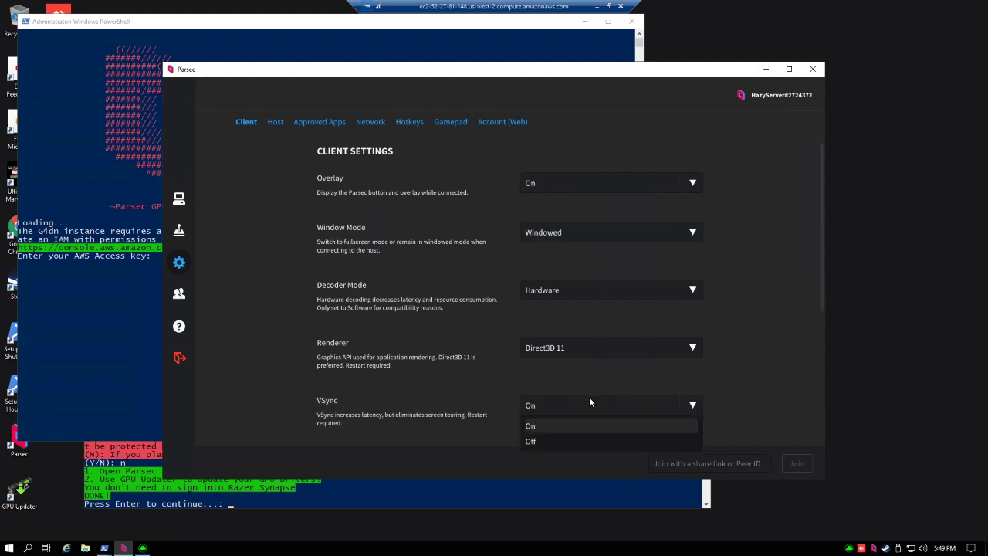
pyautogui.click(550, 441)
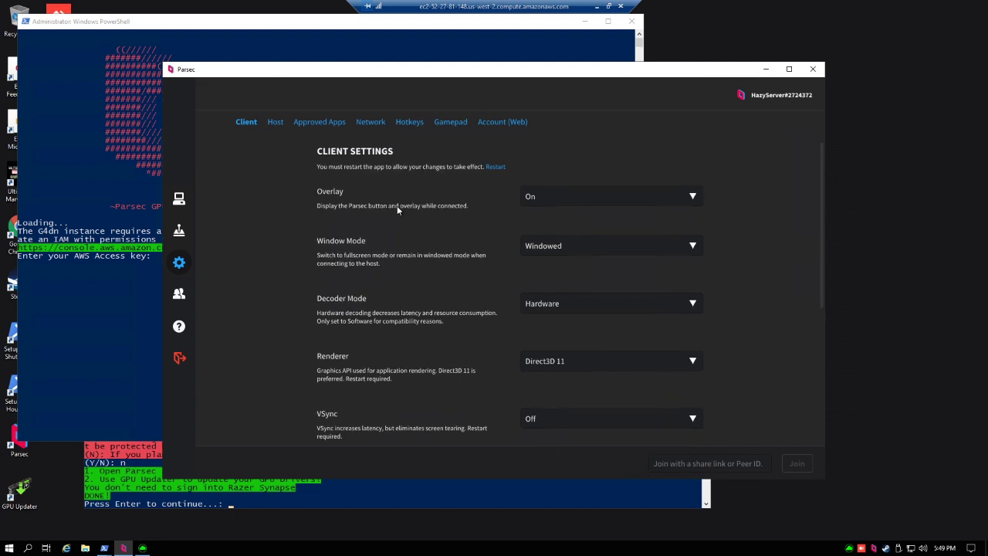
# Set Parsec's host resolution to 1280x720
pyautogui.click(275, 122)
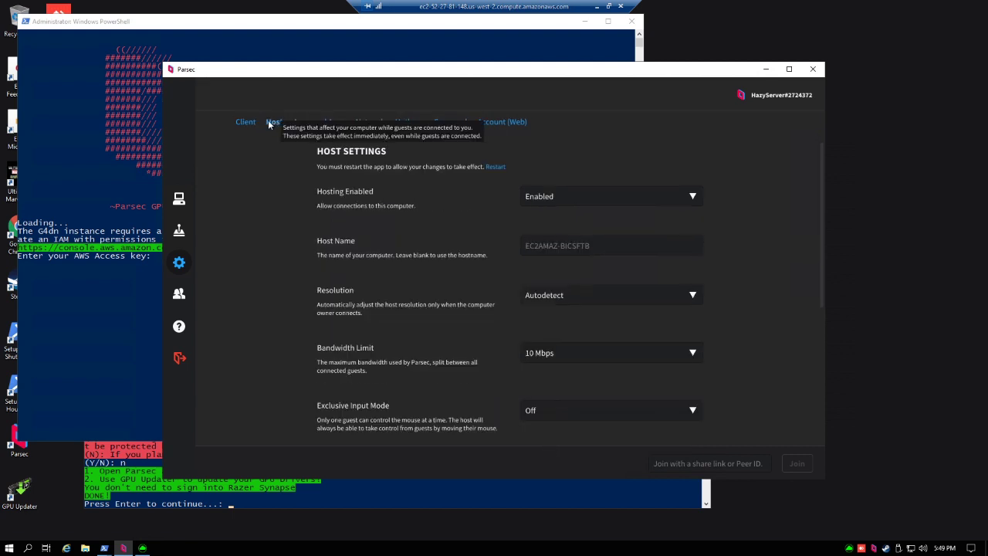
pyautogui.click(561, 295)
pyautogui.scroll(-3, 566, 409)
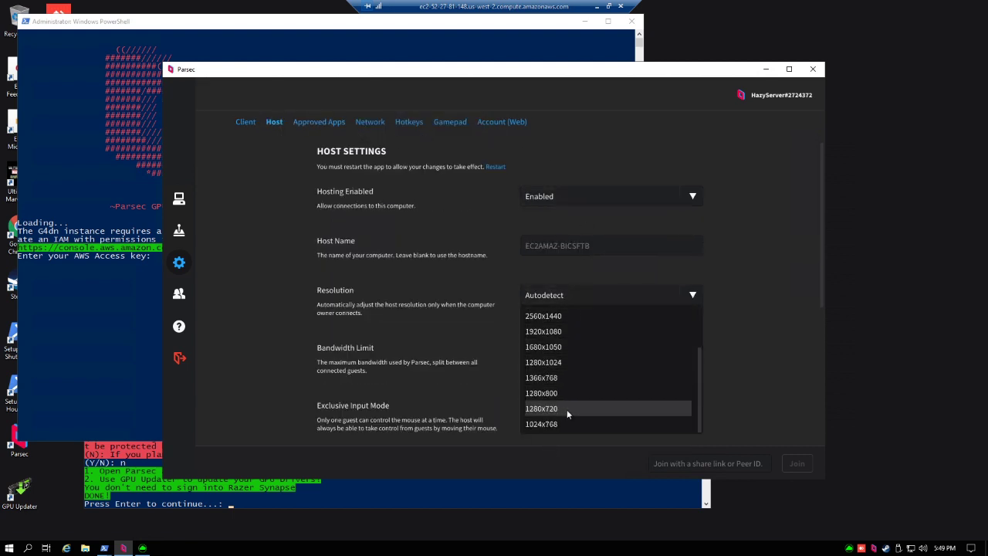
pyautogui.click(554, 410)
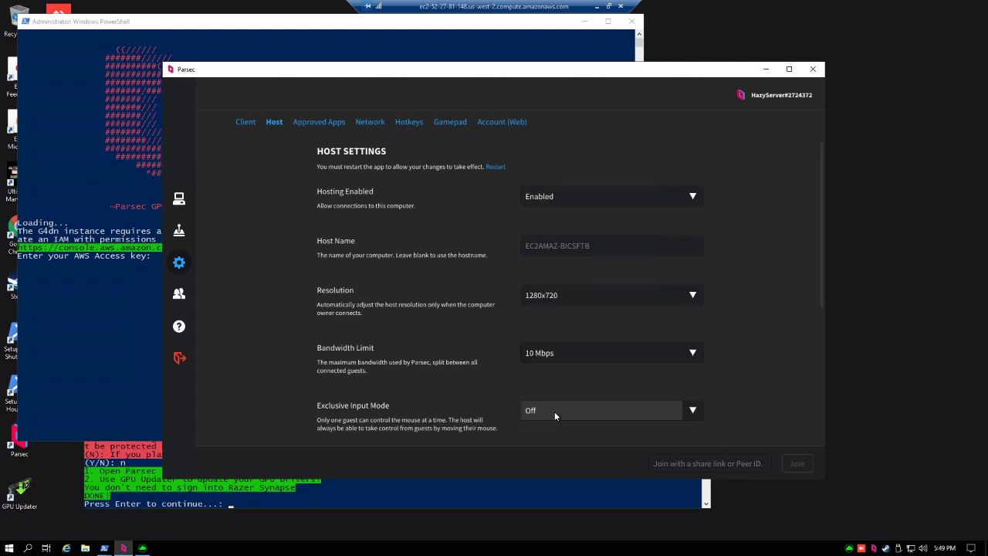
pyautogui.click(246, 122)
# Close Parsec and the Razer login window, and move the PowerShell window aside
pyautogui.click(179, 199)
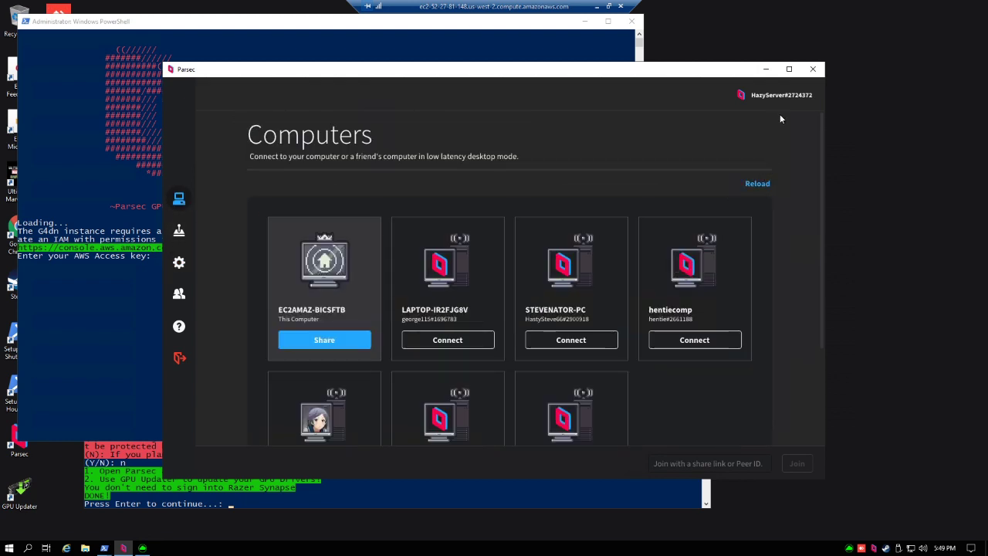
pyautogui.click(813, 69)
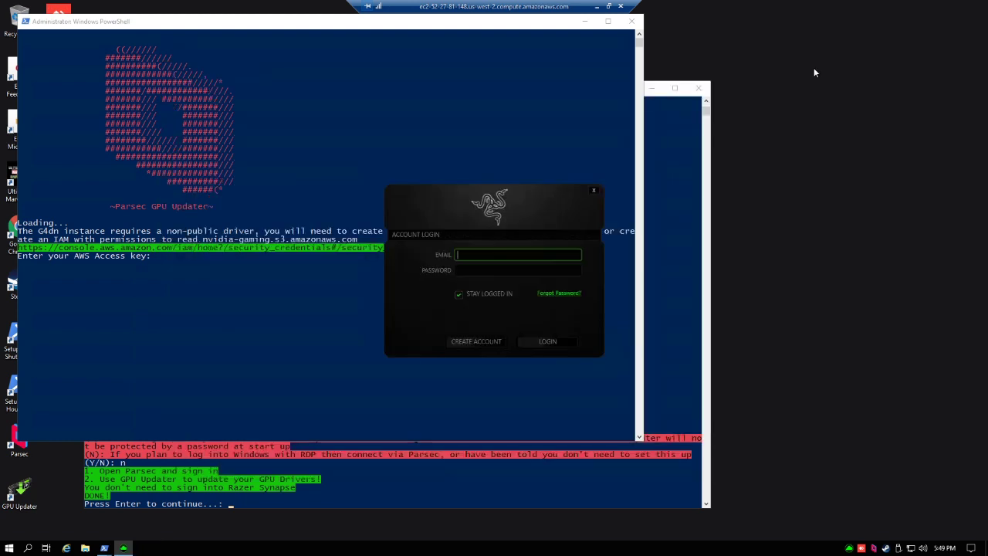
pyautogui.click(593, 191)
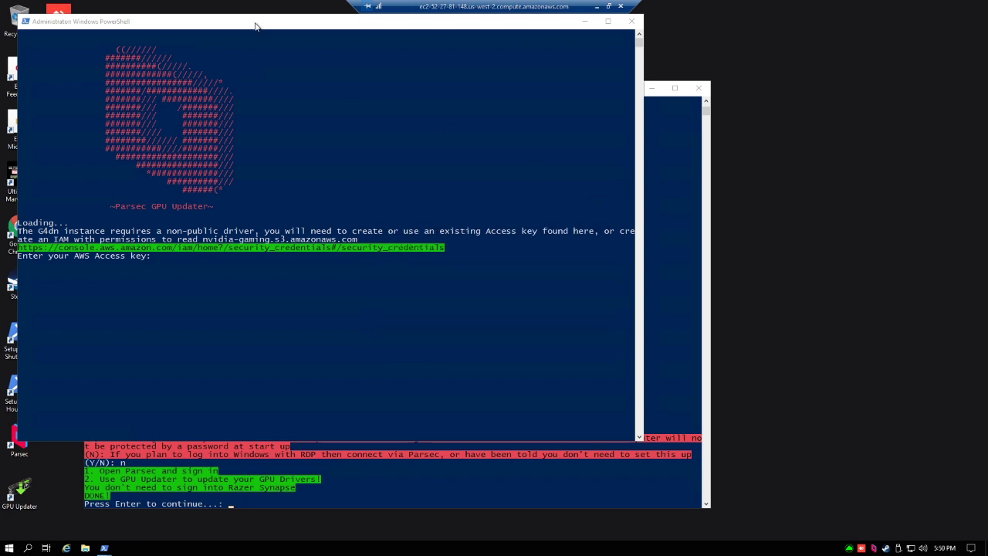
pyautogui.moveTo(255, 27); pyautogui.dragTo(426, 43)
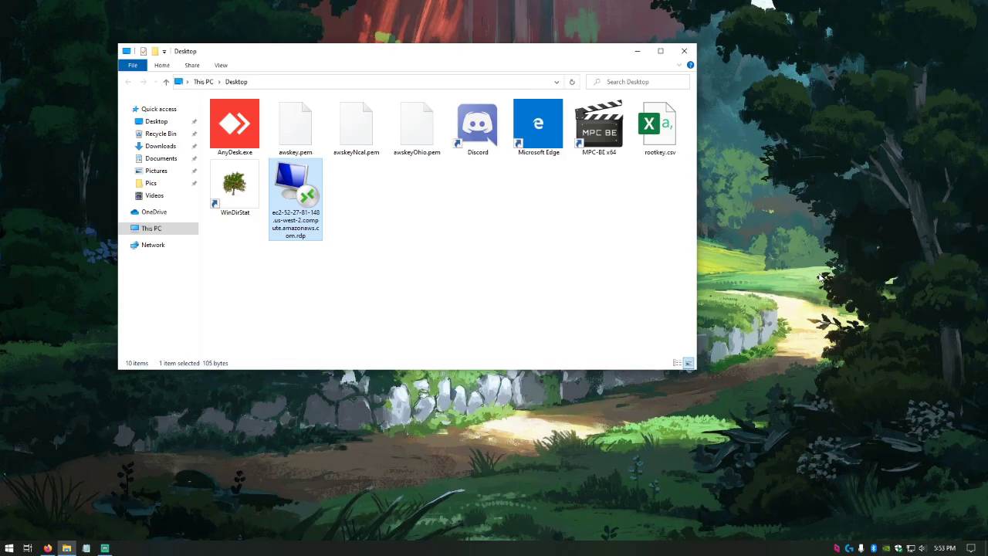
# Choose 1280 × 720 as the display resolution under Settings > System > Display
pyautogui.click(9, 547)
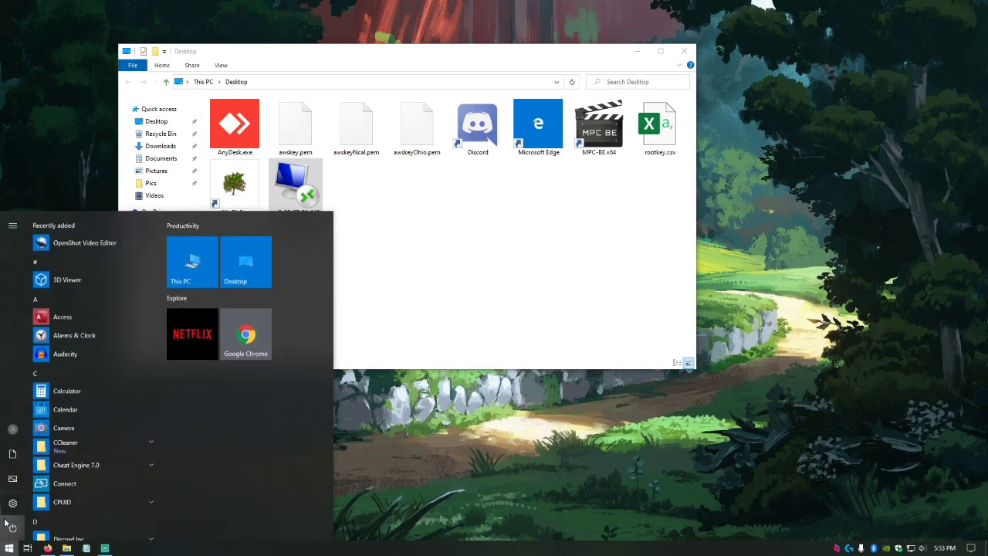
pyautogui.click(7, 511)
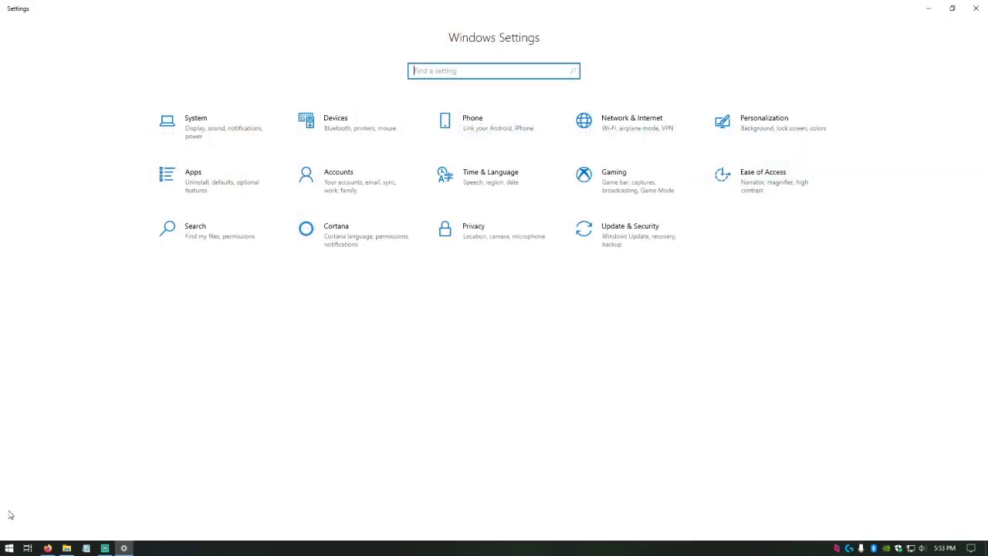
pyautogui.click(182, 129)
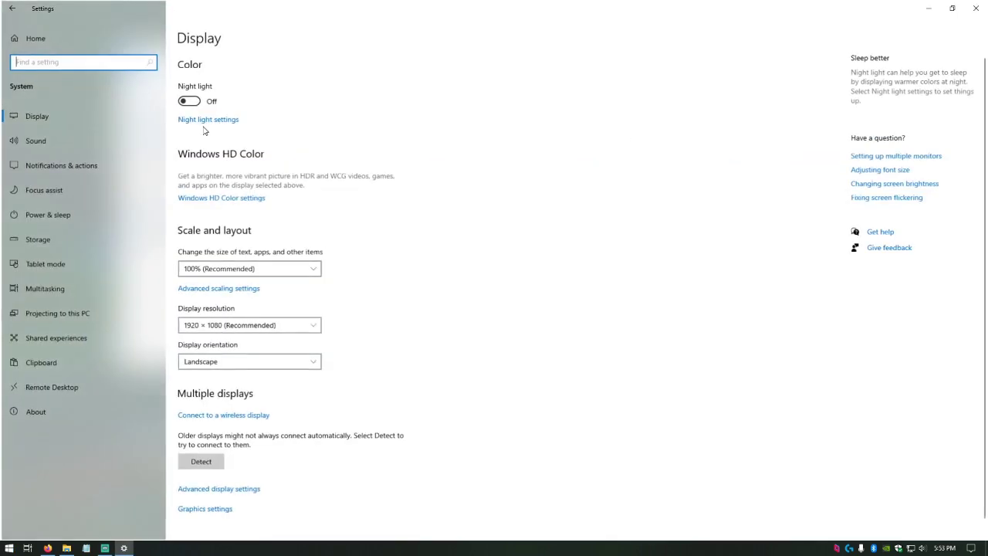
pyautogui.click(280, 325)
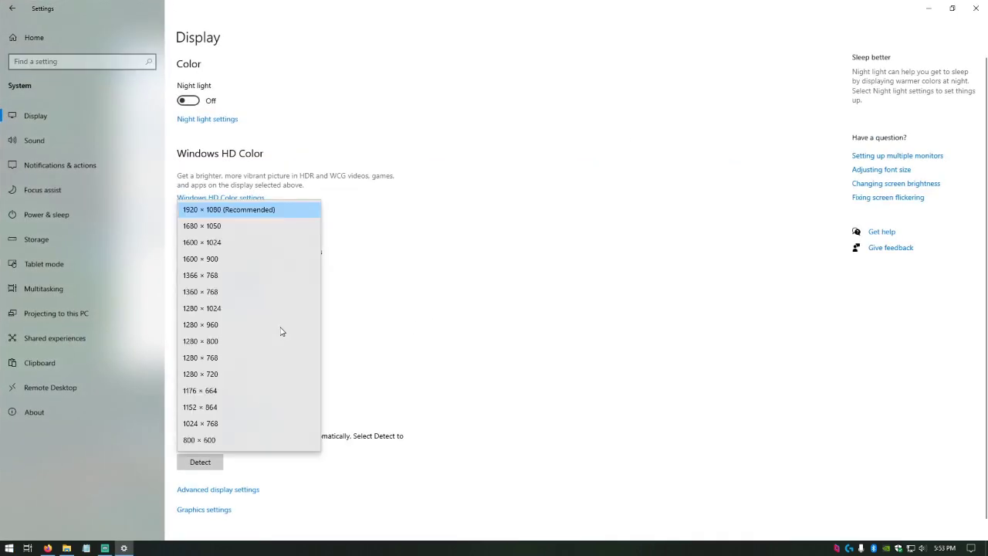
pyautogui.click(208, 375)
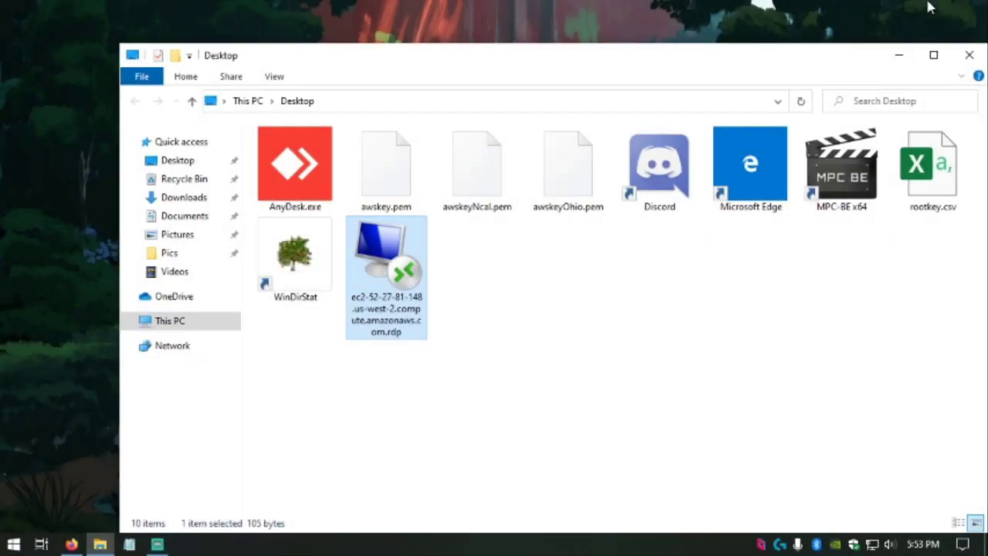
# Connect via the saved .rdp file, accepting publisher and certificate warnings, and launch the GPU Updater
pyautogui.doubleClick(386, 285)
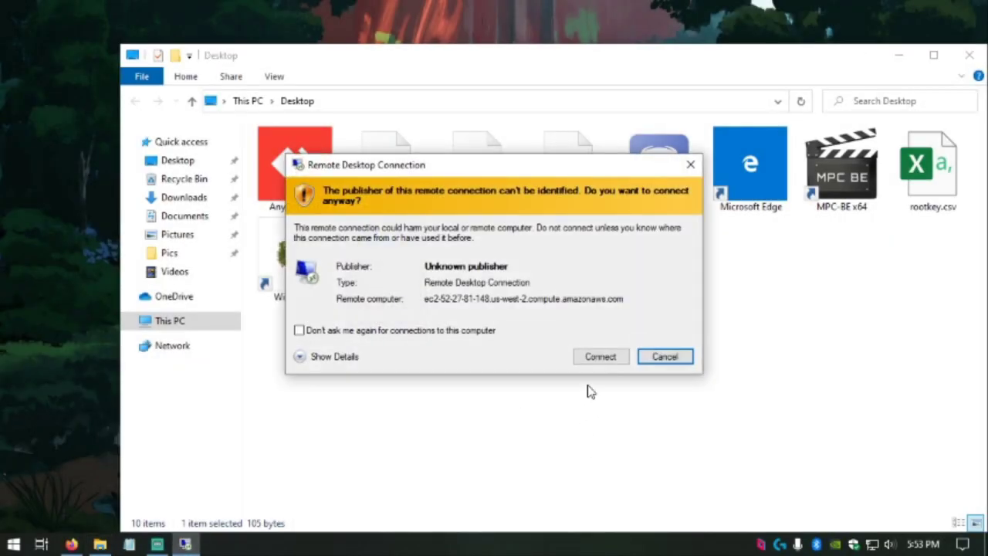
pyautogui.click(597, 356)
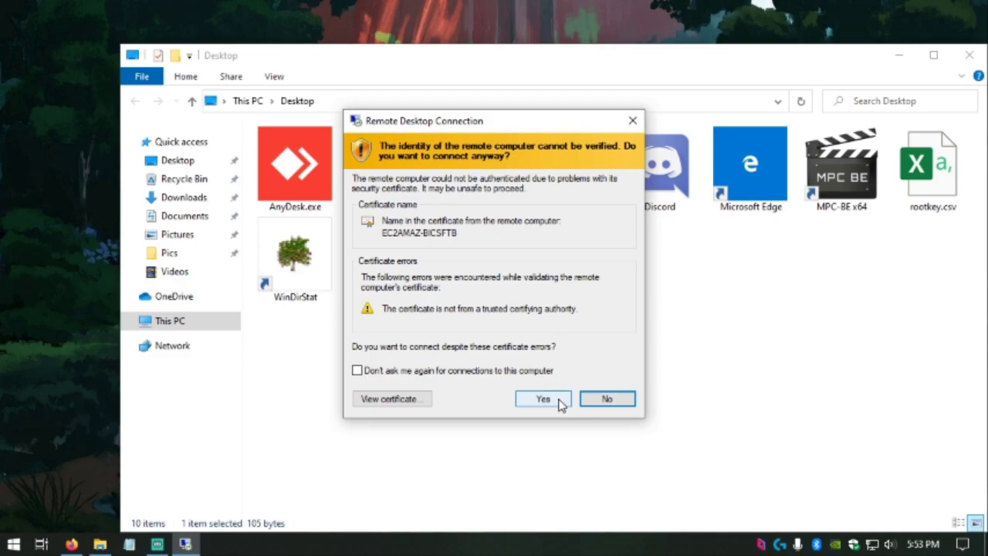
pyautogui.click(558, 399)
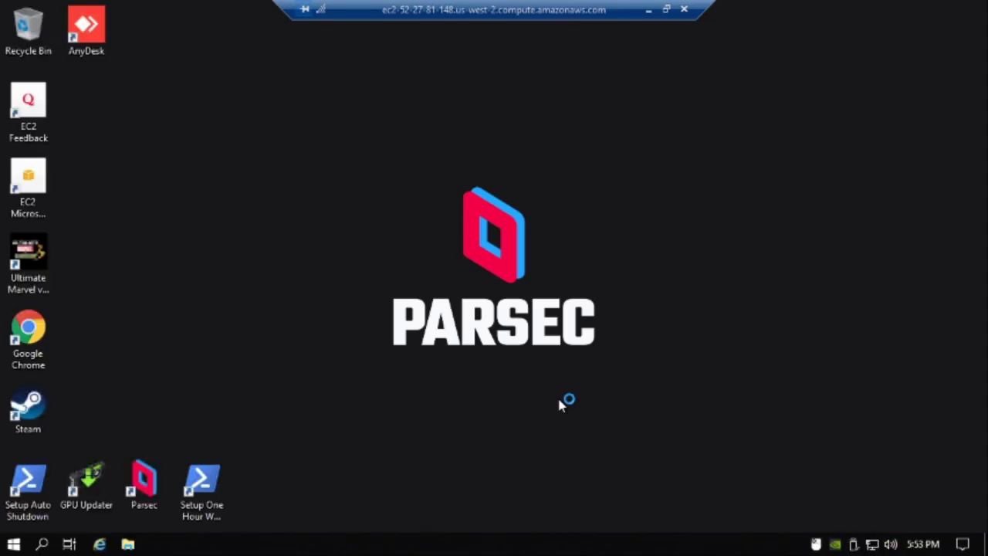
pyautogui.doubleClick(85, 480)
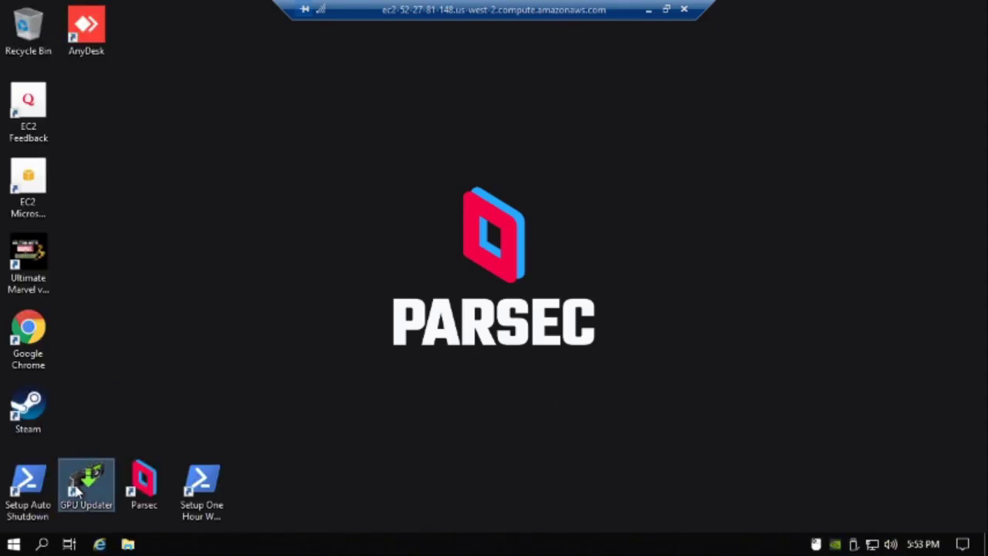
pyautogui.click(836, 551)
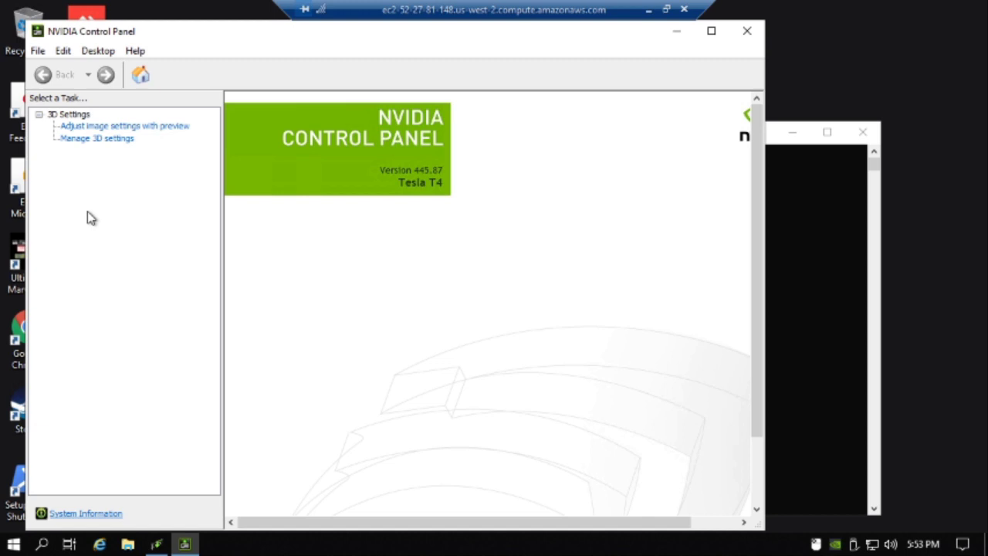
pyautogui.click(164, 130)
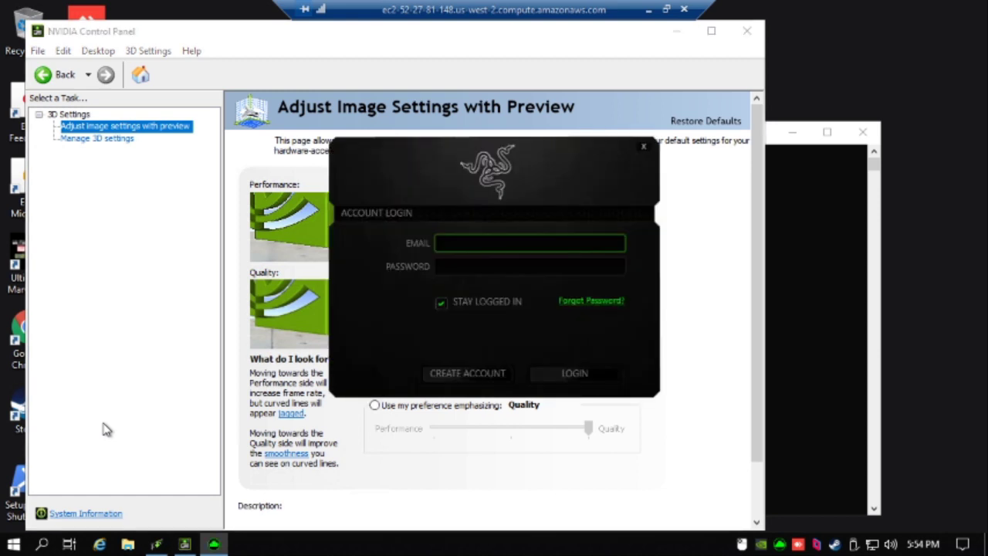
pyautogui.click(642, 146)
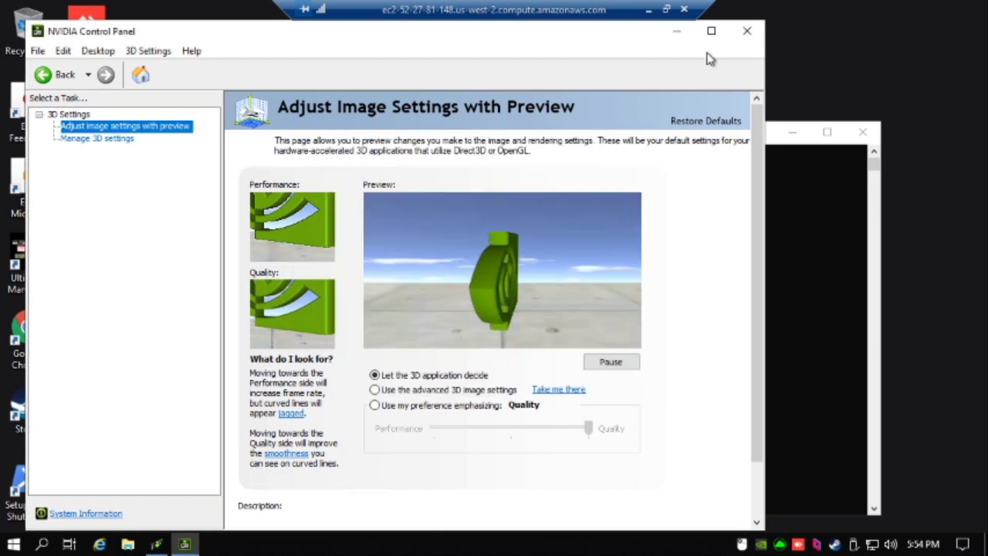
pyautogui.click(759, 32)
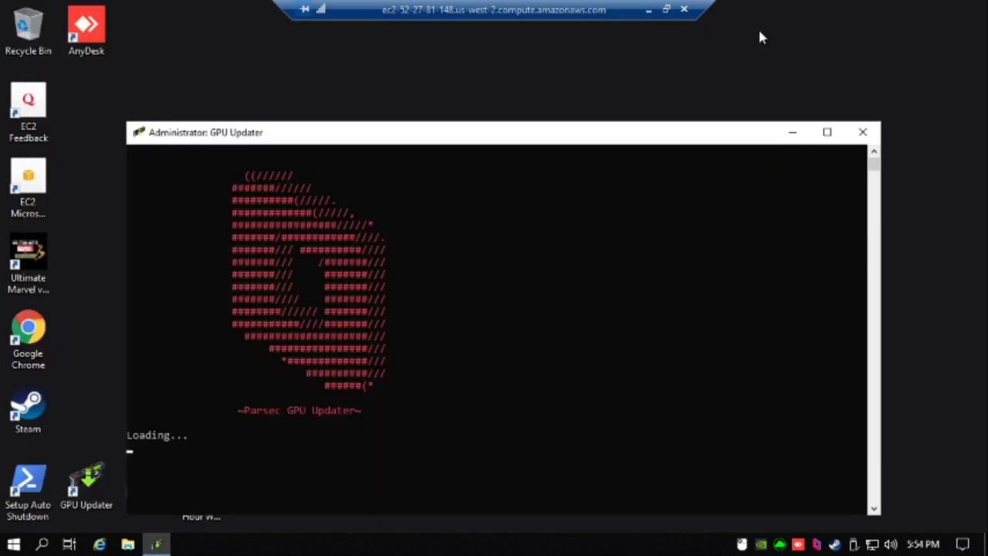
# Maximize Steam, filter the library to ready-to-play games and launch Ultimate Marvel vs. Capcom 3
pyautogui.doubleClick(834, 544)
pyautogui.click(954, 88)
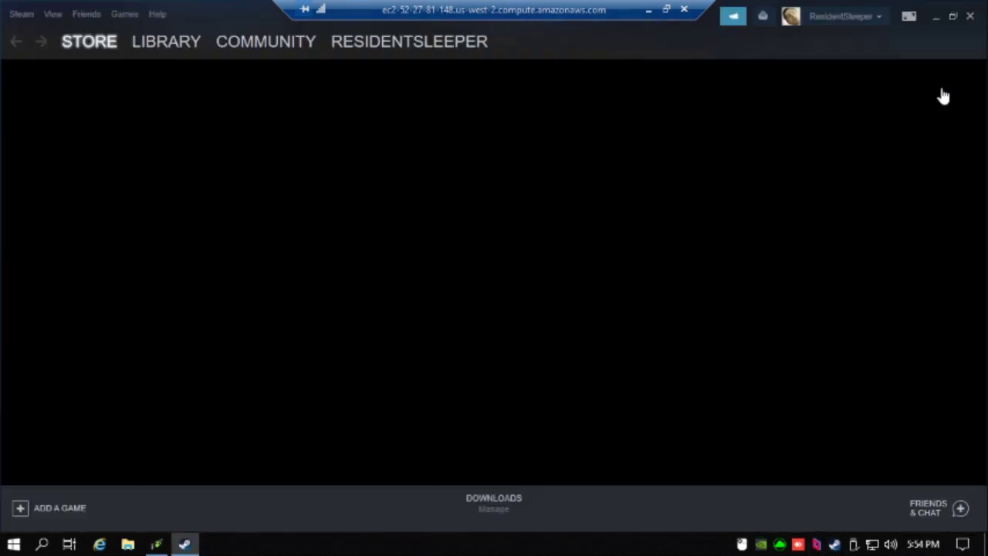
pyautogui.moveTo(136, 44)
pyautogui.click(157, 62)
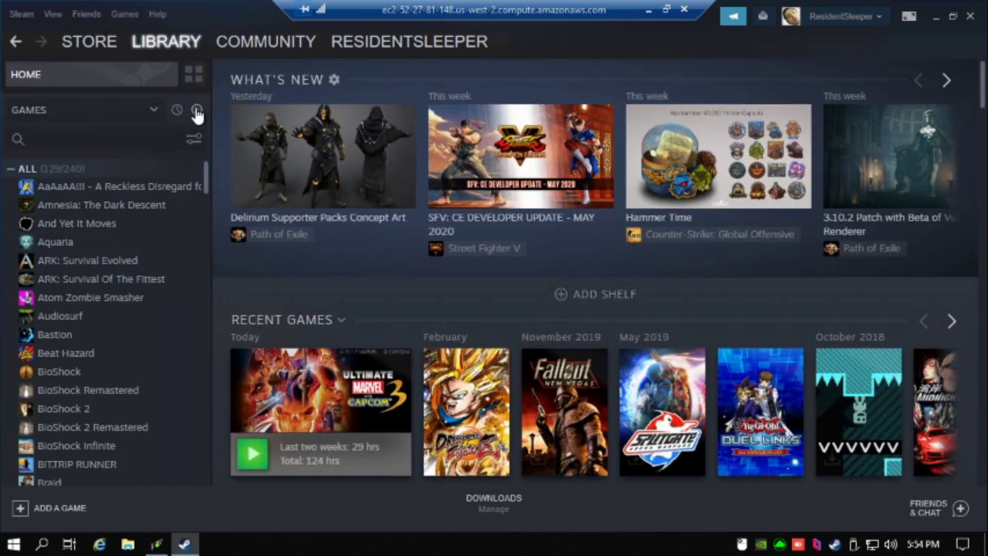
pyautogui.click(196, 109)
pyautogui.click(137, 187)
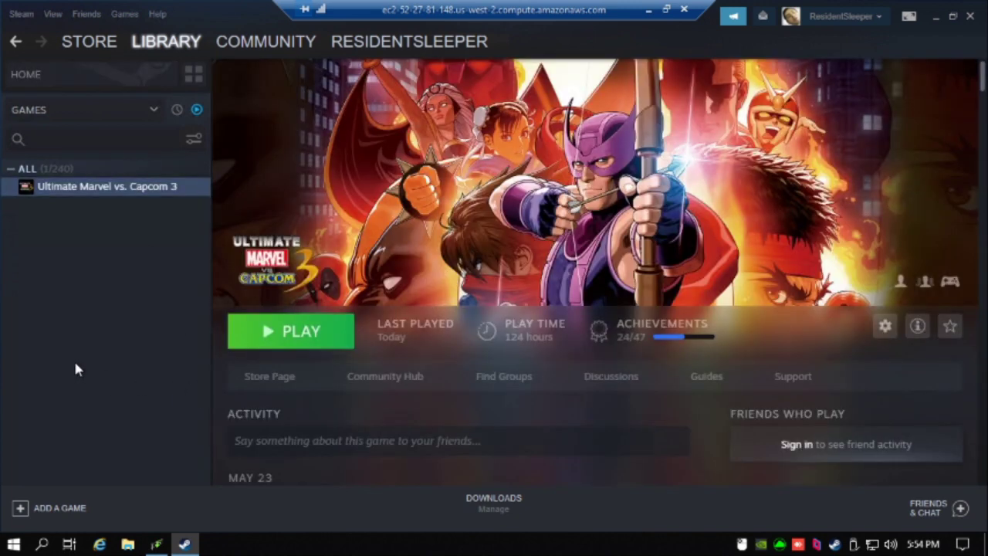
pyautogui.click(305, 345)
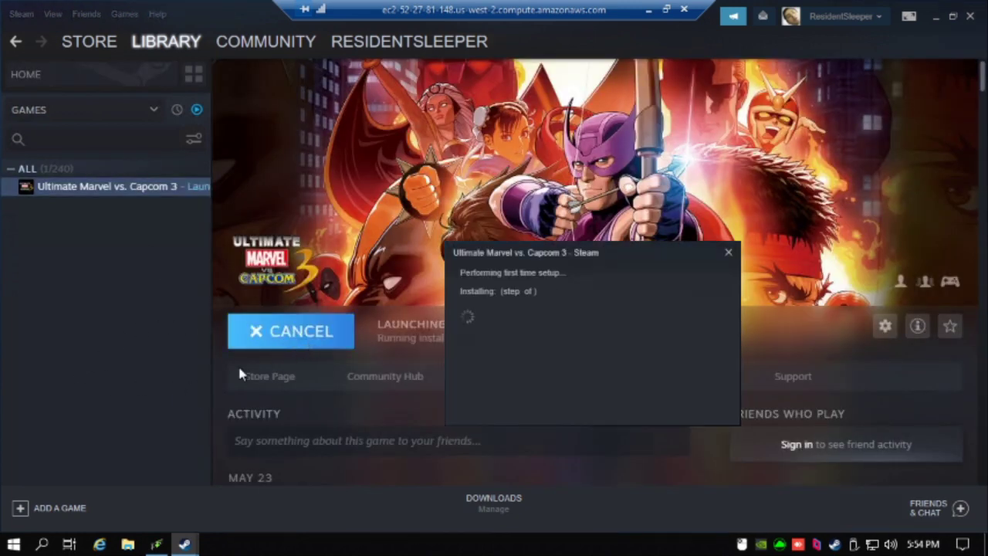
# Answer 'y' to the GPU Updater's saved AWS credentials and GRID driver prompts
pyautogui.click(157, 545)
pyautogui.write('y')
pyautogui.press('Return')
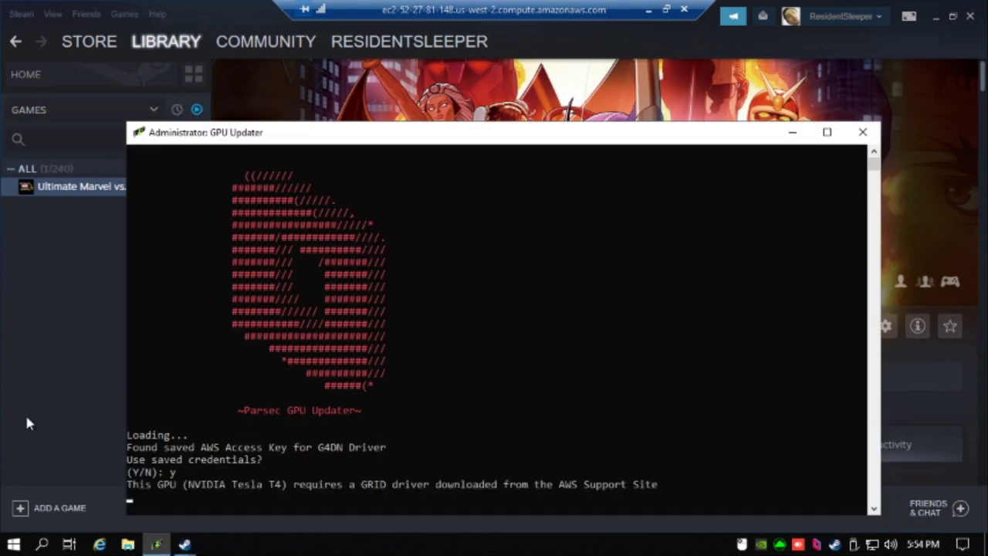
pyautogui.write('y')
pyautogui.press('Return')
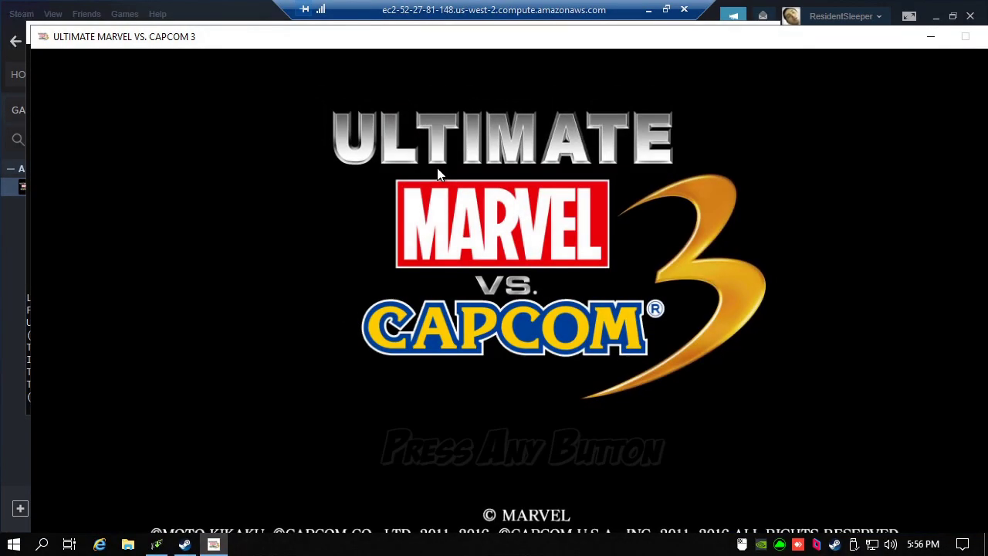
# Move the game window and get past the title screen to the Offline Mode menu
pyautogui.moveTo(498, 44); pyautogui.dragTo(475, 25)
pyautogui.press('Return')
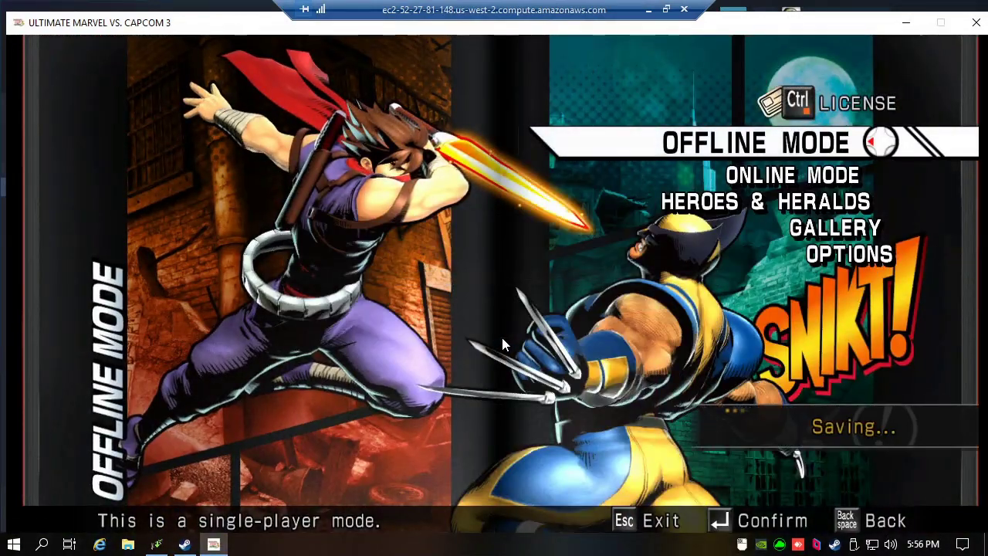
pyautogui.press('Down')
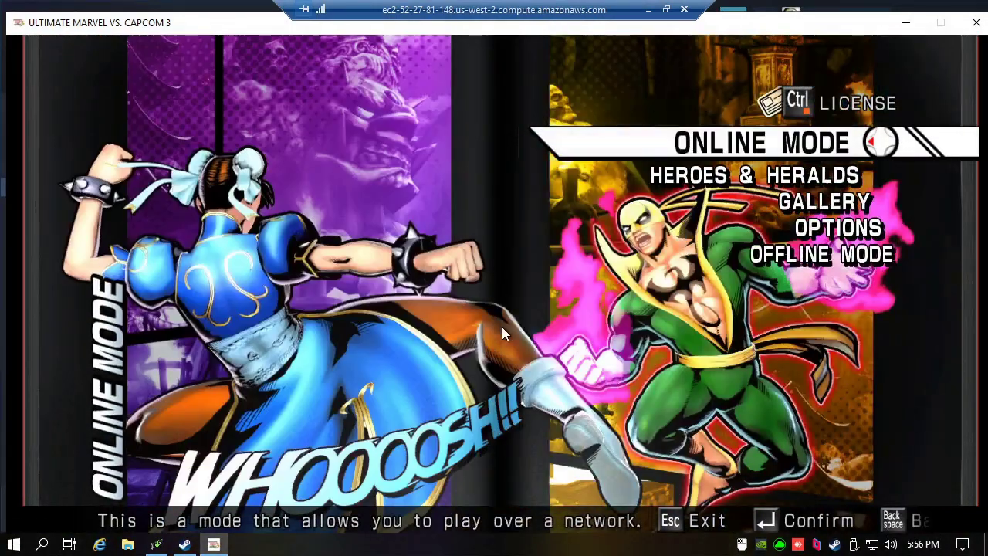
pyautogui.press('Up')
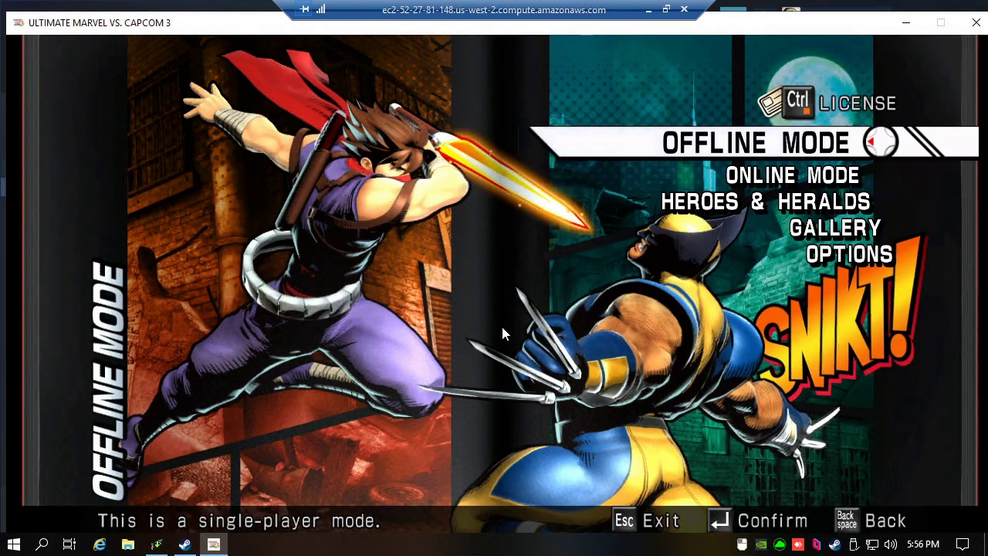
# Dismiss the finished GPU Updater, then quit the game by choosing YES at the exit prompt
pyautogui.click(157, 546)
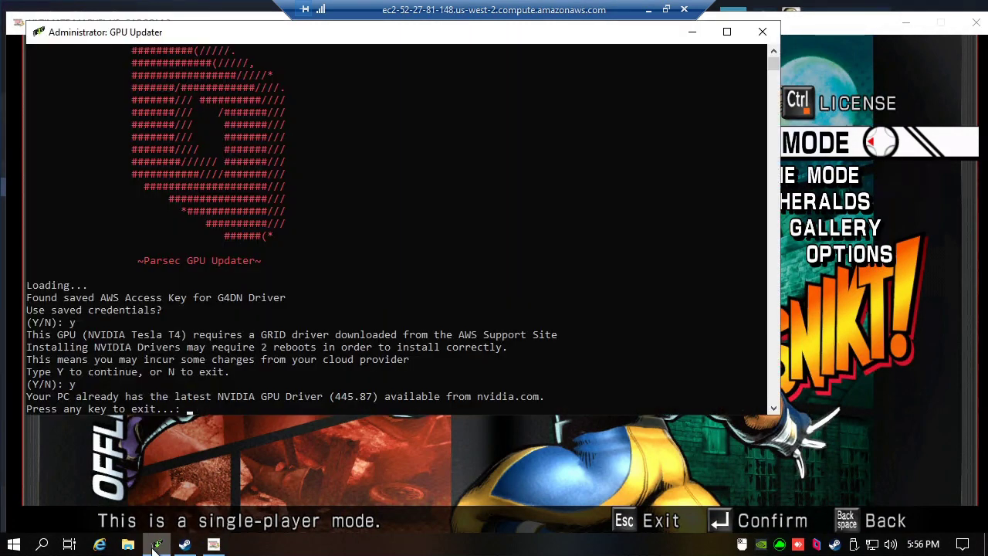
pyautogui.press('Return')
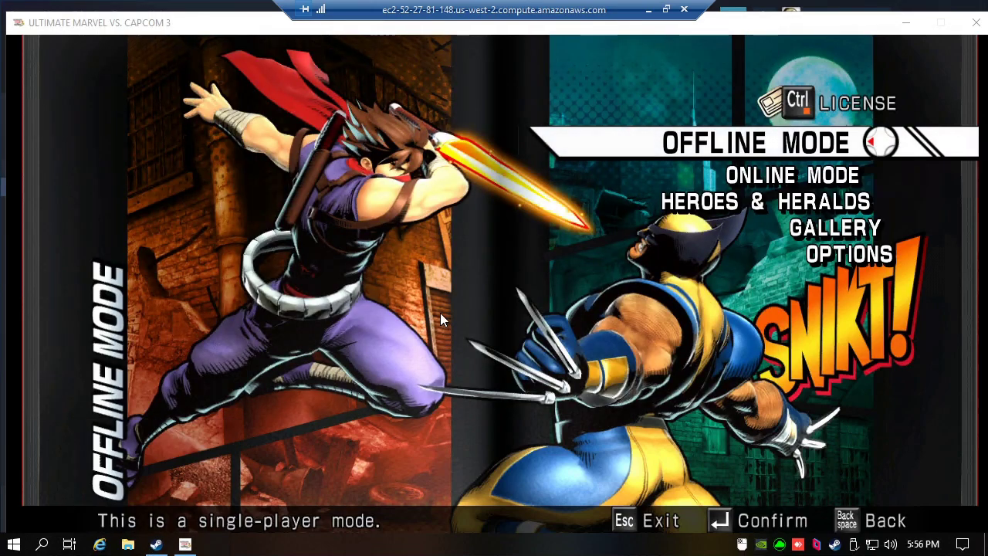
pyautogui.press('Down')
pyautogui.press('Up')
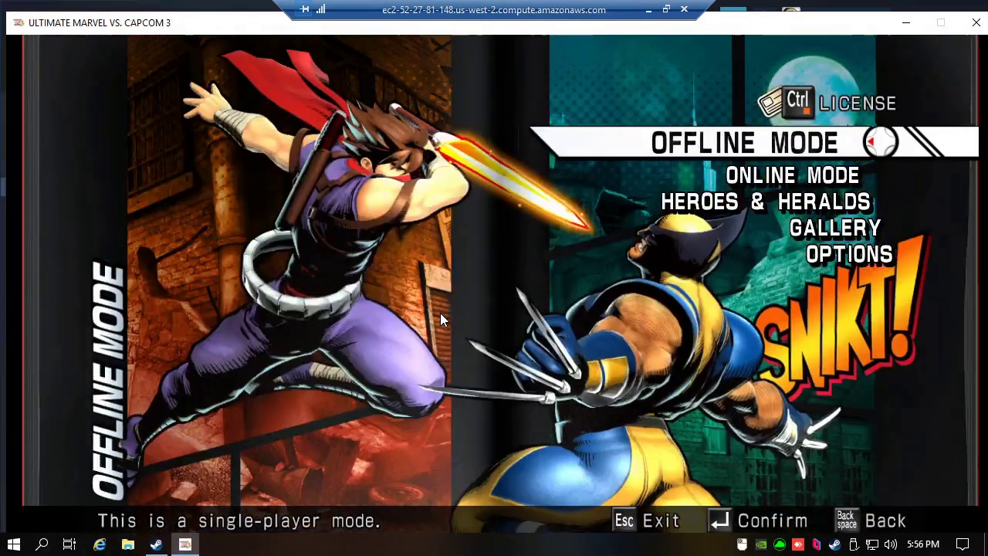
pyautogui.press('Escape')
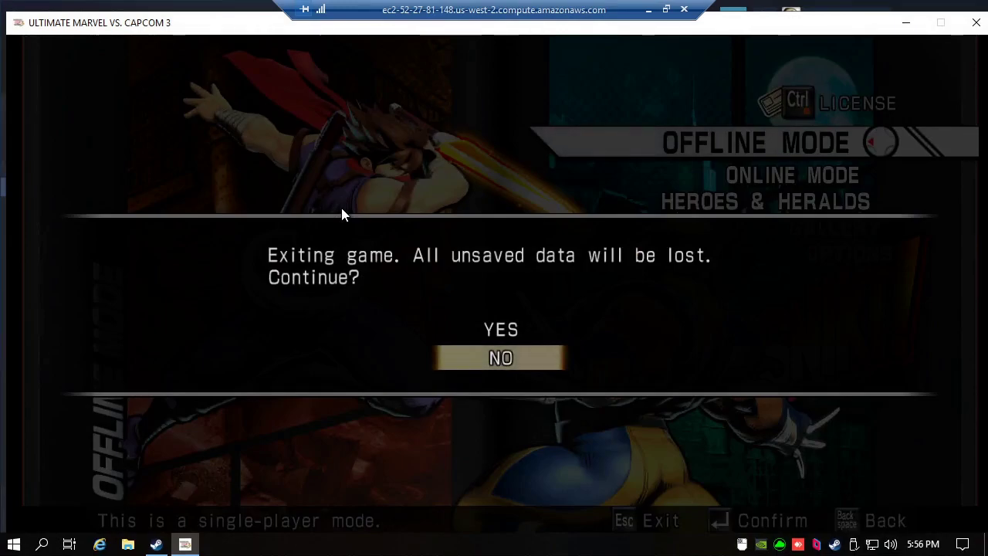
pyautogui.press('Up')
pyautogui.press('Return')
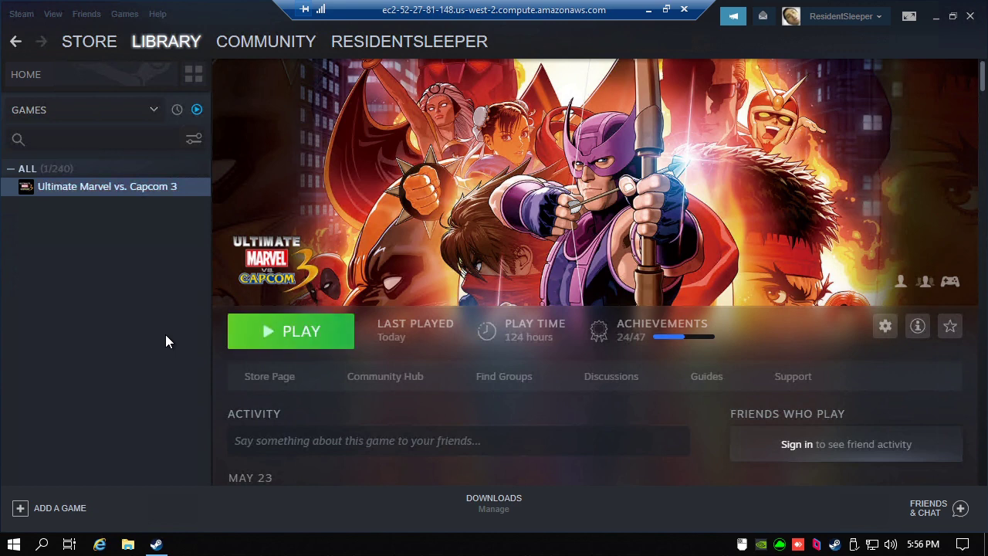
# Restart the EC2 server from its Start menu power options and confirm
pyautogui.click(14, 544)
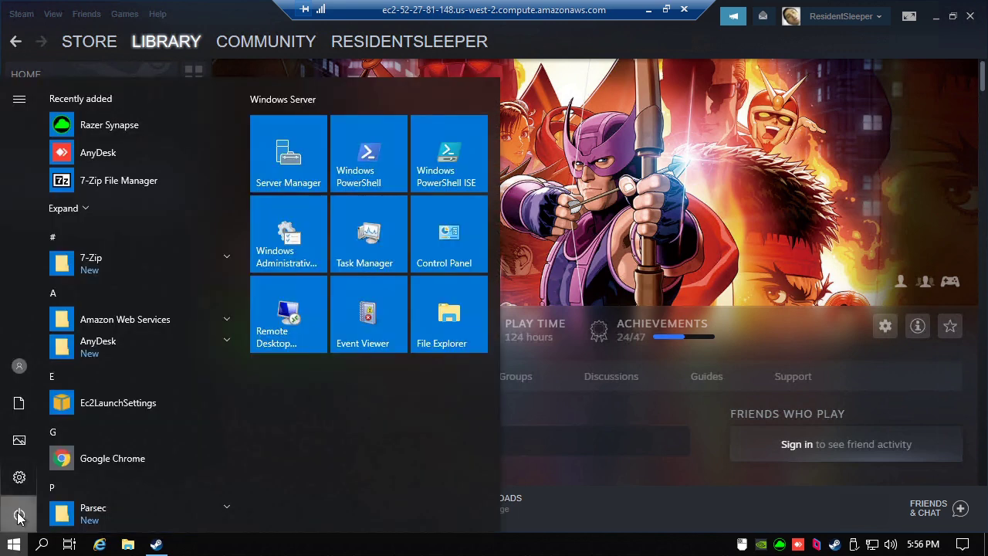
pyautogui.click(17, 512)
pyautogui.click(47, 475)
pyautogui.click(227, 470)
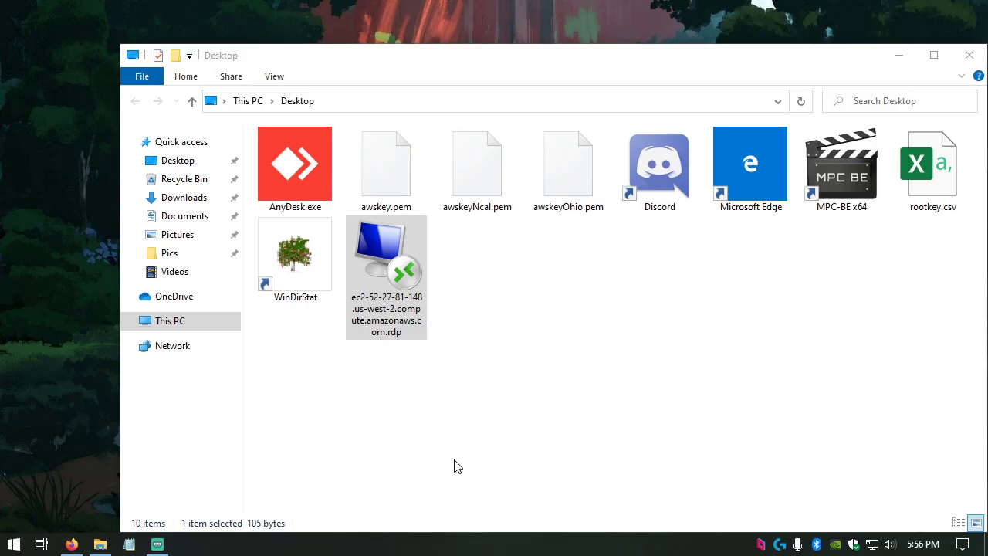
# Reconnect to the server through the saved .rdp file, accepting both connection prompts
pyautogui.doubleClick(383, 253)
pyautogui.click(596, 366)
pyautogui.click(536, 392)
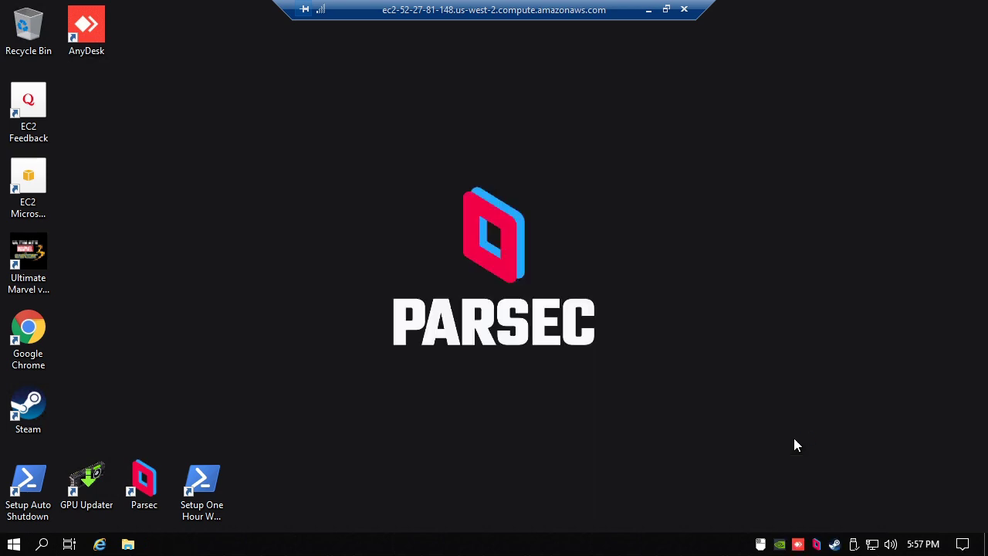
# Turn on Enable unattended access in AnyDesk's Security settings, skip the password prompt, and close AnyDesk
pyautogui.click(797, 546)
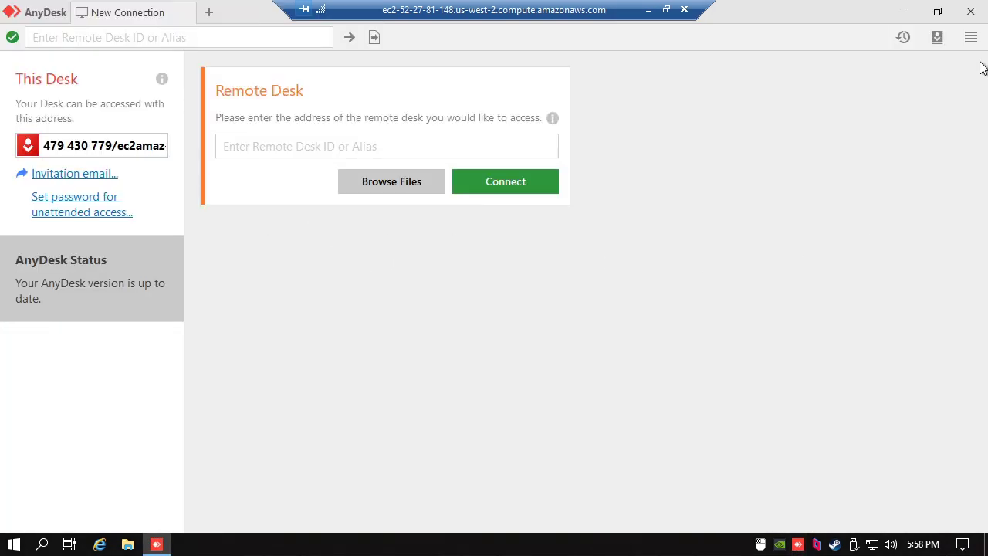
pyautogui.click(971, 38)
pyautogui.click(923, 68)
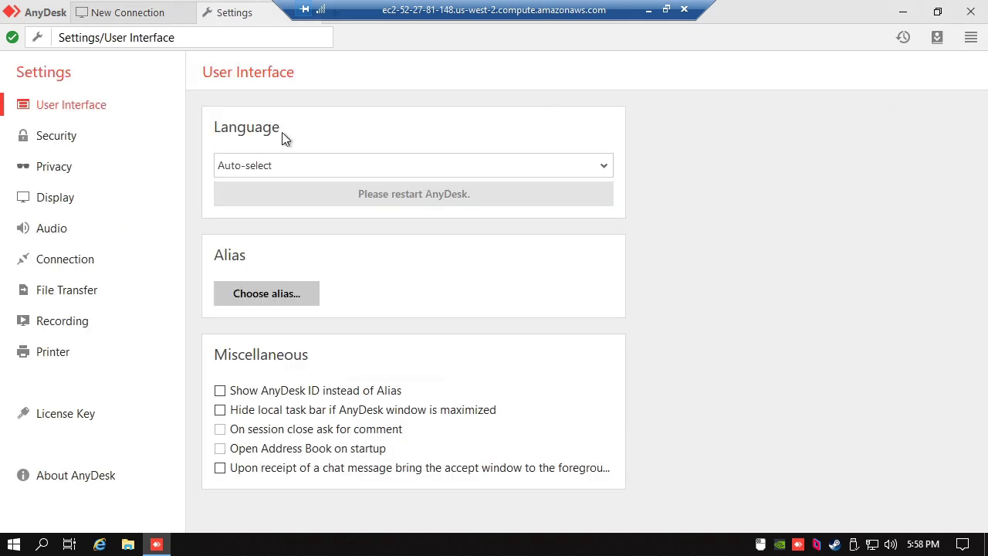
pyautogui.click(134, 152)
pyautogui.click(325, 295)
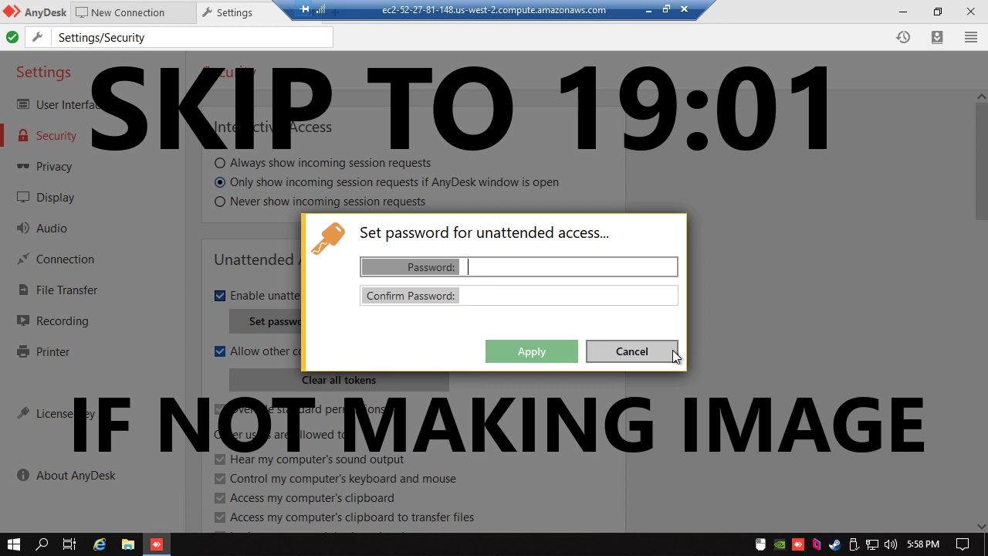
pyautogui.click(674, 351)
pyautogui.click(970, 12)
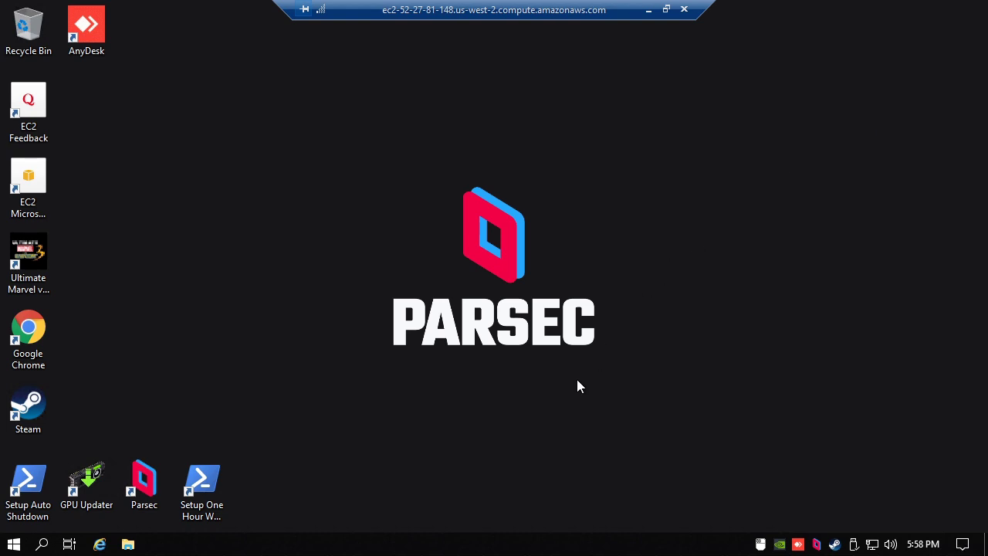
# Play Ultimate Marvel vs. Capcom 3 from the Steam library home and nudge its window right
pyautogui.click(835, 543)
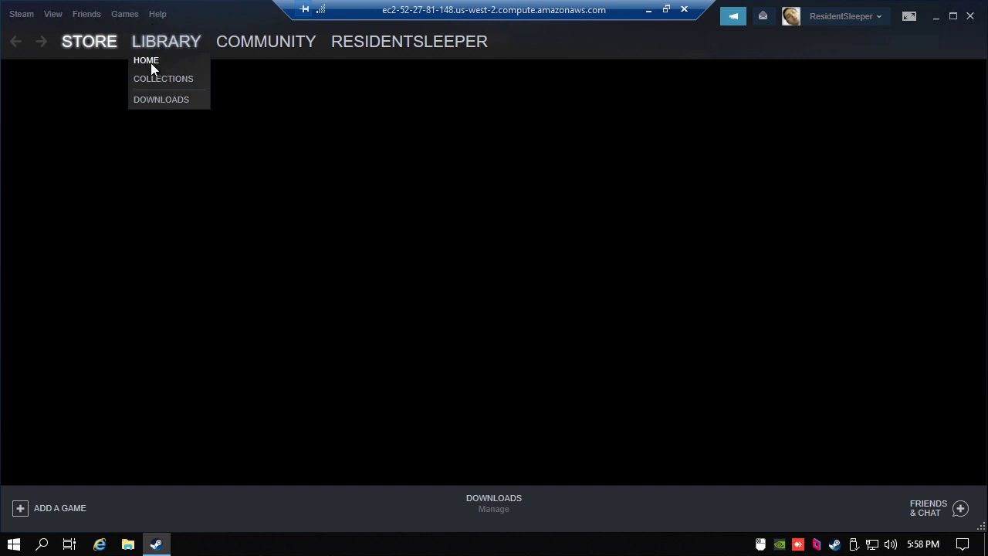
pyautogui.click(150, 62)
pyautogui.click(163, 194)
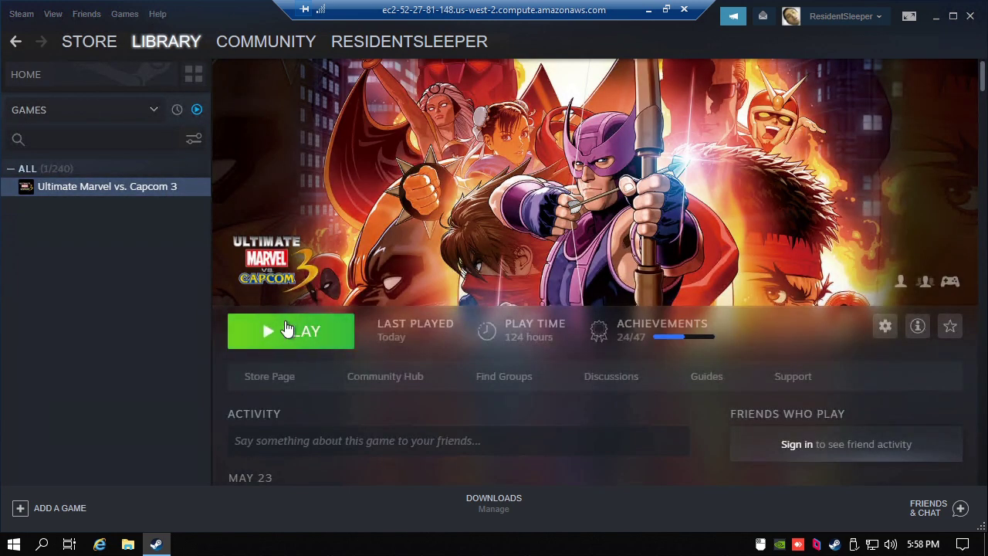
pyautogui.click(287, 328)
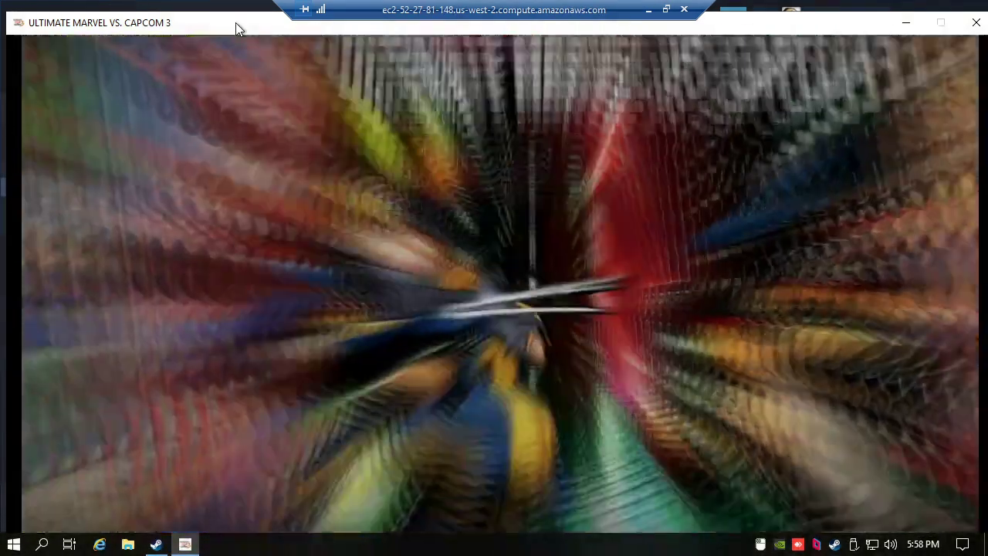
pyautogui.moveTo(236, 22)
pyautogui.mouseDown()
pyautogui.moveTo(256, 35)
pyautogui.moveTo(221, 32)
pyautogui.mouseUp()
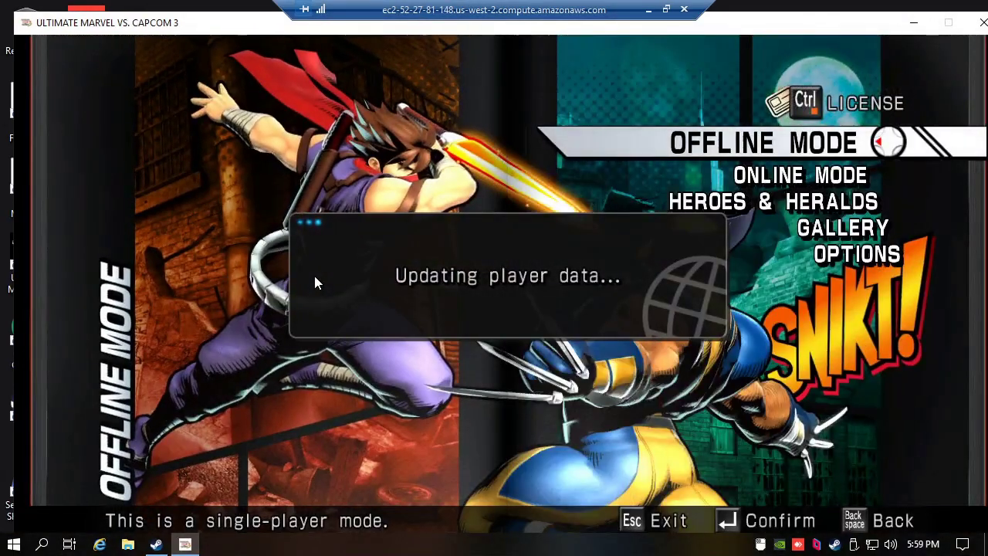
# Leave the game menu on Offline Mode and push the game window almost off the right edge
pyautogui.press('Down')
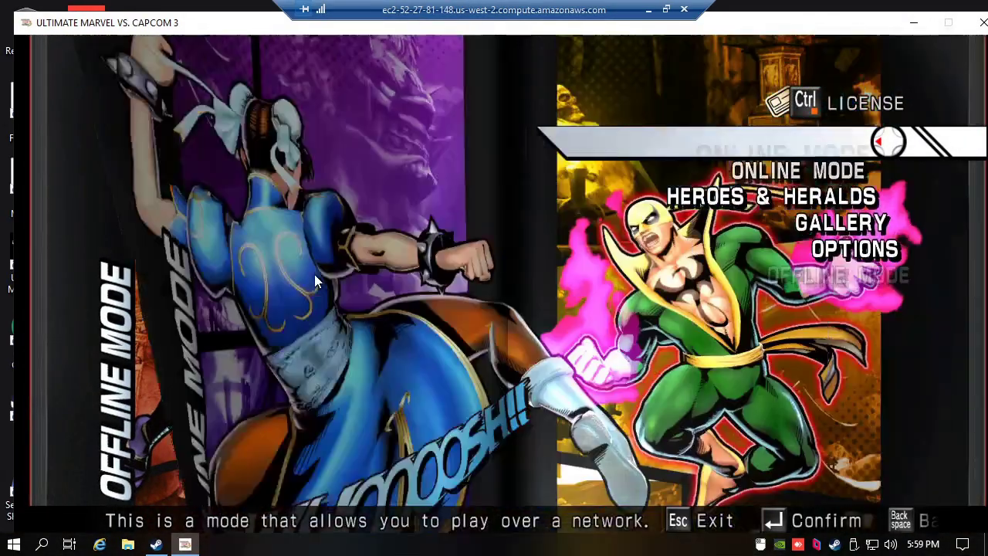
pyautogui.press('Up')
pyautogui.moveTo(137, 22); pyautogui.dragTo(863, 28)
pyautogui.moveTo(783, 36); pyautogui.dragTo(978, 49)
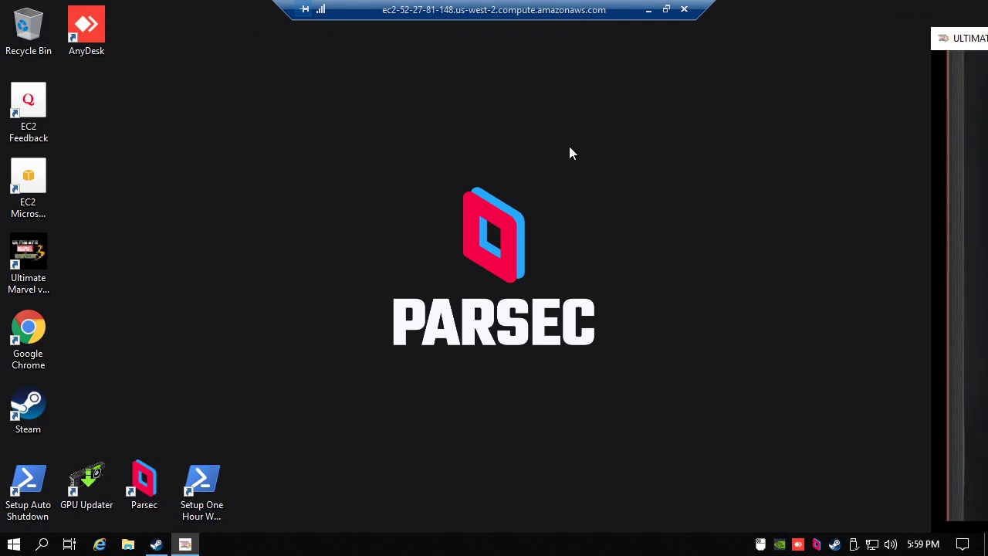
# Close the Steam library window and start disconnecting the Remote Desktop session
pyautogui.click(157, 544)
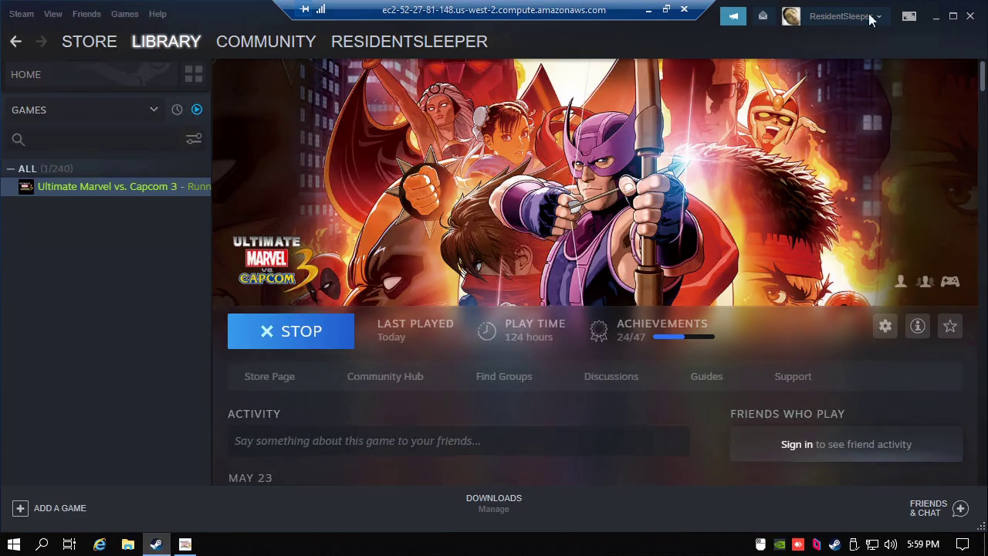
pyautogui.click(969, 17)
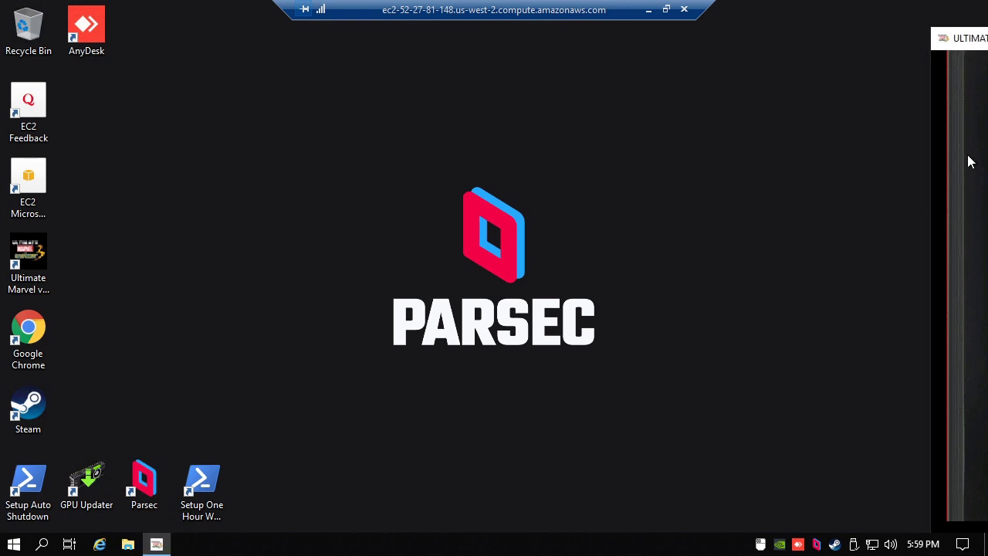
pyautogui.click(684, 10)
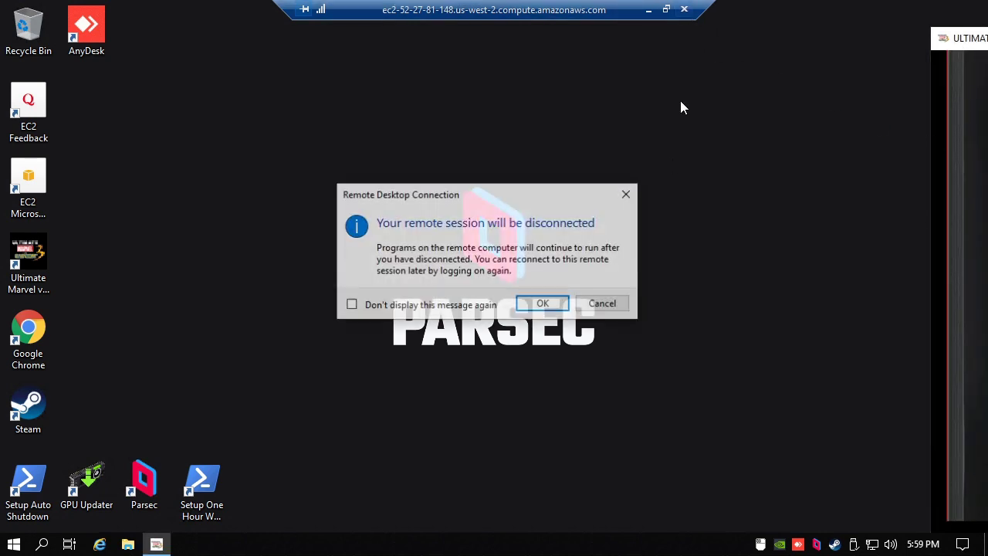
# Confirm the RDP disconnect, then reload Parsec and connect to EC2AMAZ-BICSFTB, bringing the game window into view
pyautogui.click(542, 305)
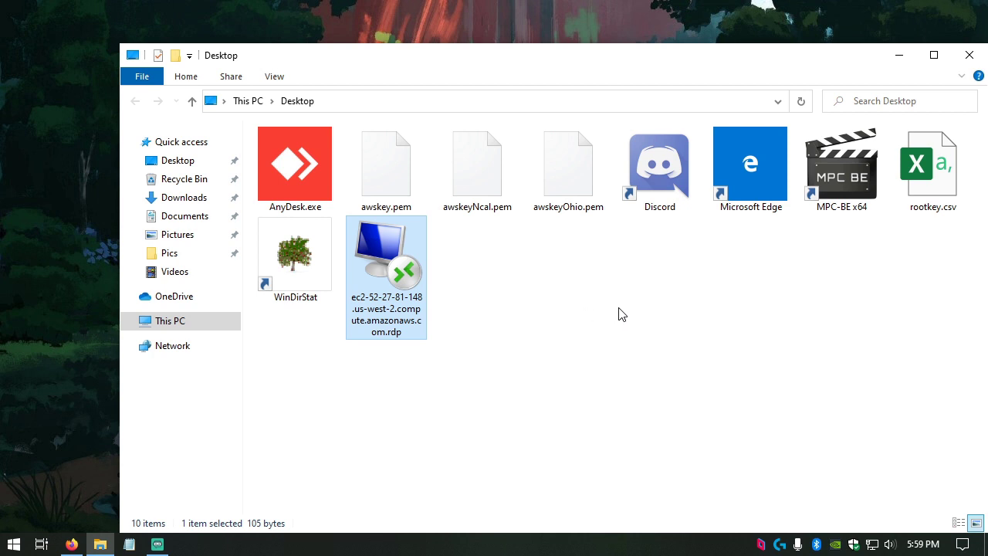
pyautogui.click(760, 544)
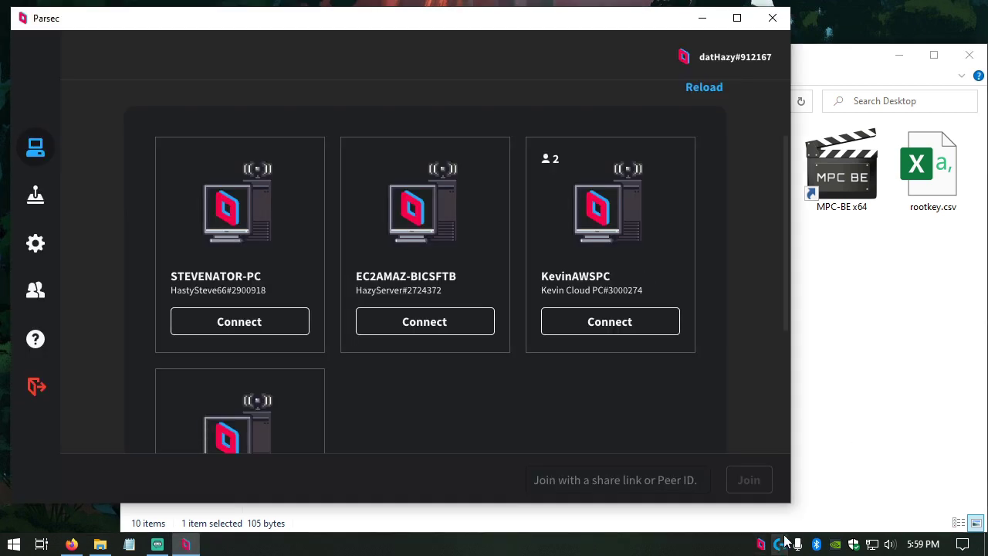
pyautogui.click(701, 86)
pyautogui.click(407, 323)
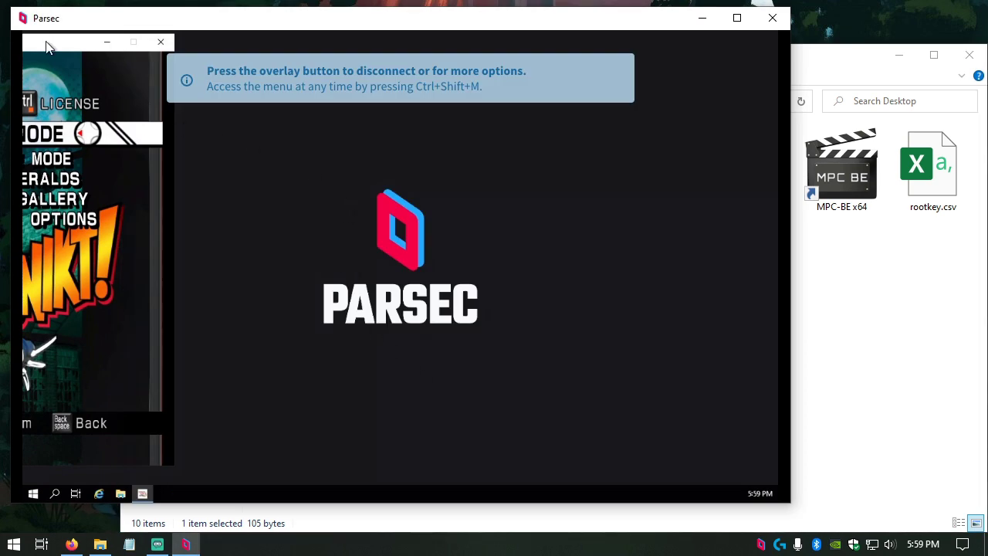
pyautogui.moveTo(44, 41); pyautogui.dragTo(647, 54)
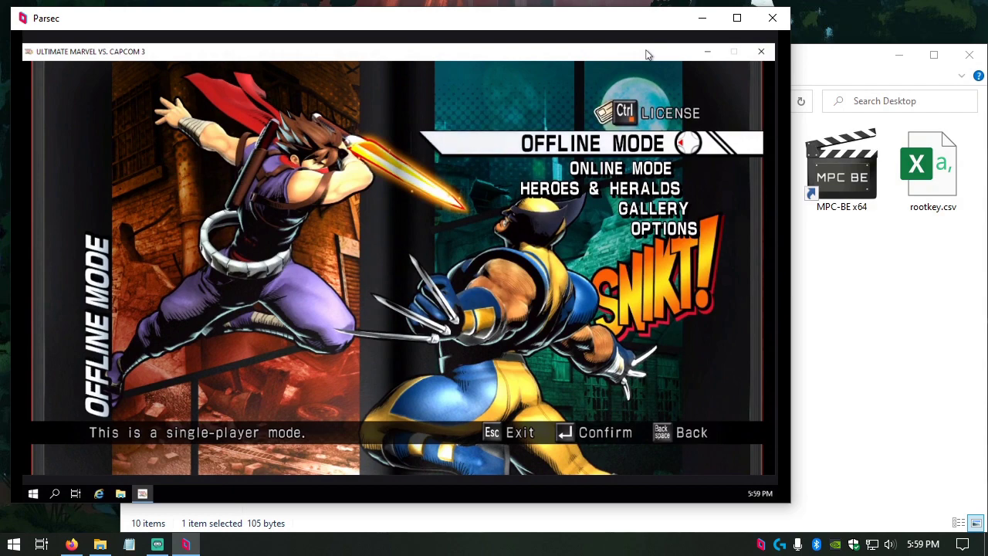
# Test the game menu in full-screen streaming, quit the game, and return to windowed view
pyautogui.hotkey('ctrl', 'shift', 'w')
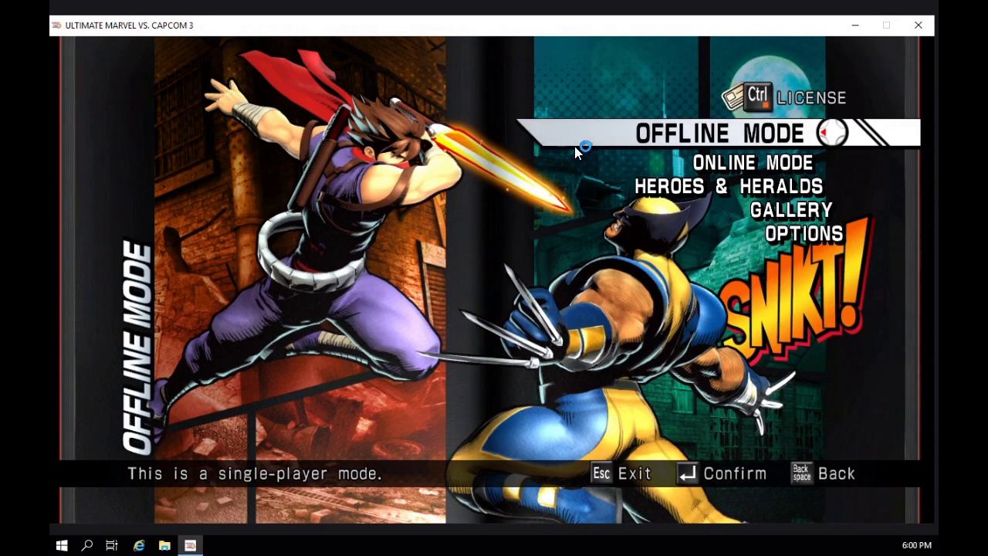
pyautogui.press('Down')
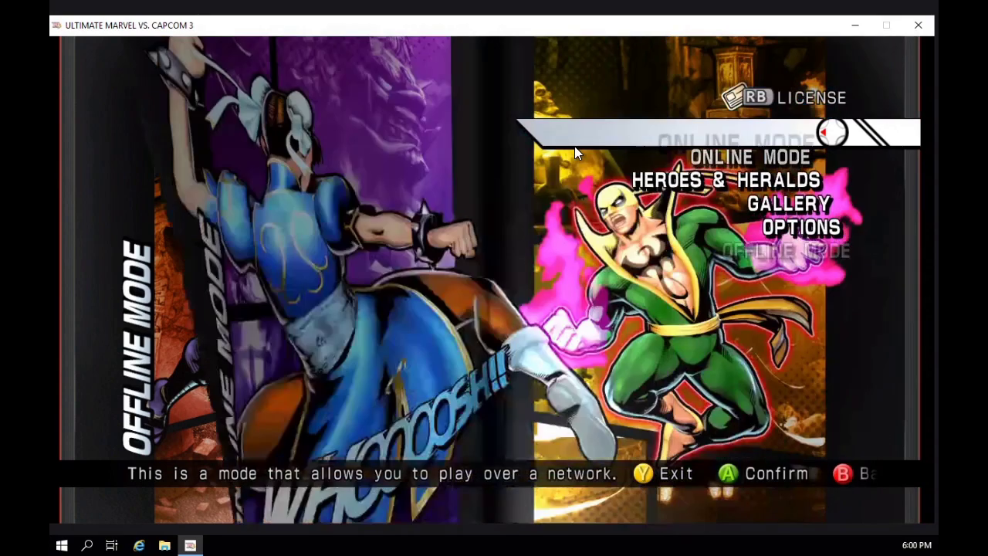
pyautogui.press('Up')
pyautogui.press('Up')
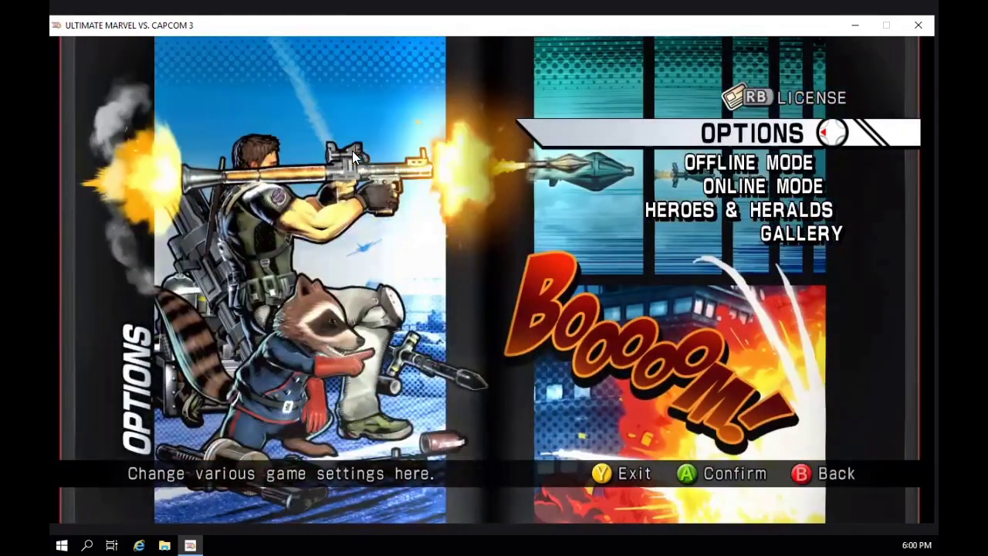
pyautogui.press('Down')
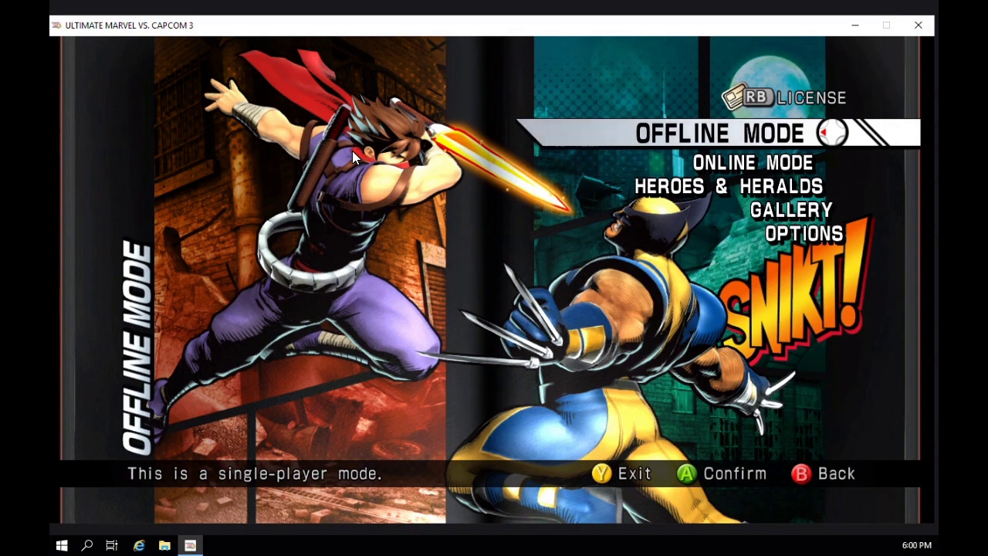
pyautogui.press('Escape')
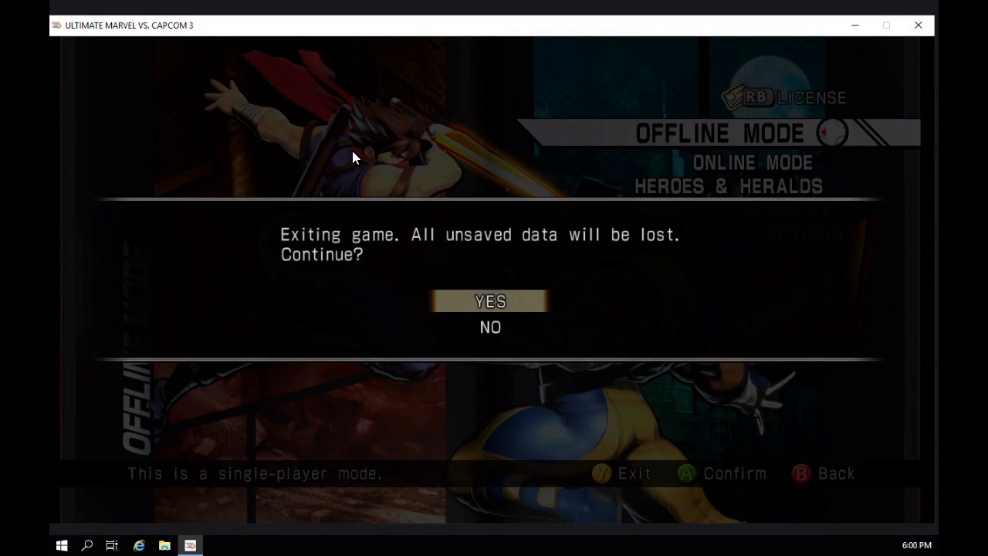
pyautogui.press('Return')
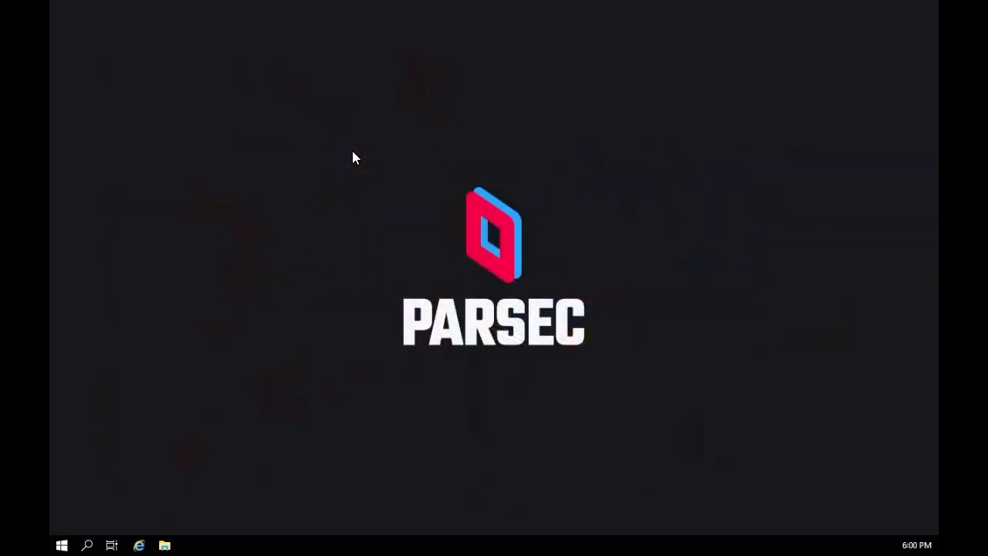
pyautogui.hotkey('ctrl', 'shift', 'w')
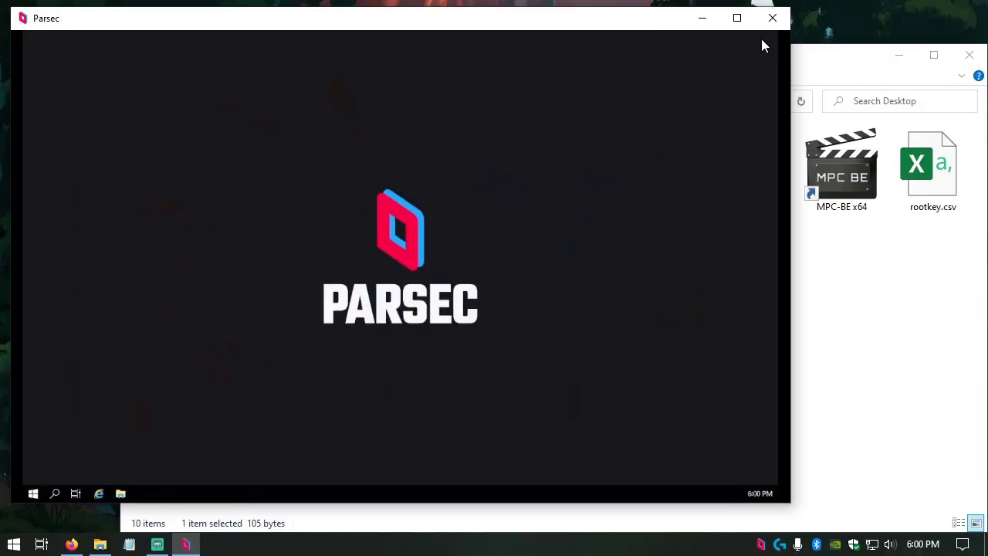
# Close Parsec and reconnect to the instance with the saved .rdp file, accepting the publisher and certificate warnings
pyautogui.click(772, 18)
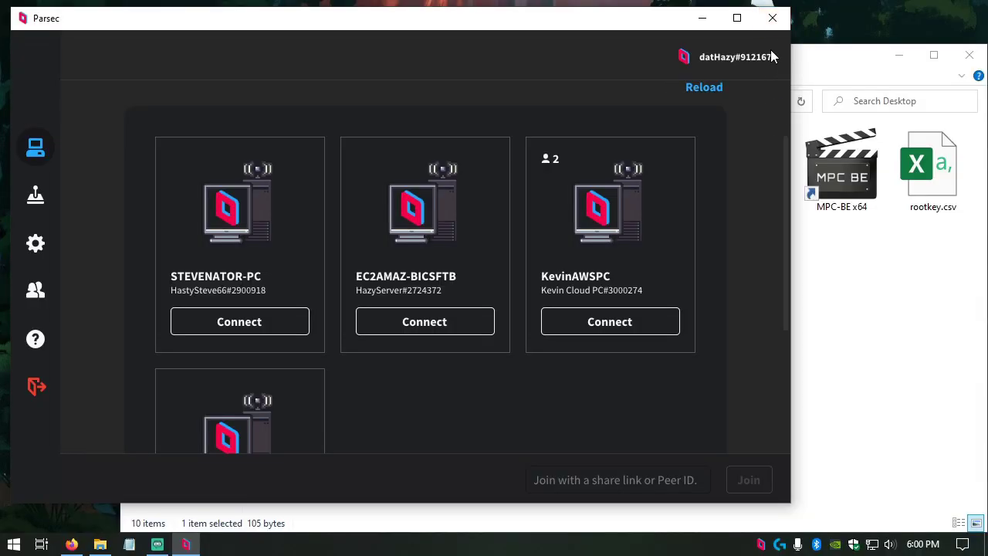
pyautogui.click(764, 18)
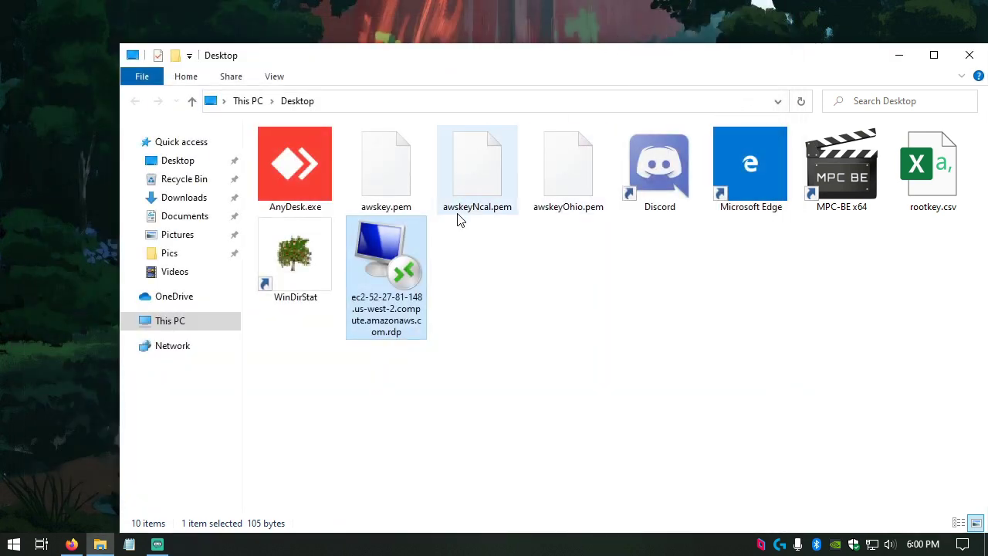
pyautogui.doubleClick(394, 259)
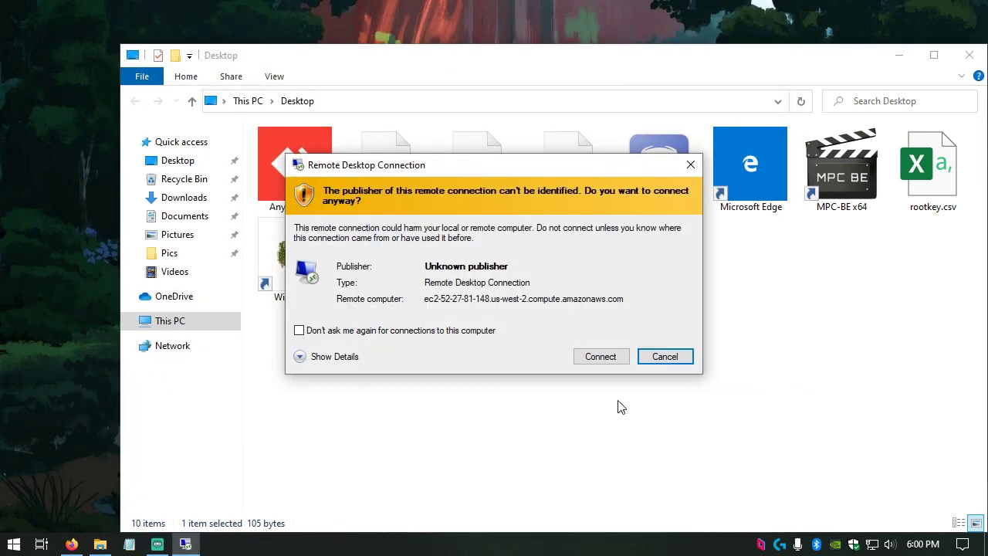
pyautogui.click(600, 356)
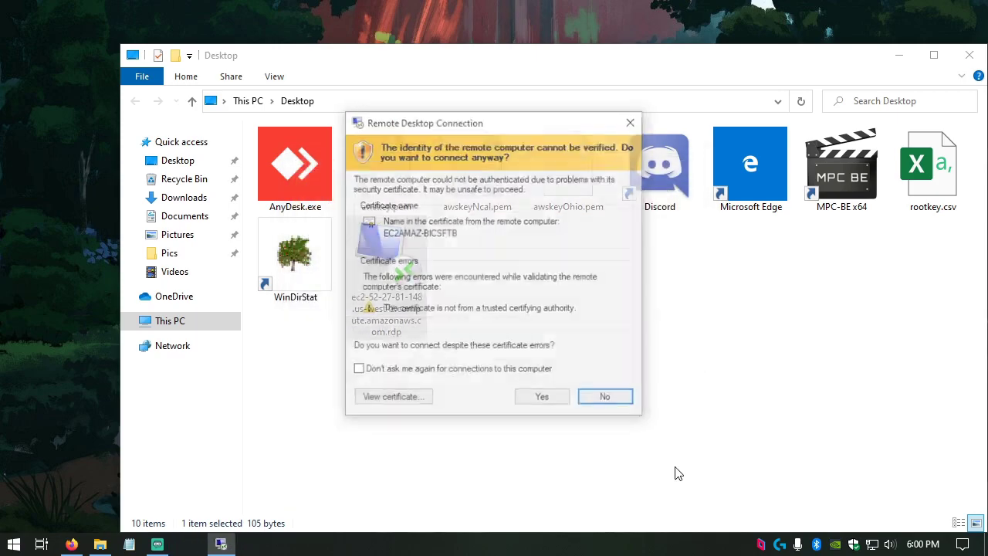
pyautogui.click(546, 400)
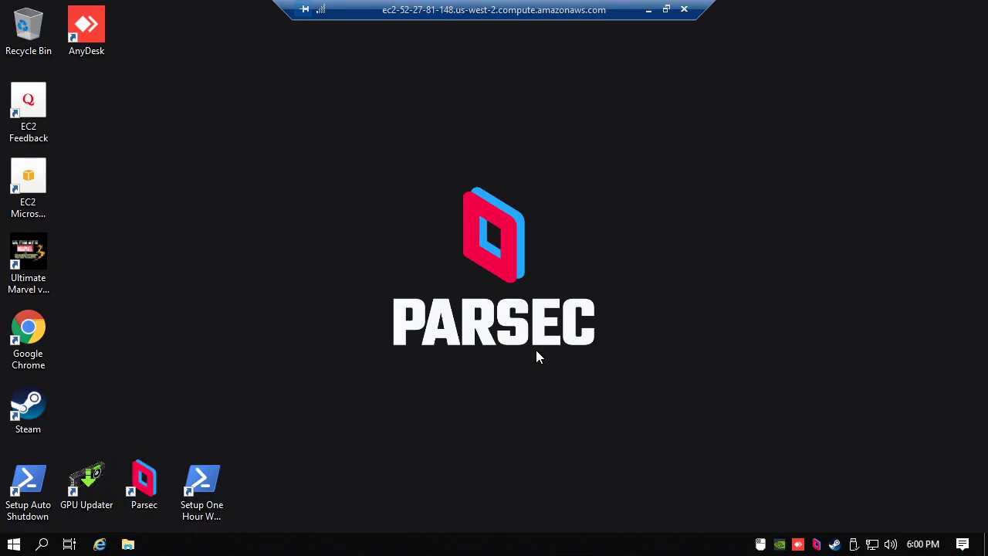
# Quit AnyDesk from the tray and confirm in Task Manager that no other apps are running
pyautogui.rightClick(802, 545)
pyautogui.click(773, 531)
pyautogui.rightClick(600, 553)
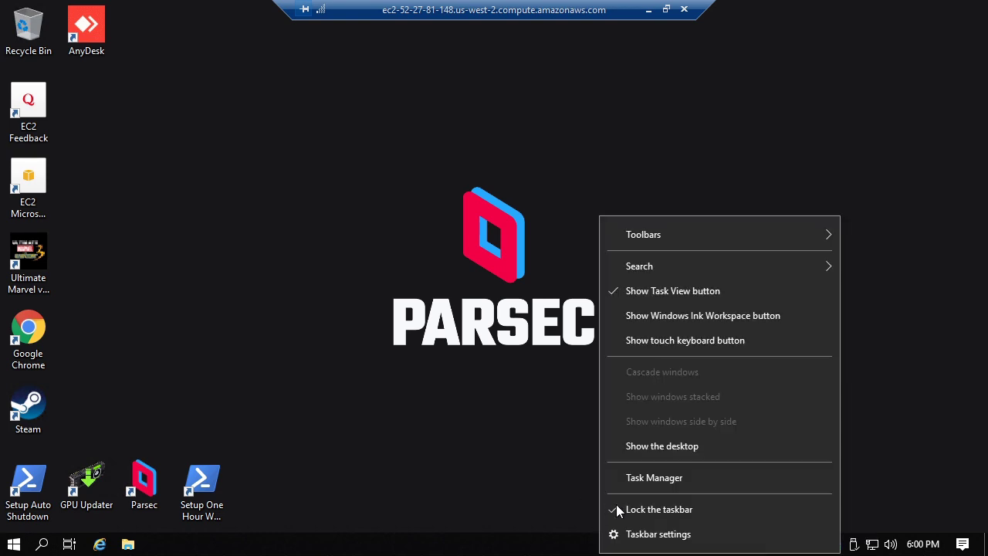
pyautogui.click(666, 476)
pyautogui.click(44, 287)
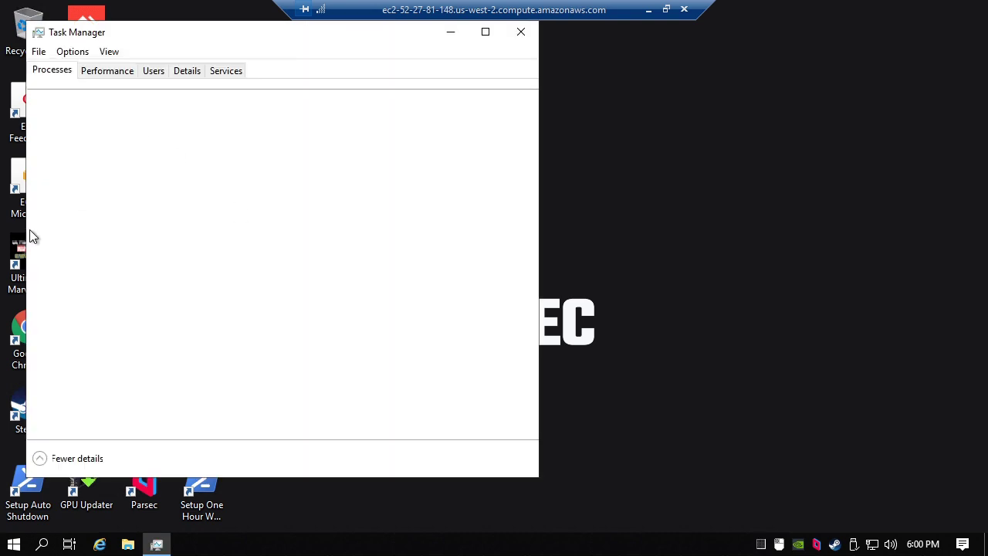
pyautogui.click(519, 32)
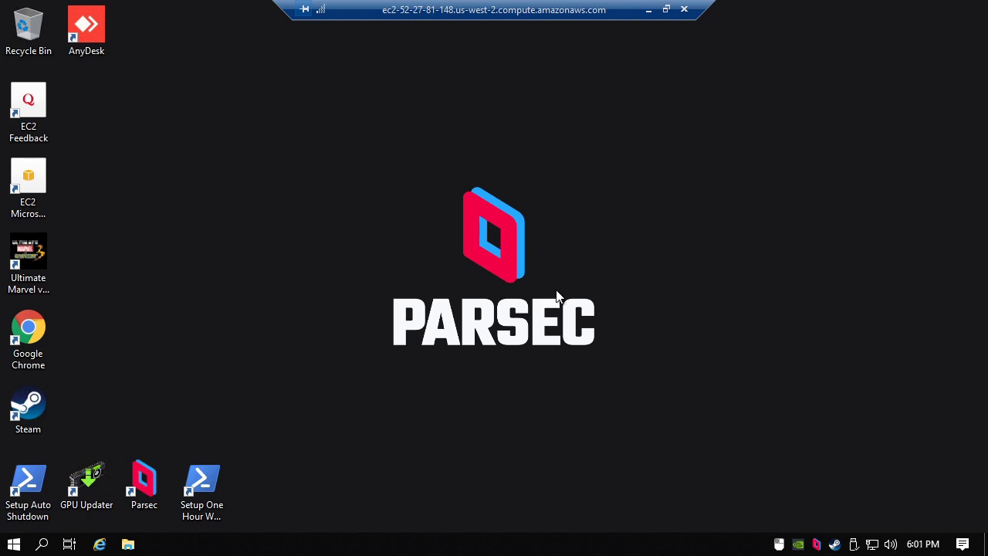
# Open %programdata%\AnyDesk with Run, delete service.conf, and close File Explorer
pyautogui.press('super+r')
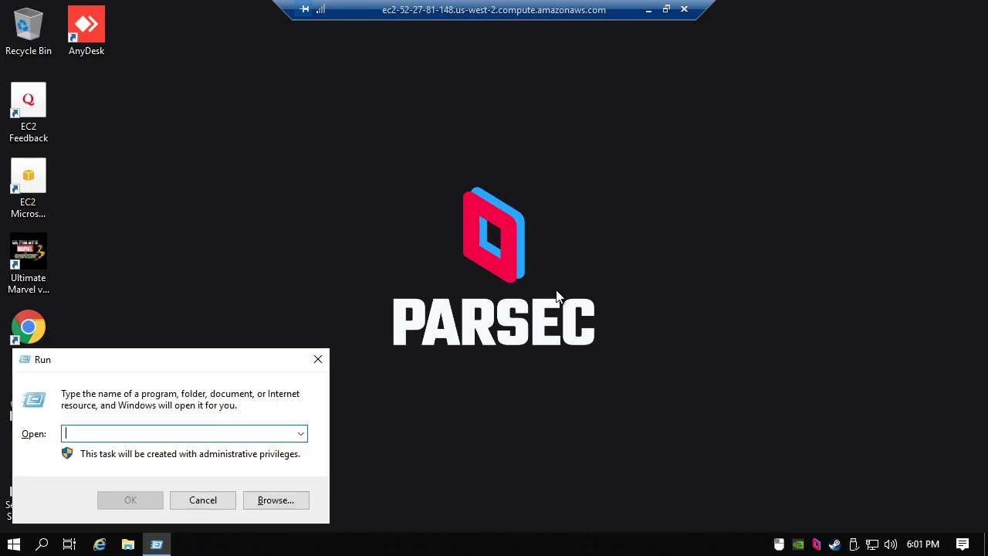
pyautogui.write('%program')
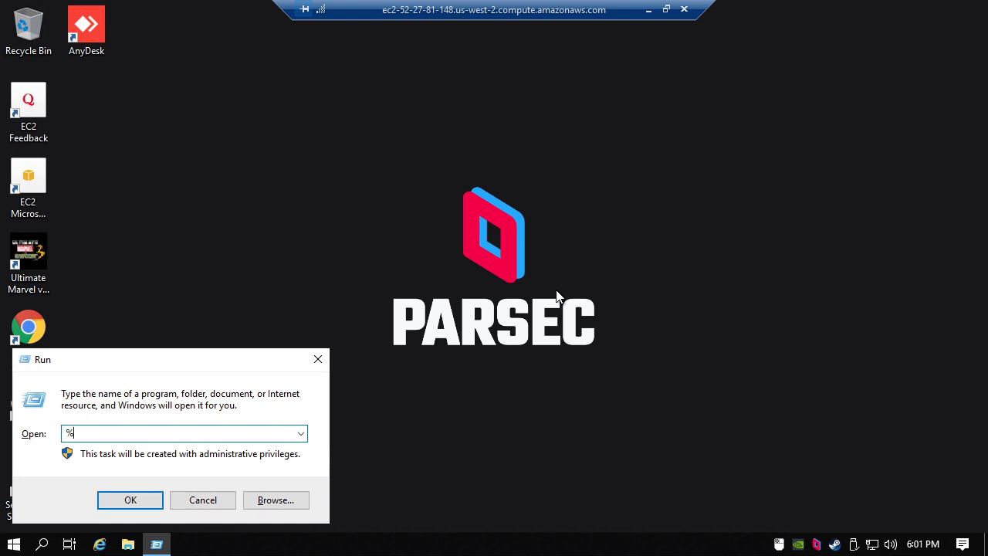
pyautogui.write('data%')
pyautogui.press('Return')
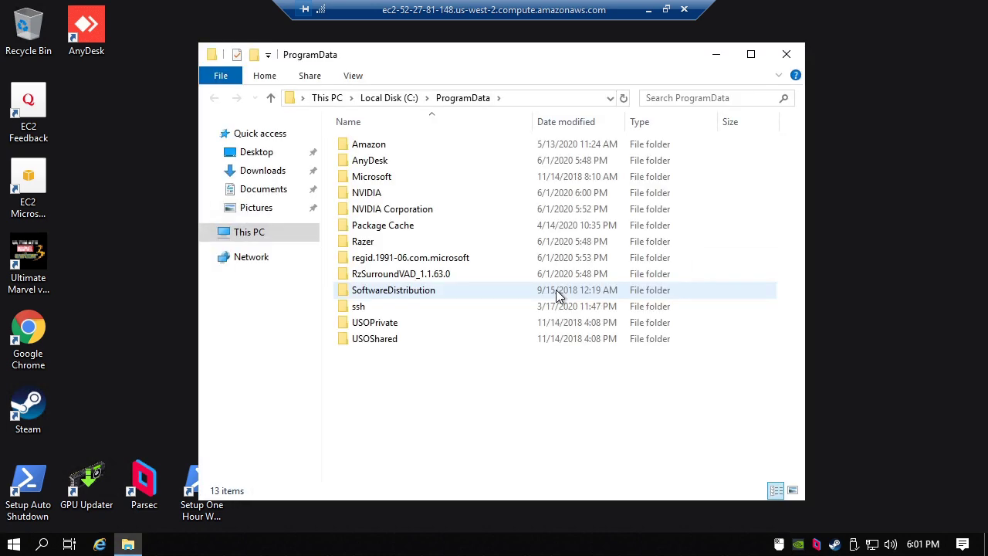
pyautogui.doubleClick(408, 163)
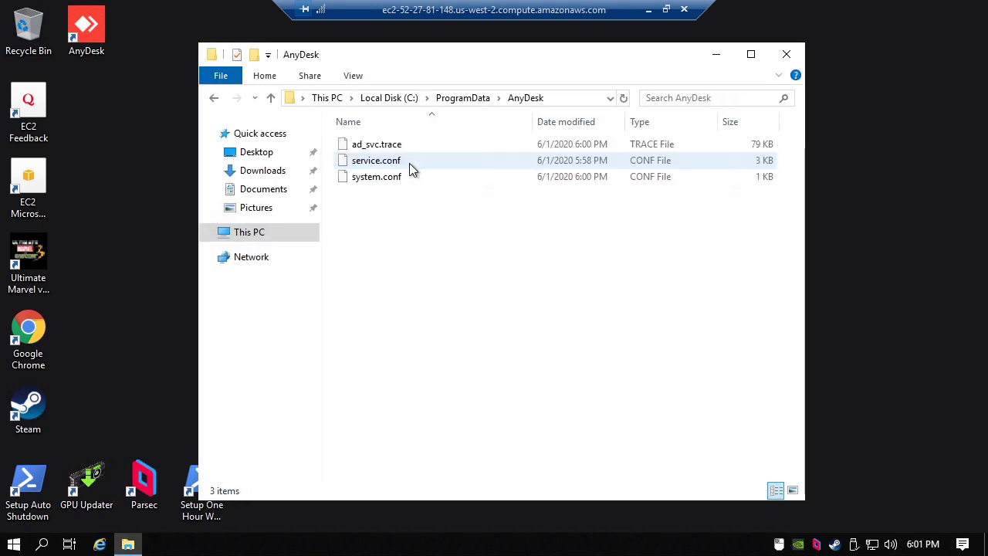
pyautogui.click(409, 163)
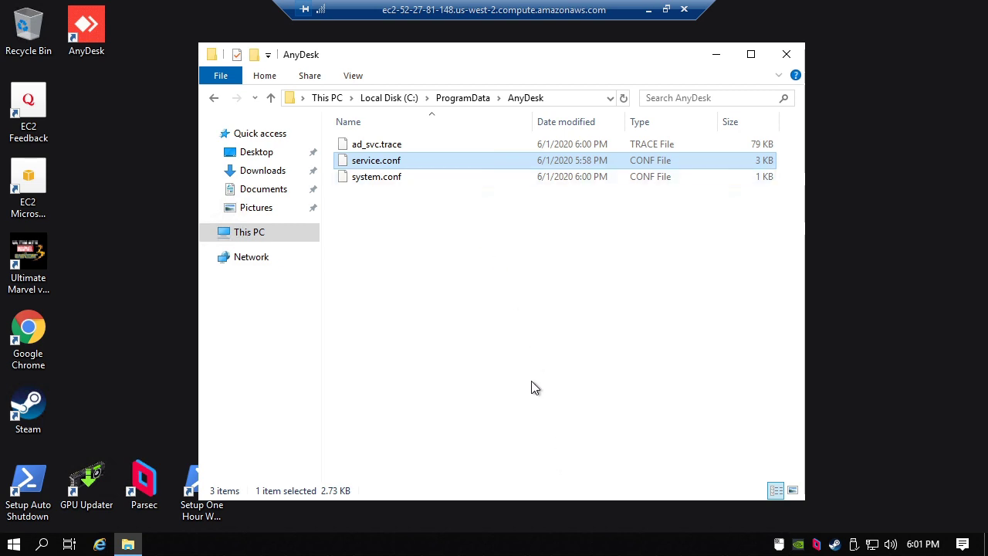
pyautogui.rightClick(389, 163)
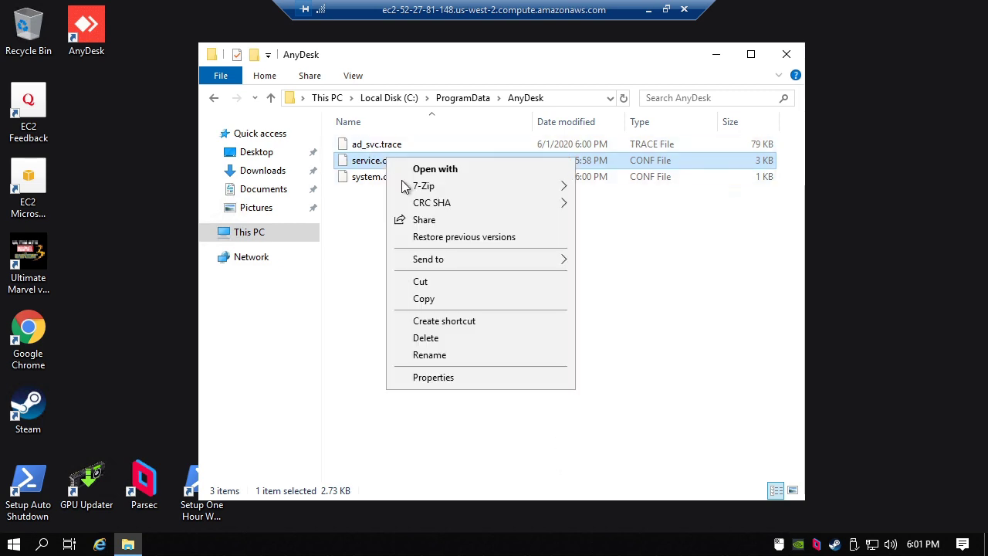
pyautogui.click(419, 338)
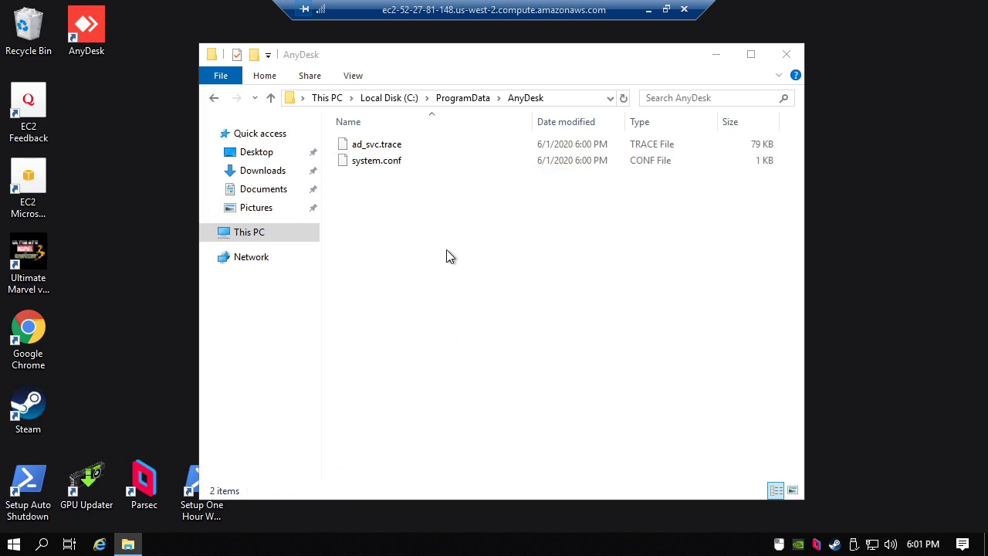
pyautogui.click(786, 54)
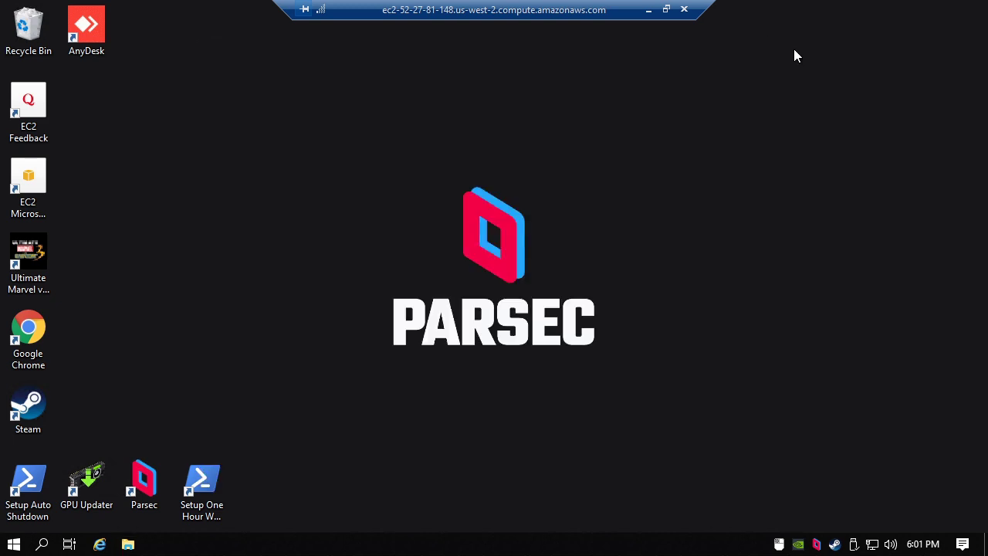
# In Ec2LaunchSettings keep a Random administrator password and confirm Shutdown with Sysprep
pyautogui.click(14, 544)
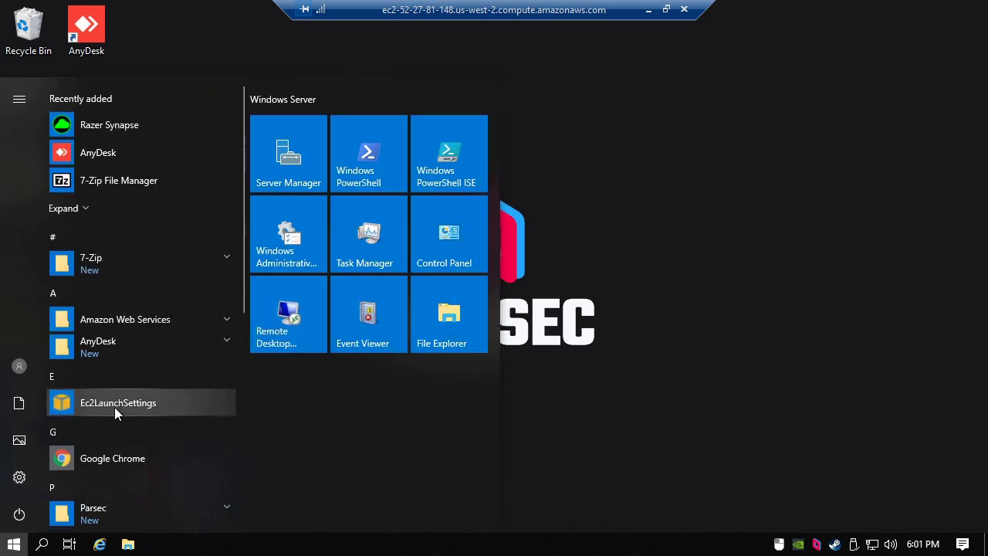
pyautogui.click(101, 405)
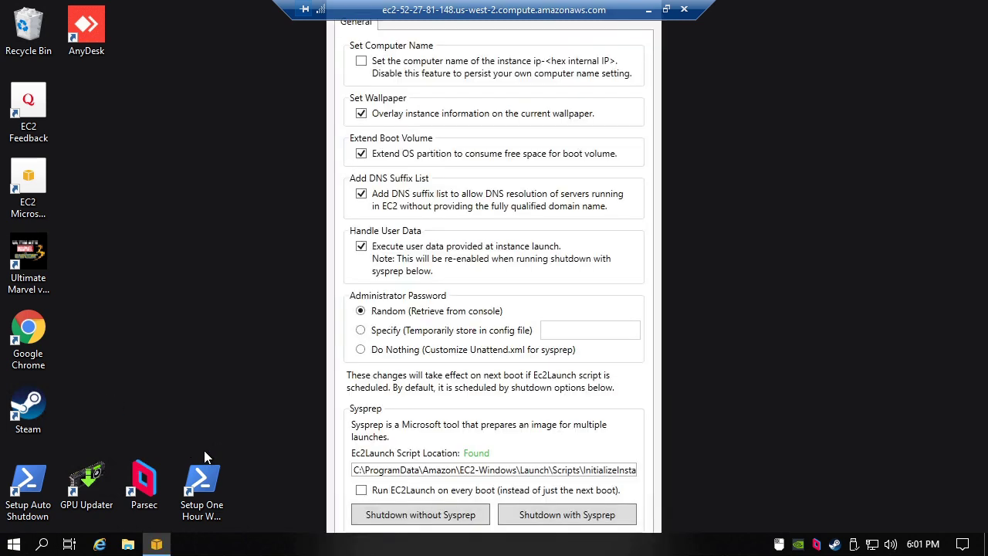
pyautogui.click(374, 354)
pyautogui.click(374, 310)
pyautogui.click(572, 516)
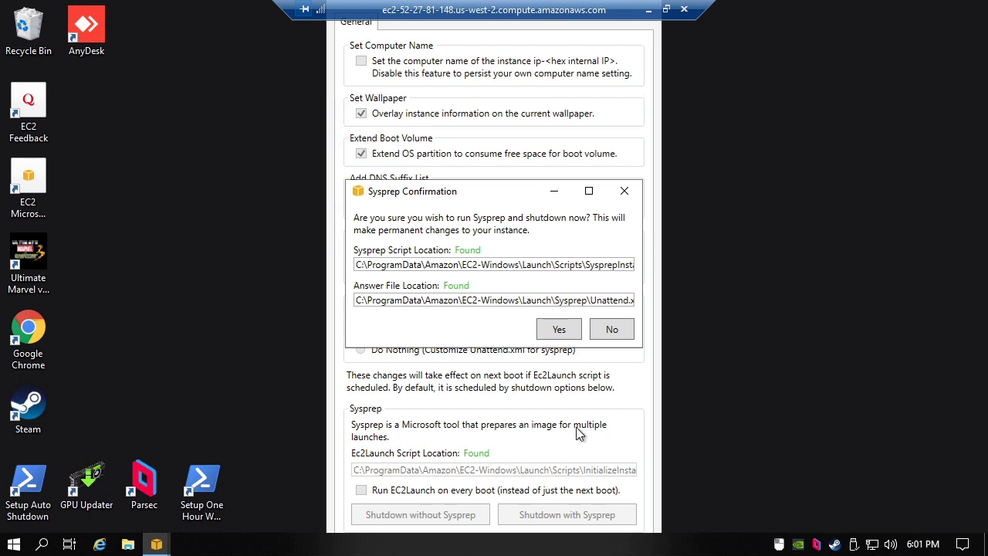
pyautogui.click(557, 332)
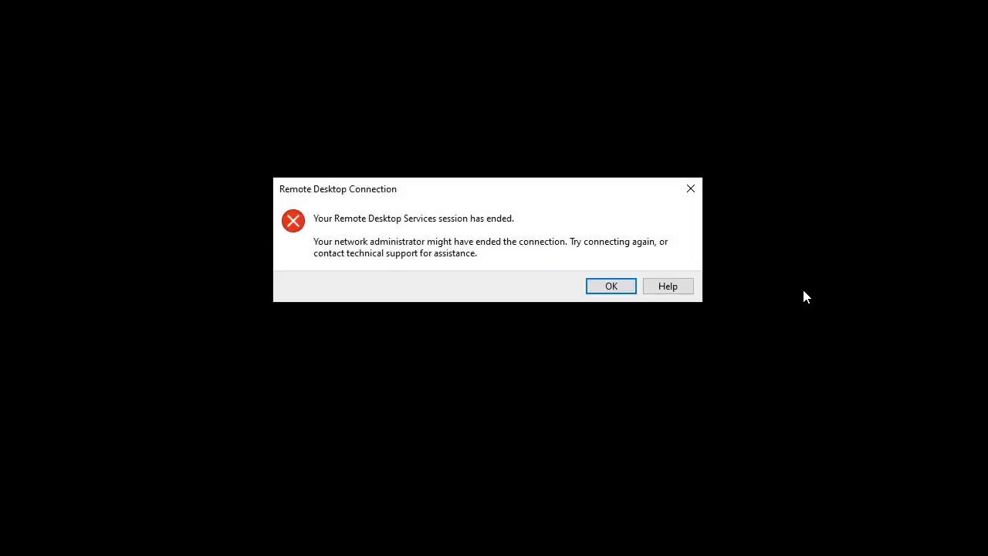
# Dismiss the Remote Desktop session-ended notice
pyautogui.click(611, 286)
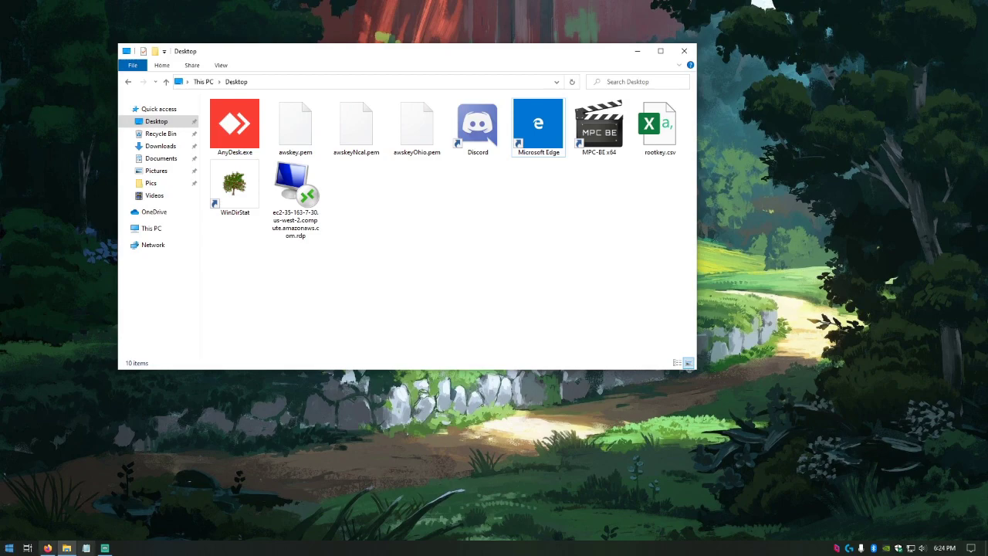
# Change the local display resolution from 1920 × 1080 to 1280 × 720 in System > Display
pyautogui.click(9, 547)
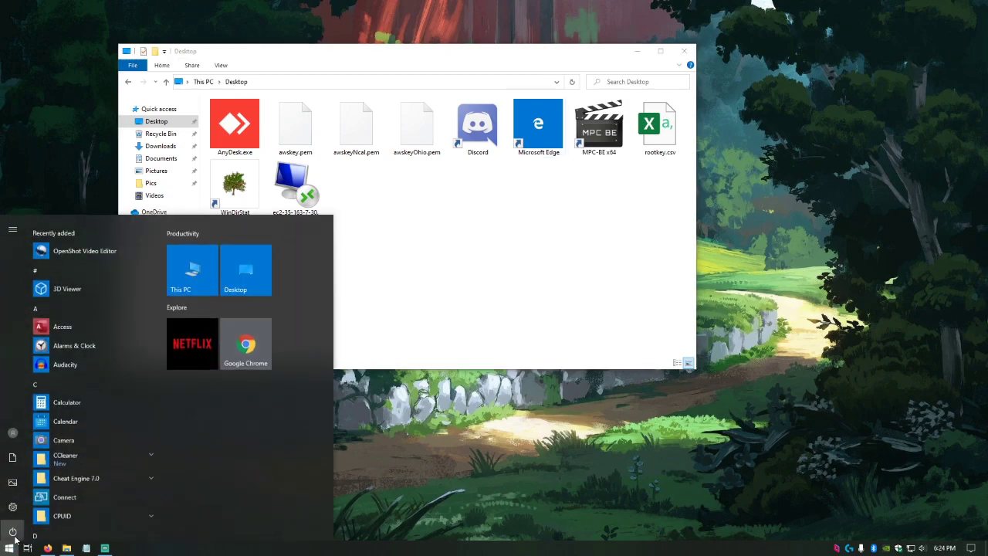
pyautogui.click(13, 506)
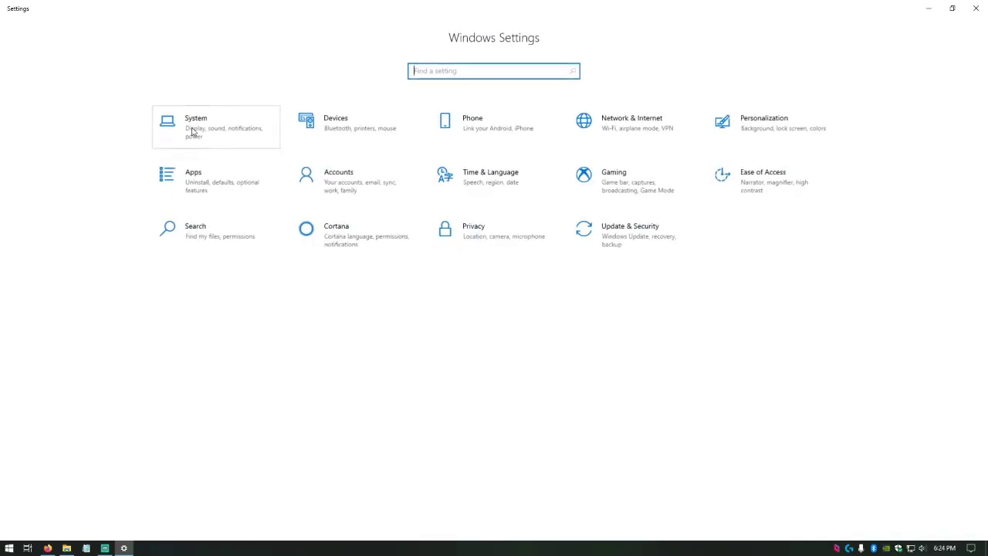
pyautogui.click(192, 131)
pyautogui.click(267, 327)
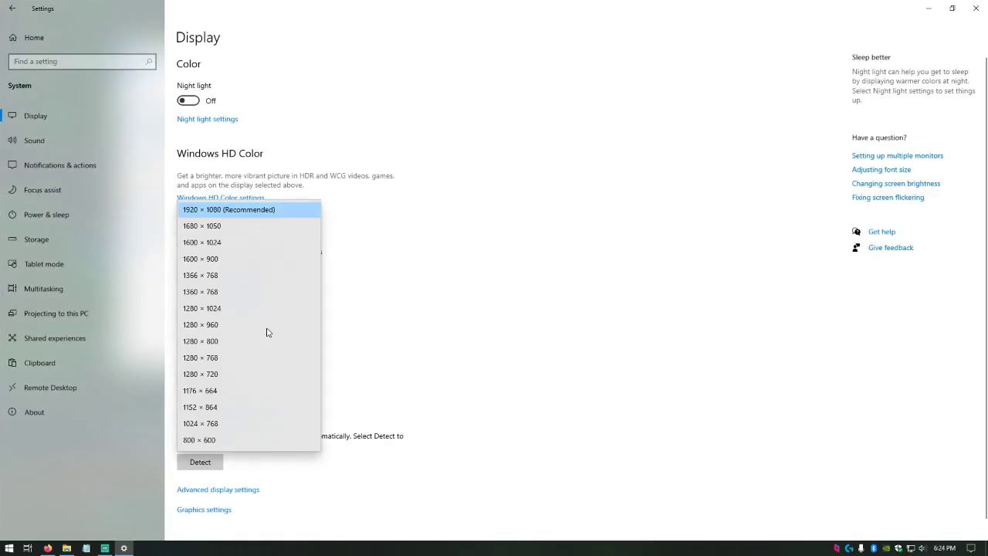
pyautogui.click(229, 375)
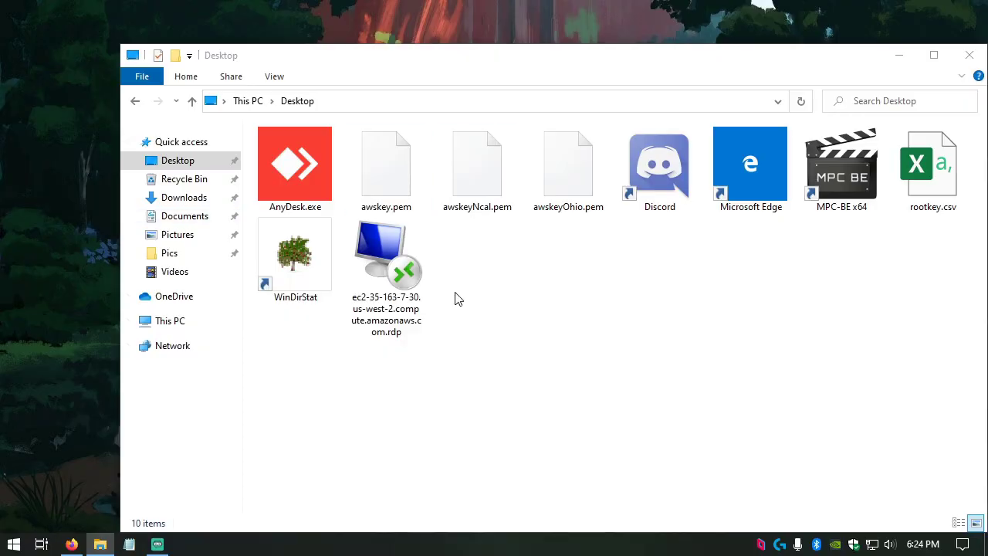
# Open the new instance's .rdp file, paste the Administrator password with Remember me ticked, and trust the certificate
pyautogui.click(400, 272)
pyautogui.doubleClick(400, 272)
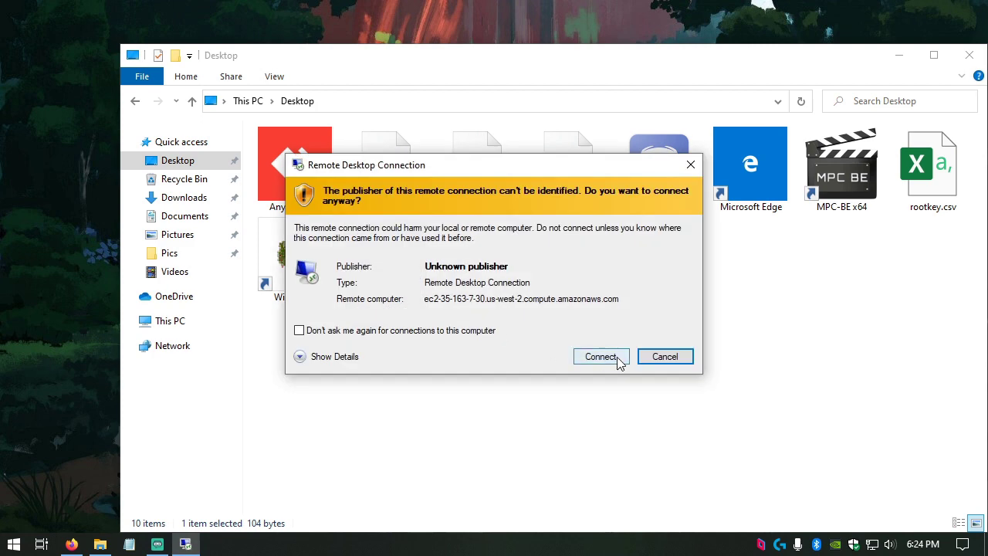
pyautogui.click(617, 359)
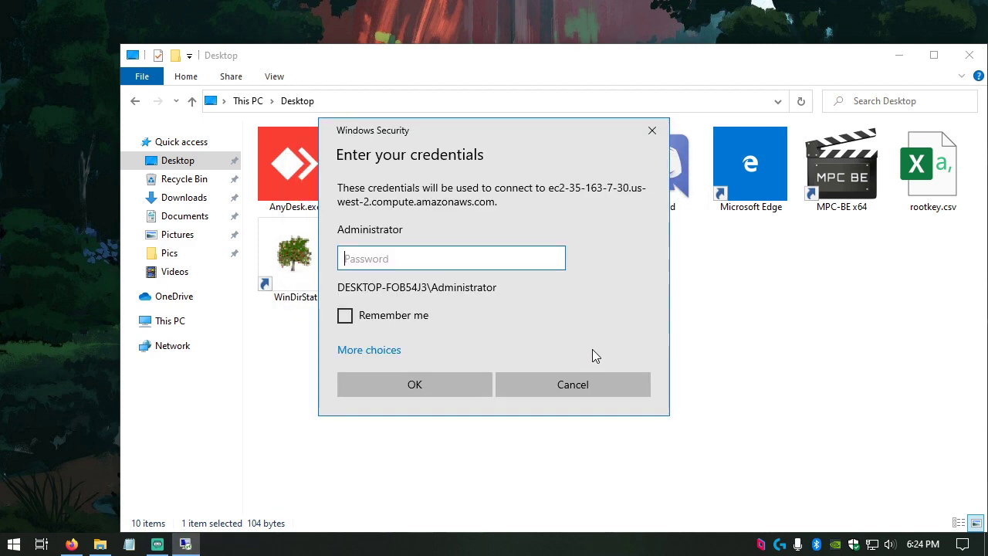
pyautogui.hotkey('ctrl', 'v')
pyautogui.click(346, 315)
pyautogui.click(431, 392)
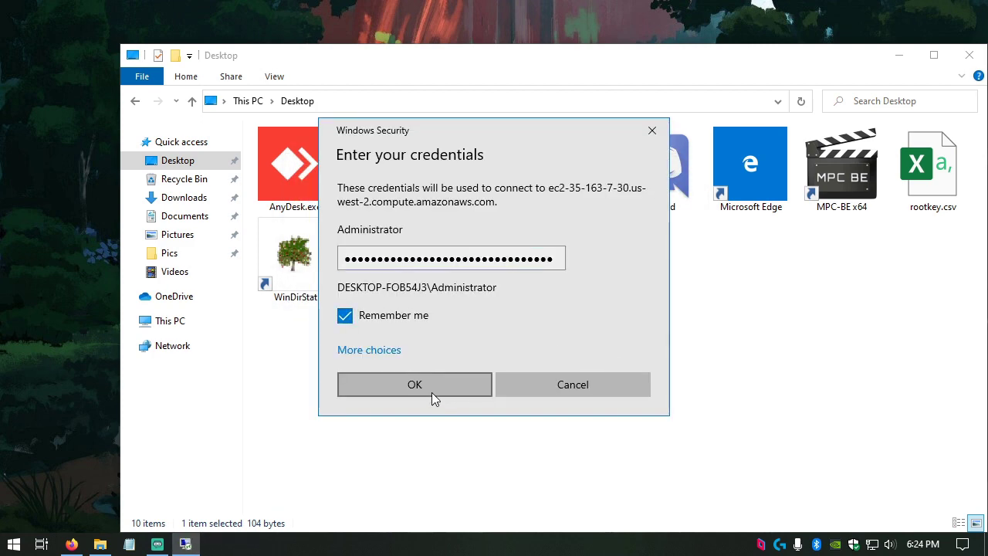
pyautogui.click(562, 399)
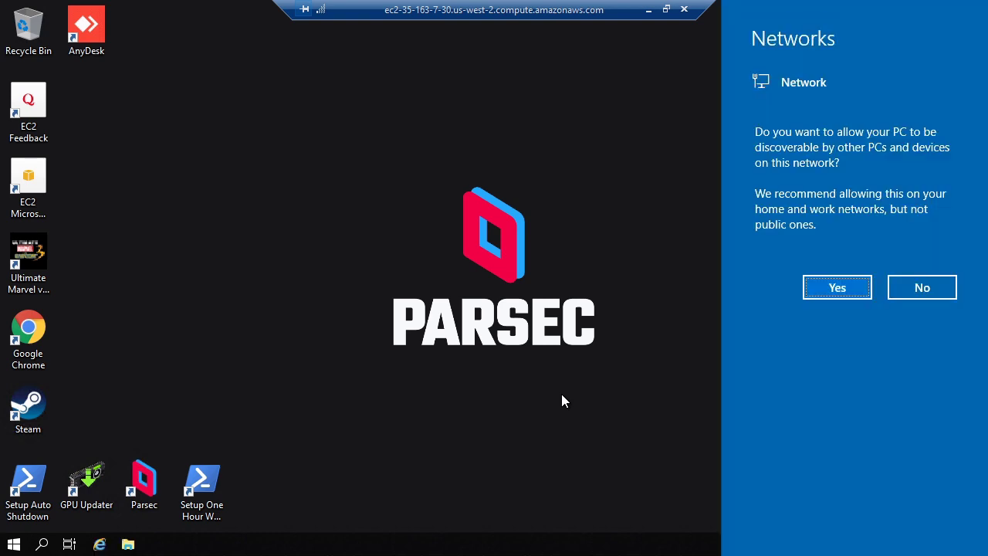
# Make the instance discoverable, run the GPU updater, check NVIDIA settings, then start Parsec from the tray
pyautogui.click(838, 287)
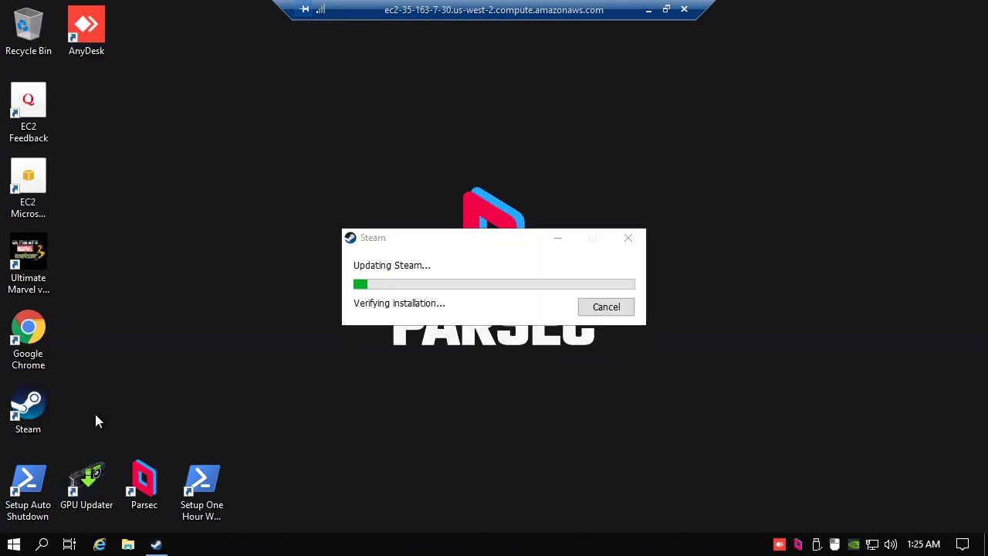
pyautogui.doubleClick(98, 483)
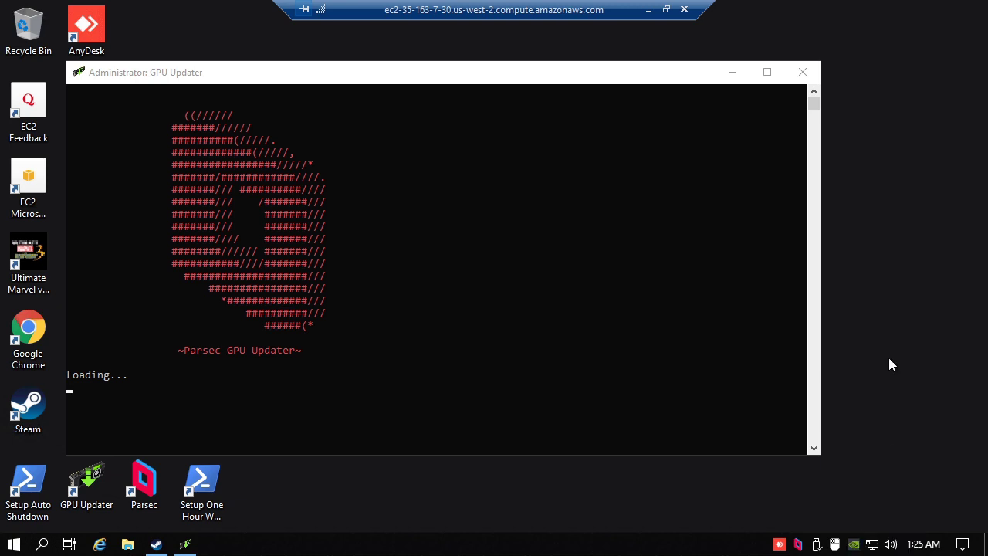
pyautogui.doubleClick(854, 544)
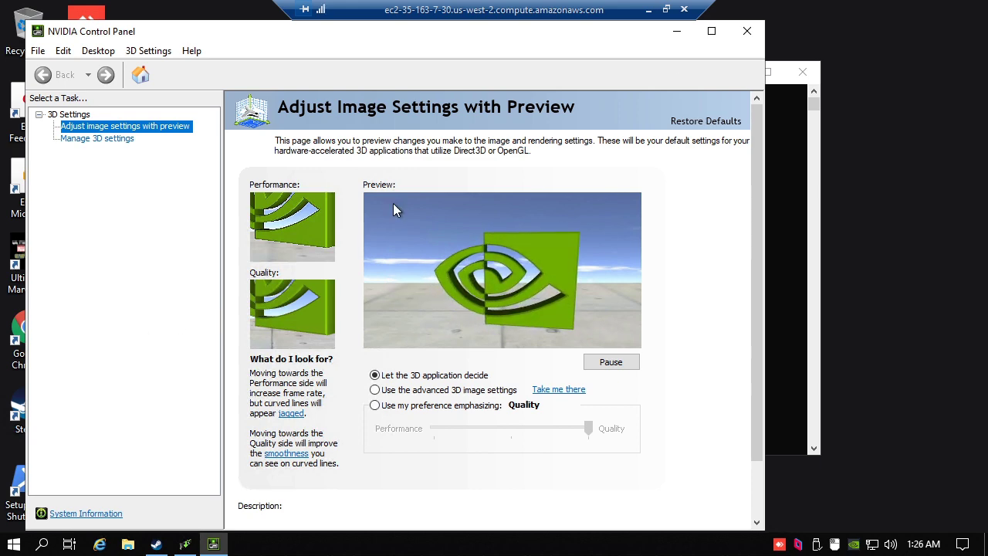
pyautogui.click(763, 33)
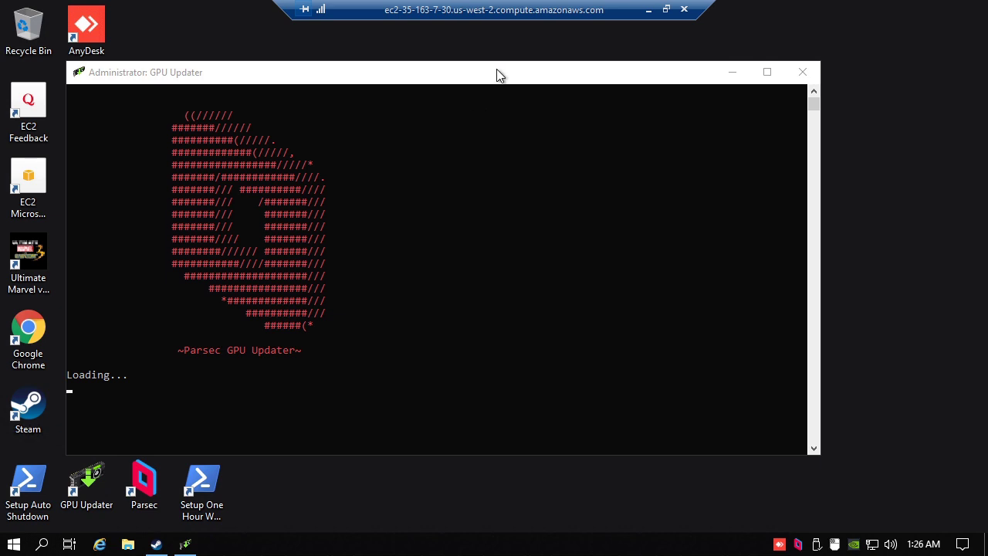
pyautogui.click(798, 544)
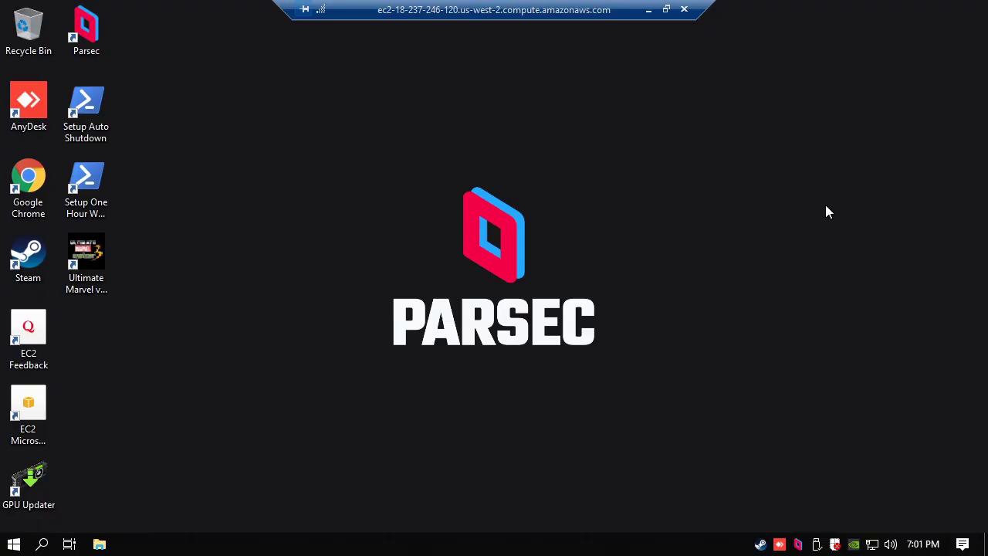
# Enable AnyDesk unattended access on the instance, set and confirm its password, apply it, and close AnyDesk
pyautogui.click(779, 544)
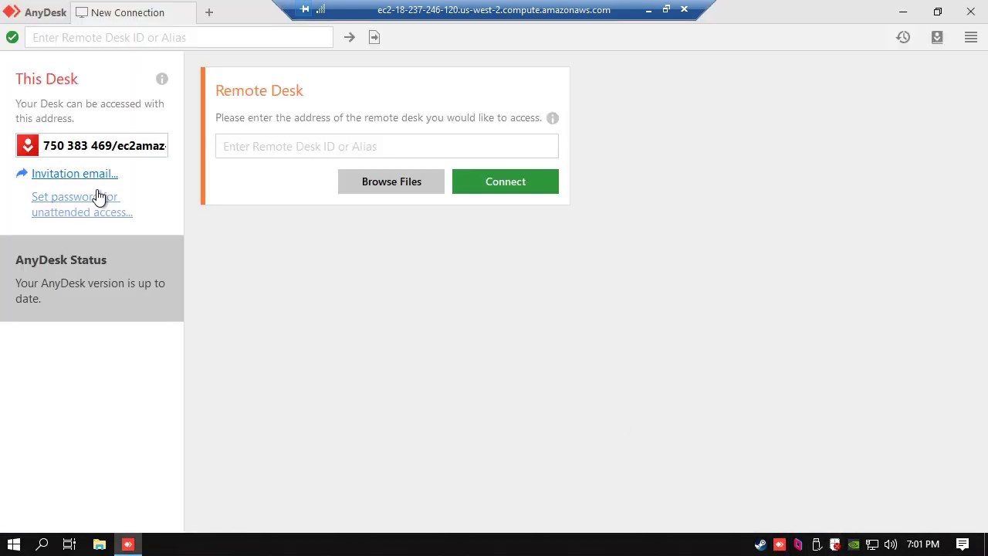
pyautogui.rightClick(112, 139)
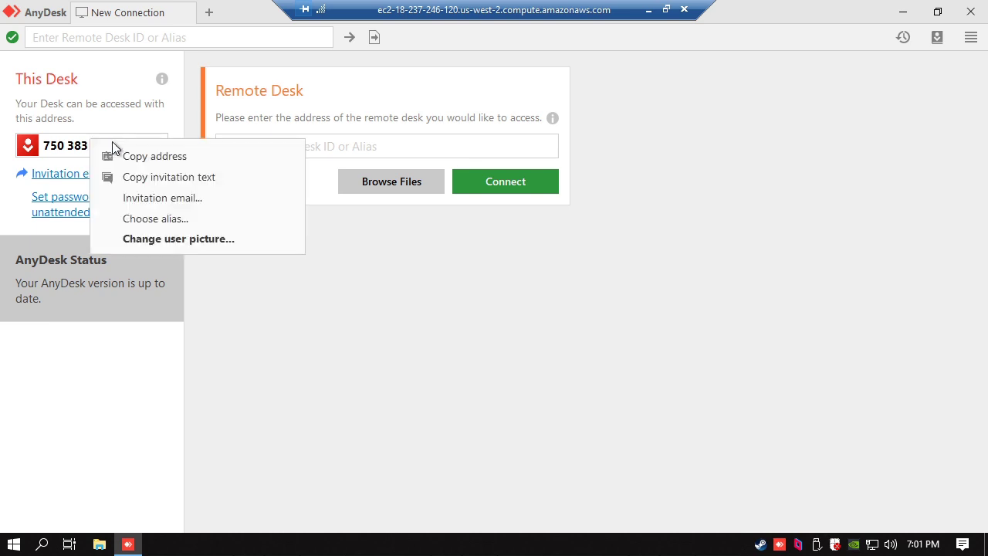
pyautogui.click(135, 154)
pyautogui.click(87, 210)
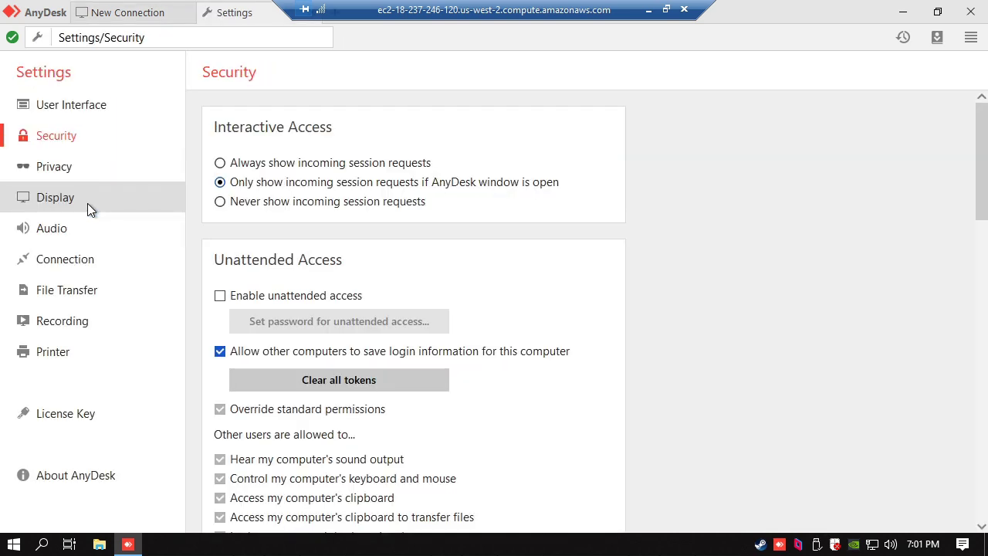
pyautogui.click(262, 296)
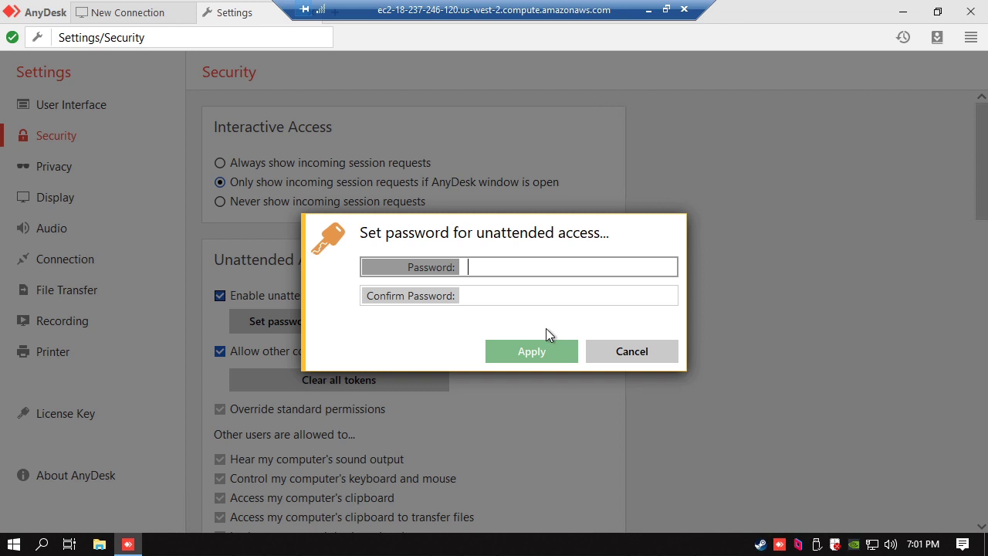
pyautogui.write('•••••••')
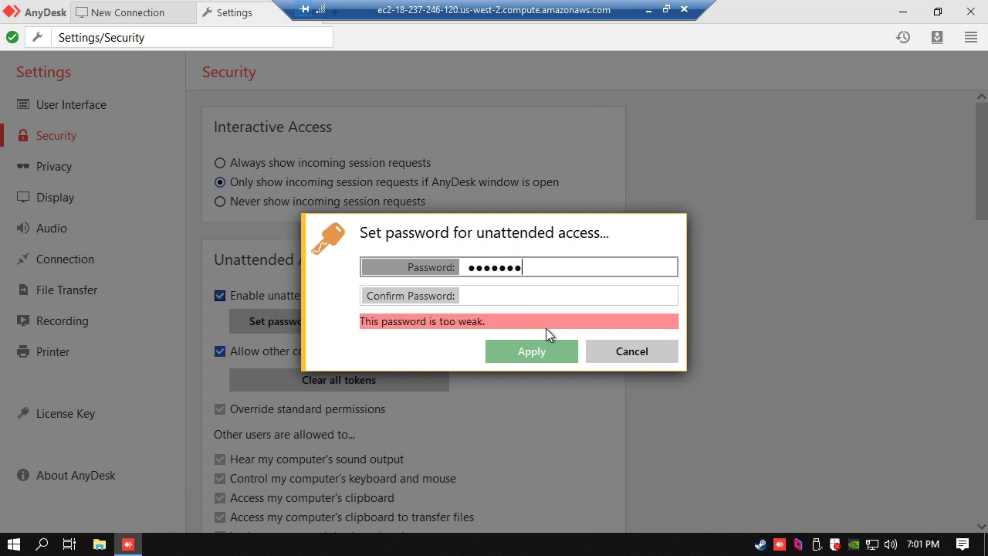
pyautogui.write('••••')
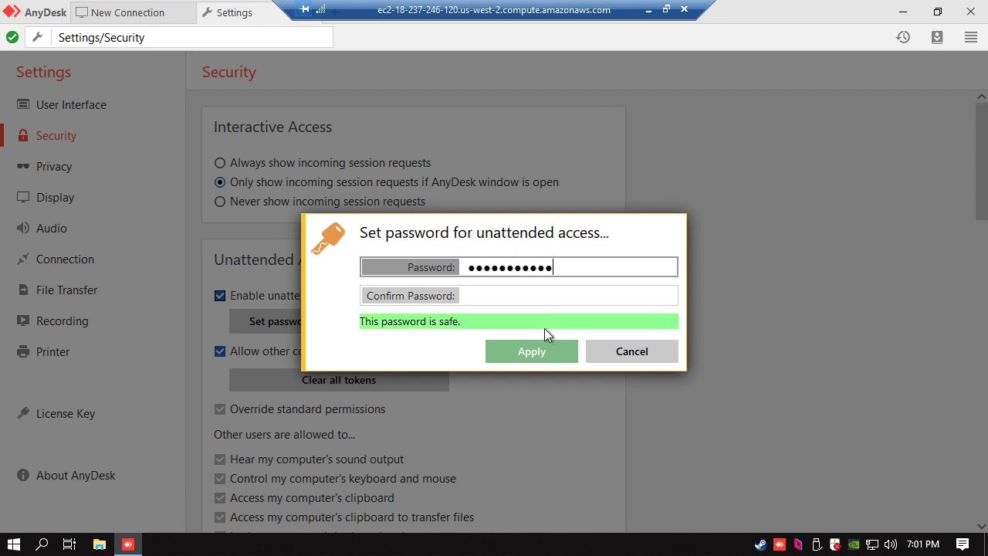
pyautogui.write('•')
pyautogui.press('Tab')
pyautogui.write('••••••')
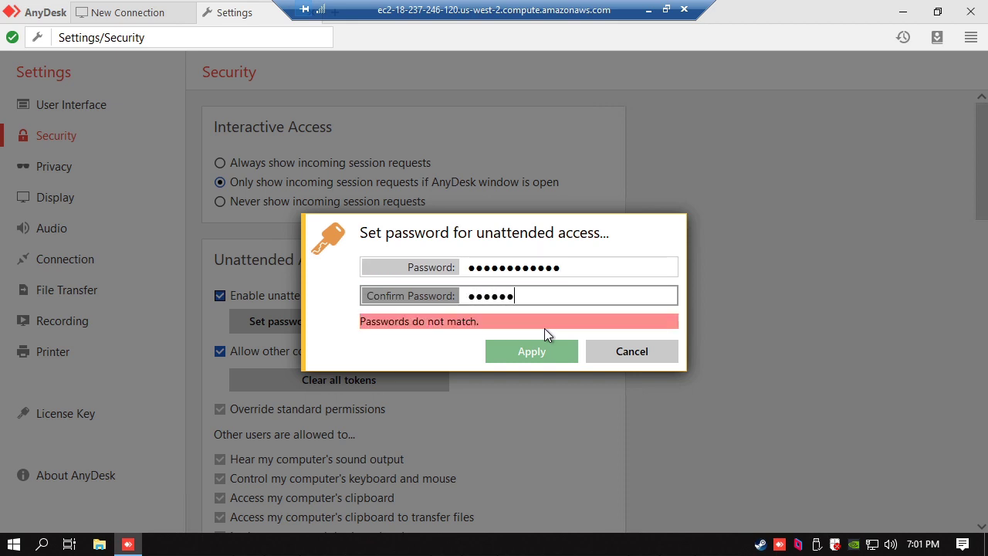
pyautogui.write('••••••')
pyautogui.press('Return')
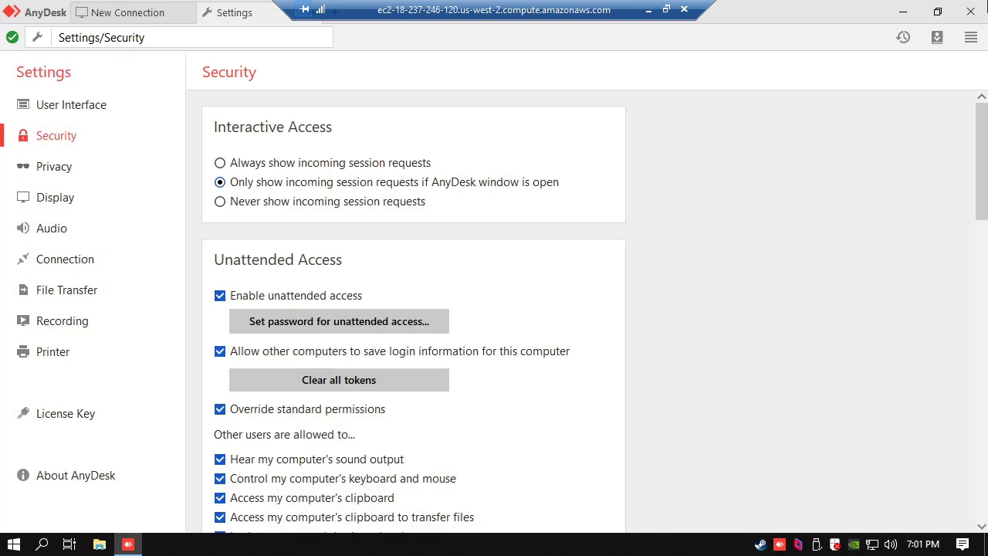
pyautogui.click(970, 10)
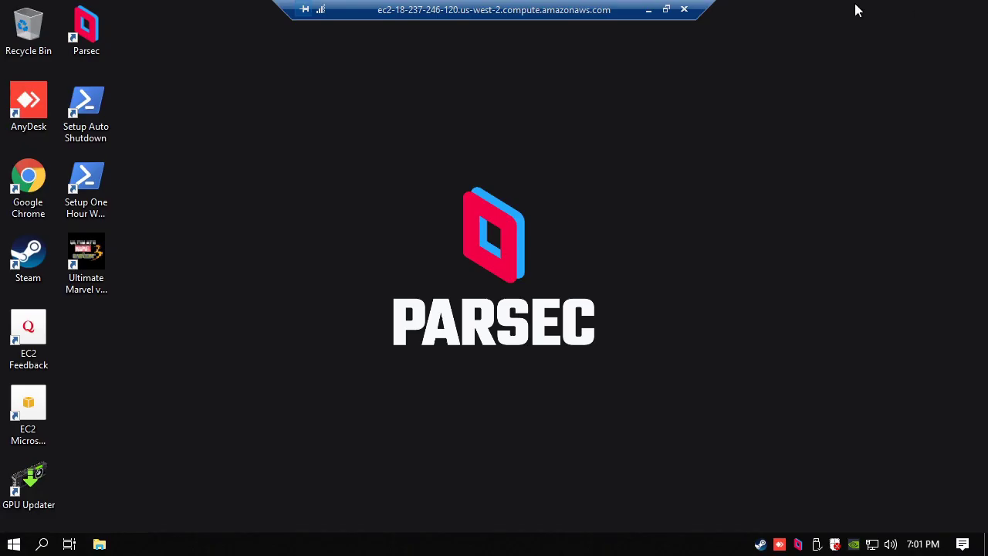
# Paste the copied AnyDesk address into the local Notepad and return to the remote session
pyautogui.click(649, 10)
pyautogui.click(129, 543)
pyautogui.write('750383469')
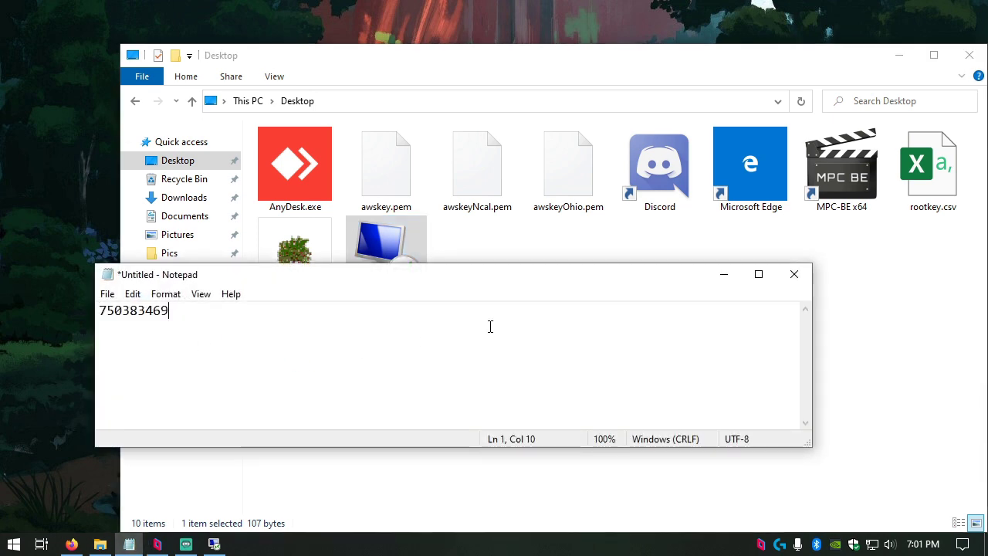
pyautogui.click(724, 274)
pyautogui.click(214, 544)
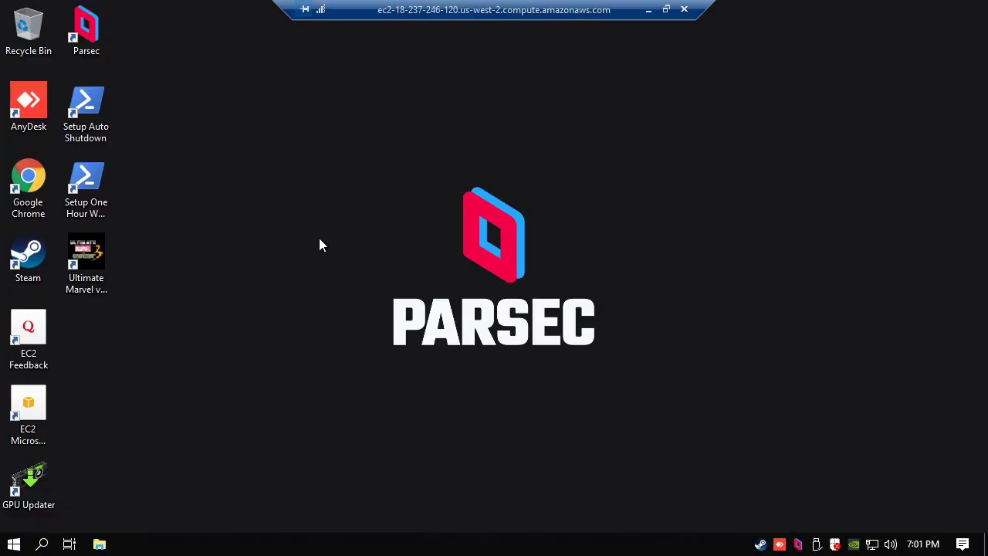
# Launch Ultimate Marvel vs. Capcom 3 from the Steam library on the cloud machine
pyautogui.doubleClick(13, 258)
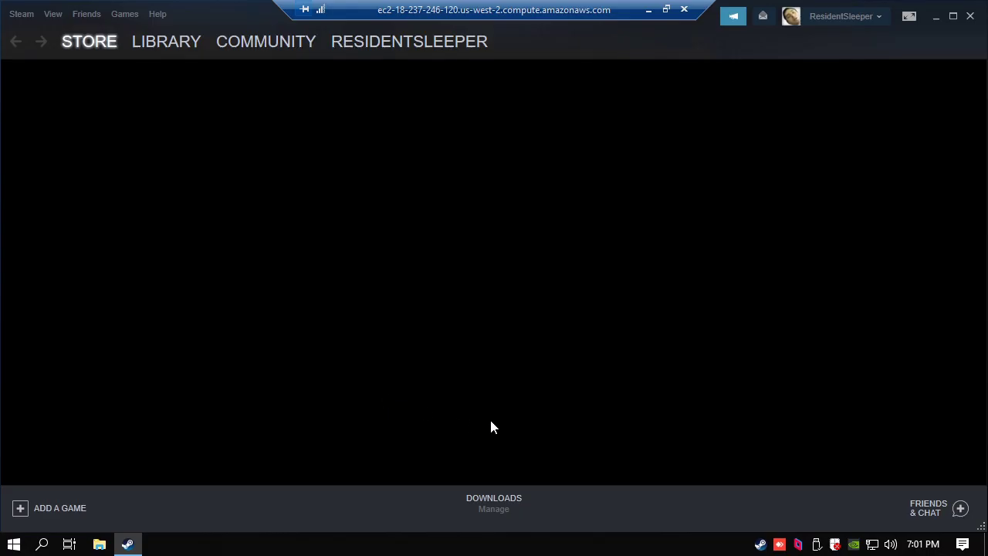
pyautogui.click(145, 62)
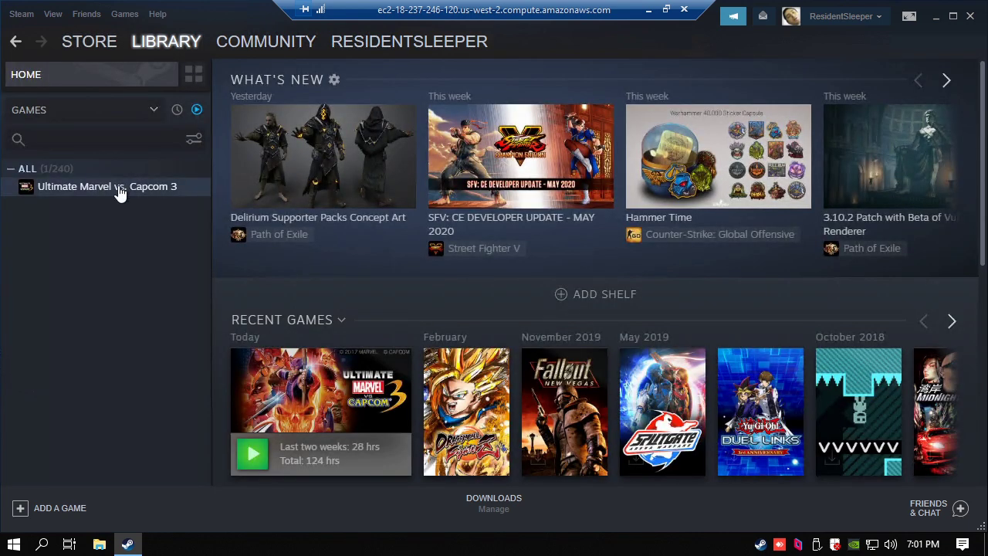
pyautogui.click(117, 190)
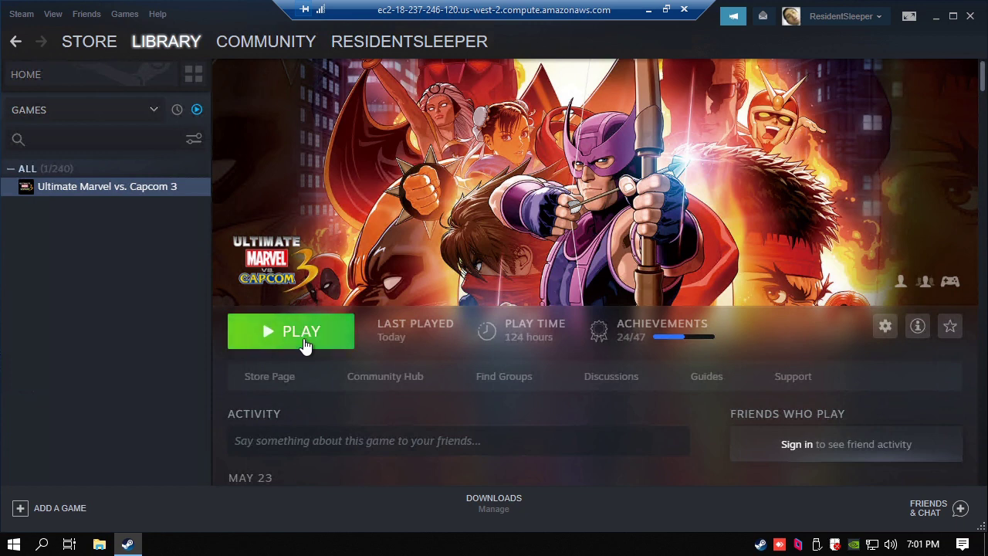
pyautogui.click(304, 346)
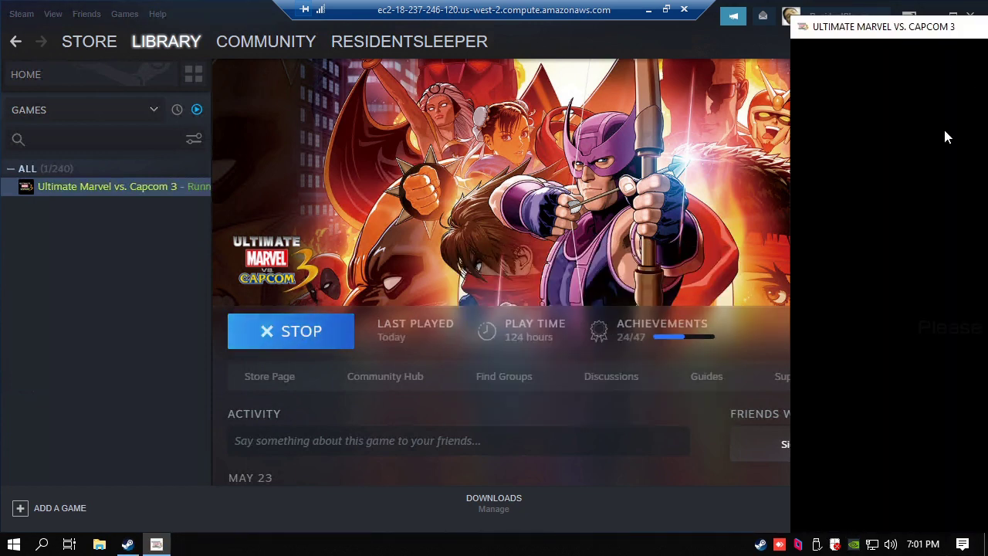
# Close Steam, skip the title screen to the main menu, and push the game window off to the right
pyautogui.moveTo(917, 50); pyautogui.dragTo(421, 61)
pyautogui.click(970, 15)
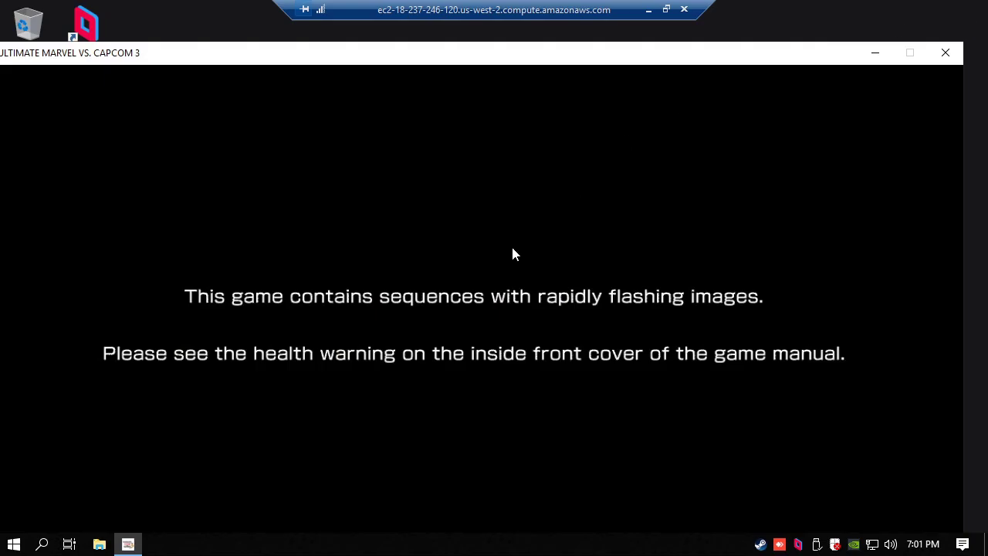
pyautogui.moveTo(295, 59); pyautogui.dragTo(317, 38)
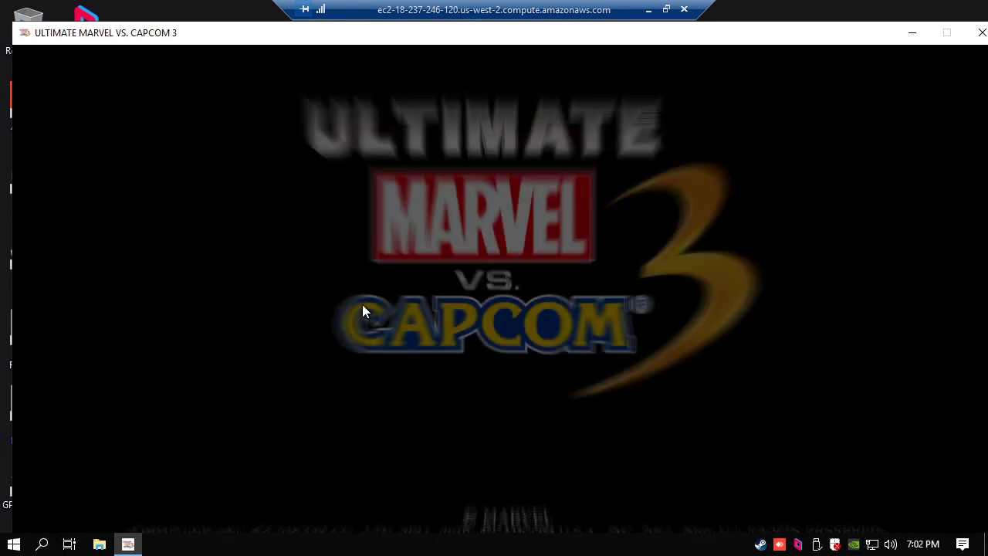
pyautogui.press('Return')
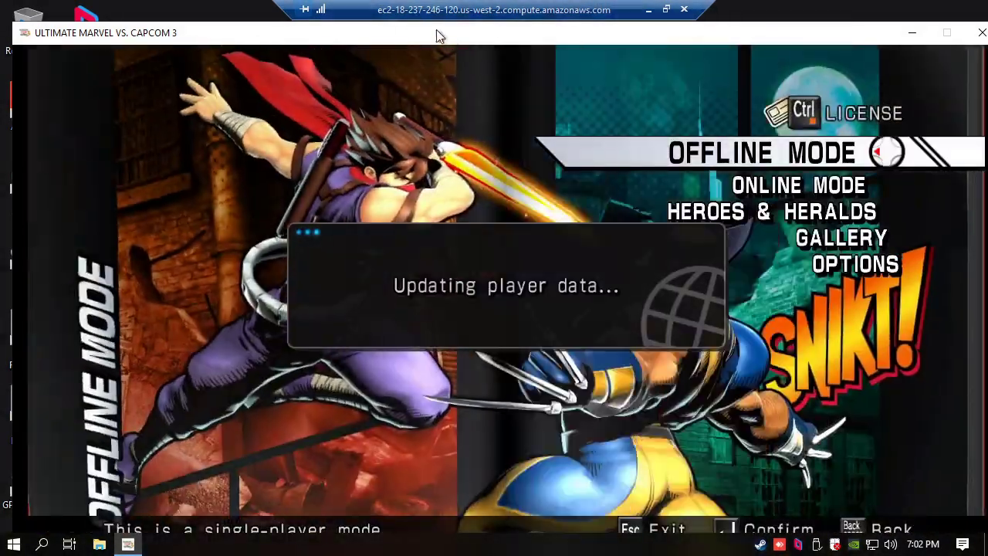
pyautogui.moveTo(447, 35)
pyautogui.mouseDown()
pyautogui.moveTo(409, 35)
pyautogui.moveTo(435, 31)
pyautogui.mouseUp()
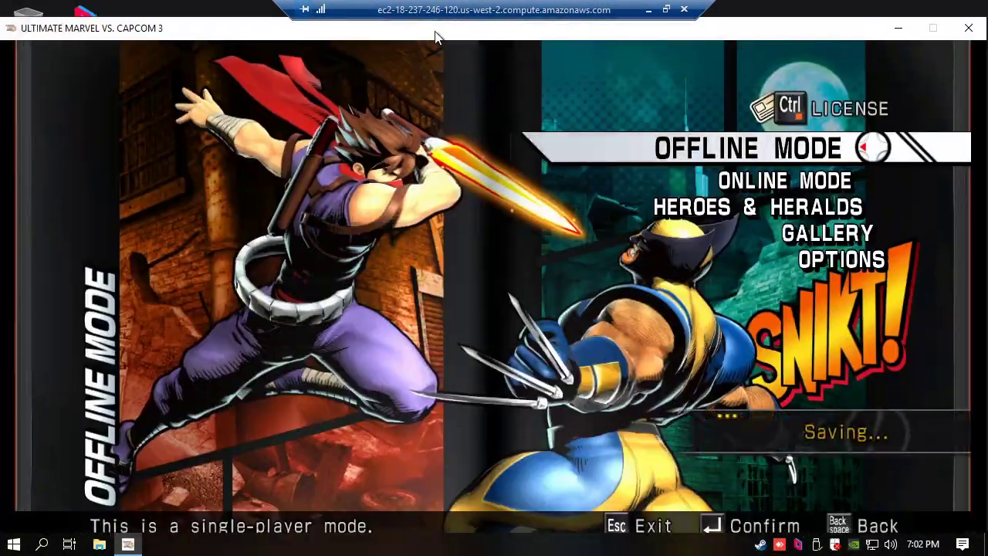
pyautogui.moveTo(151, 35); pyautogui.dragTo(907, 45)
pyautogui.moveTo(784, 37); pyautogui.dragTo(956, 38)
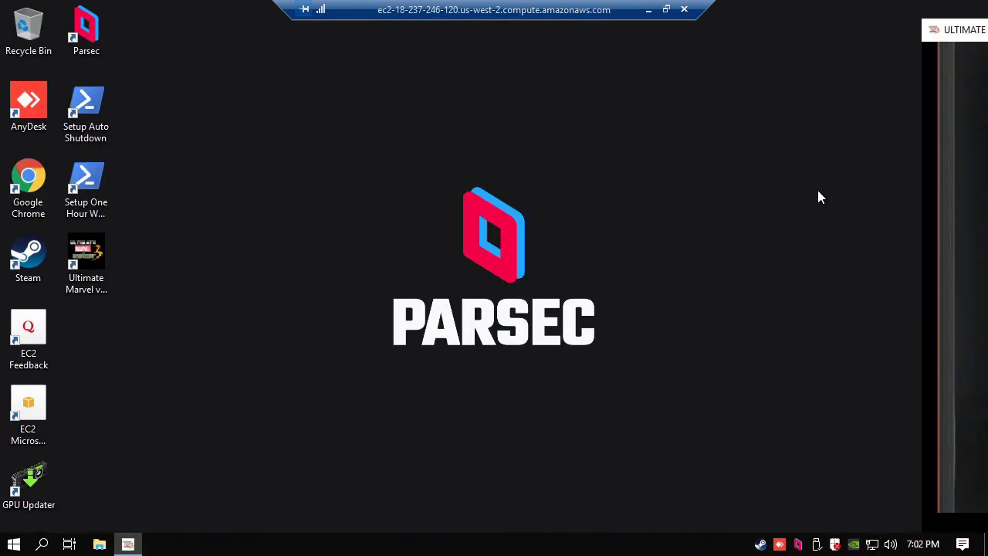
# End the remote desktop session and connect Parsec to the refreshed EC2AMAZ-R8K35UO server
pyautogui.click(684, 9)
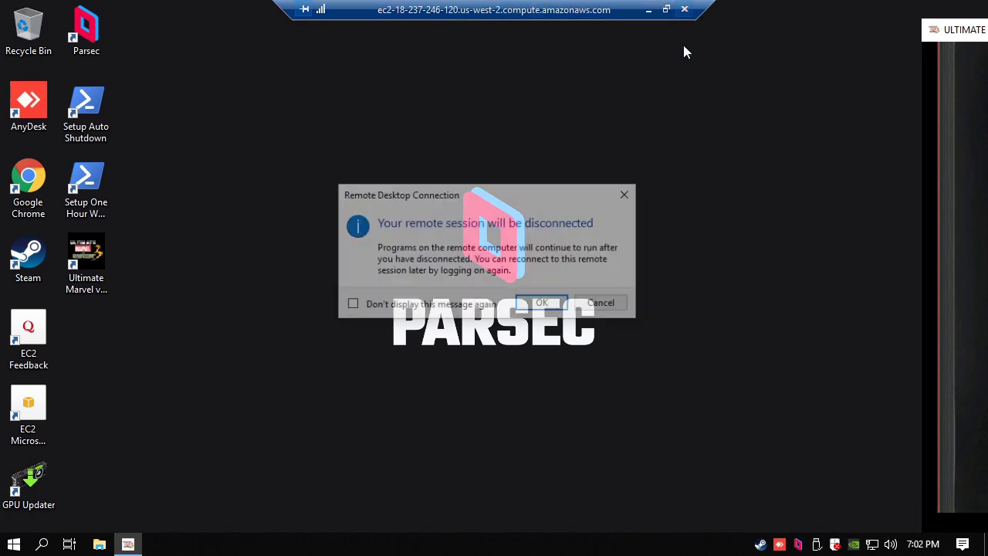
pyautogui.click(550, 301)
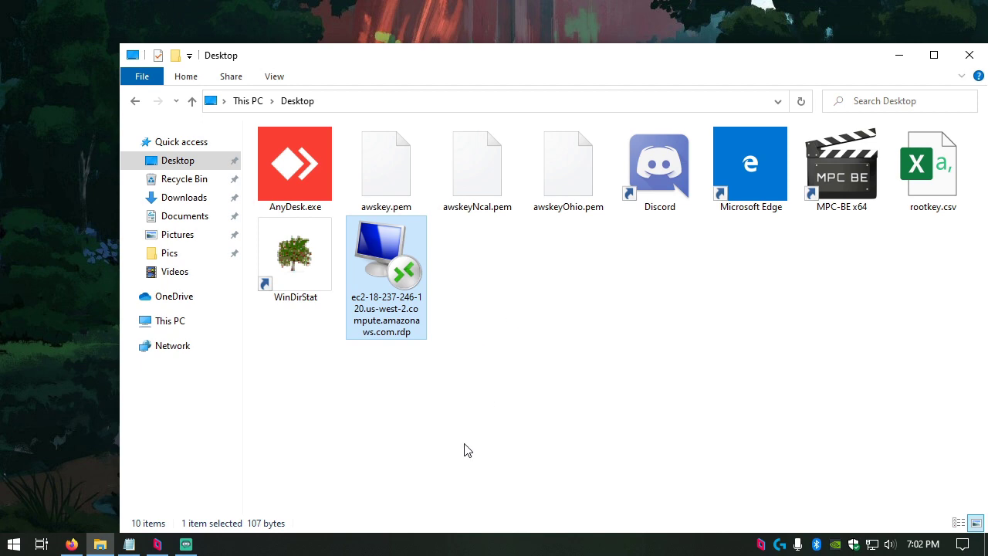
pyautogui.click(158, 544)
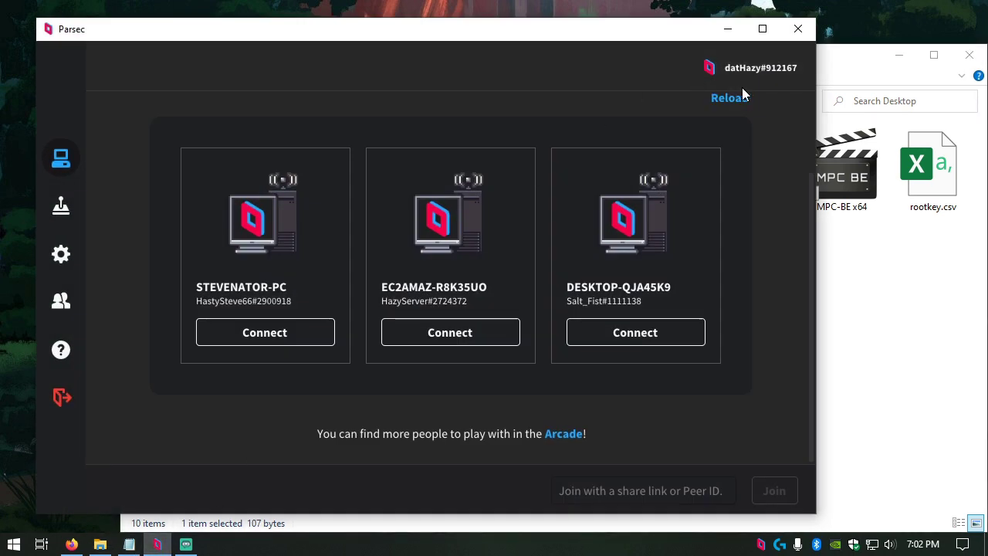
pyautogui.click(733, 98)
pyautogui.click(454, 332)
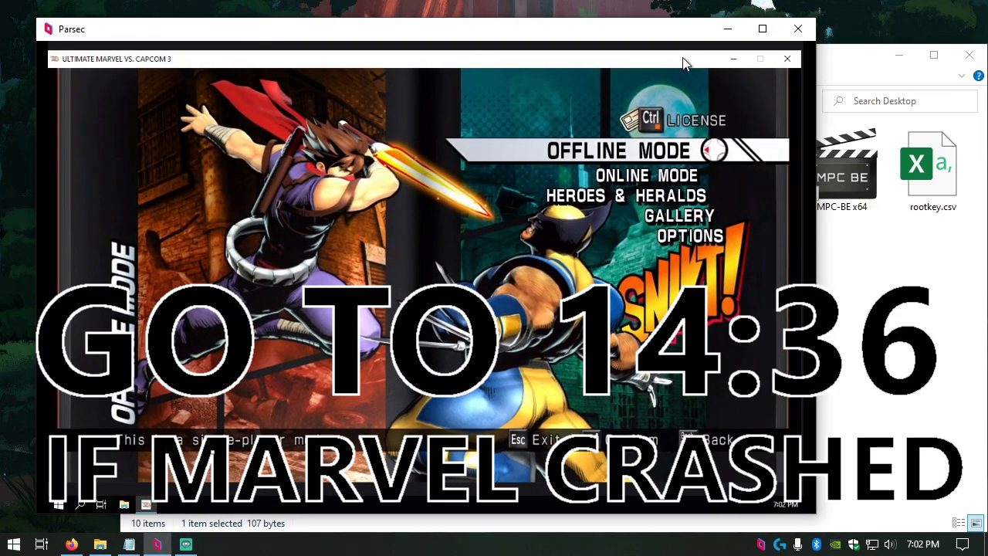
# Test the streamed menu in fullscreen, return the stream to a window, and switch to File Explorer
pyautogui.click(763, 28)
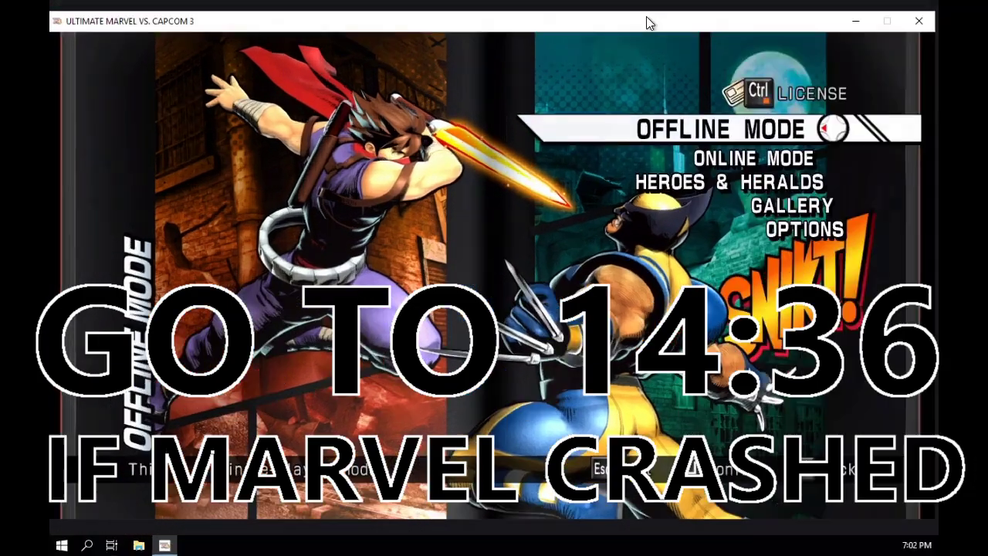
pyautogui.moveTo(517, 22); pyautogui.dragTo(520, 24)
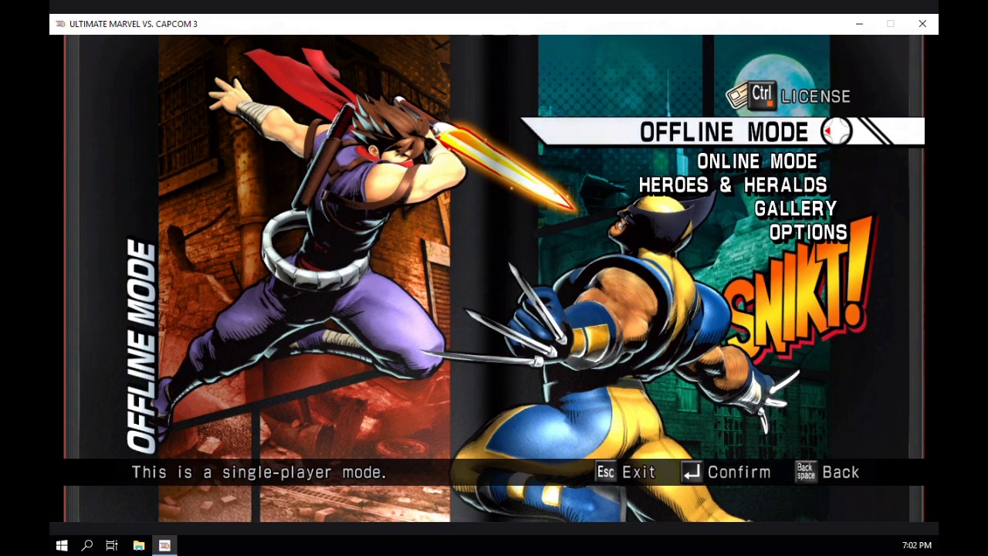
pyautogui.press('Down')
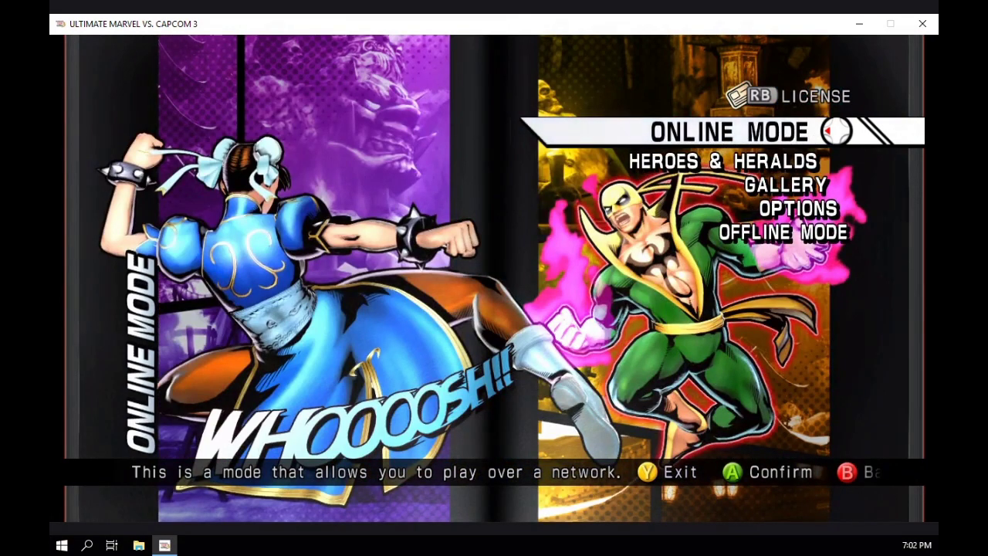
pyautogui.press('Up')
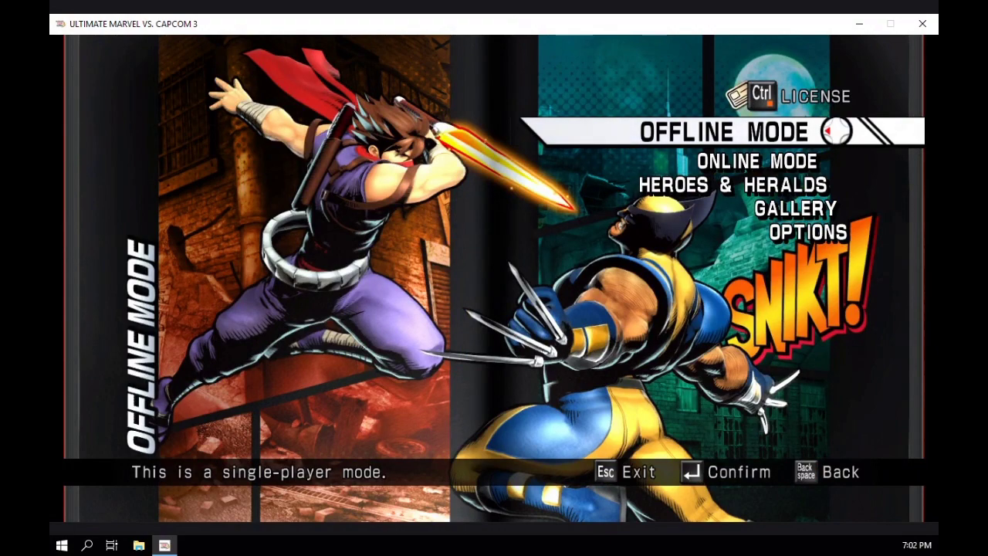
pyautogui.hotkey('ctrl', 'shift', 'f')
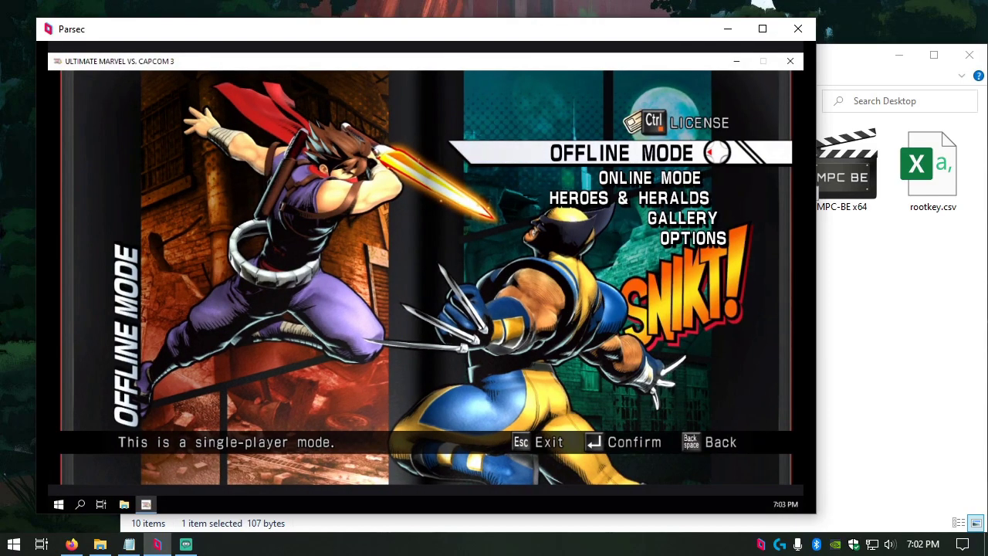
pyautogui.hotkey('alt', 'Tab')
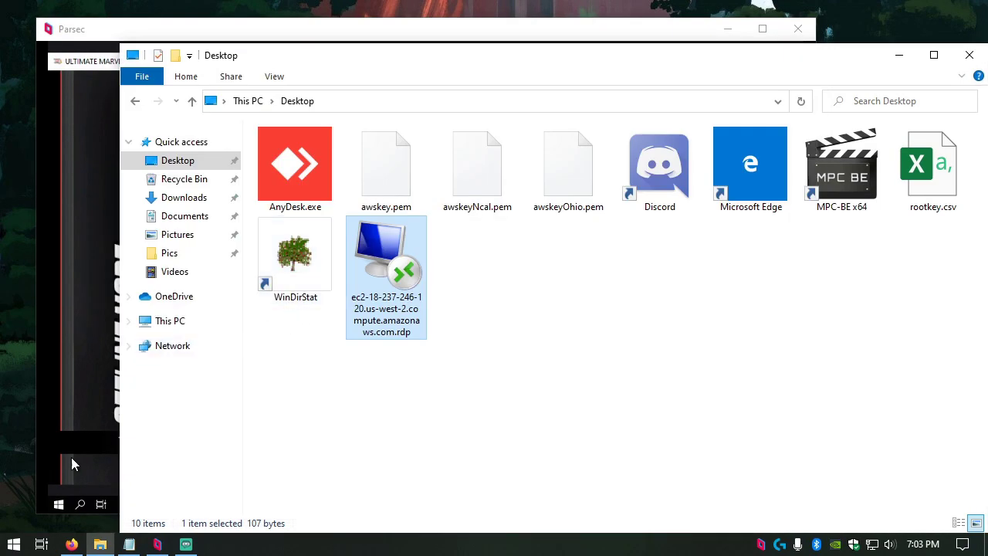
# Set the local display resolution to 1920 × 1080 in System > Display settings
pyautogui.click(14, 544)
pyautogui.click(20, 474)
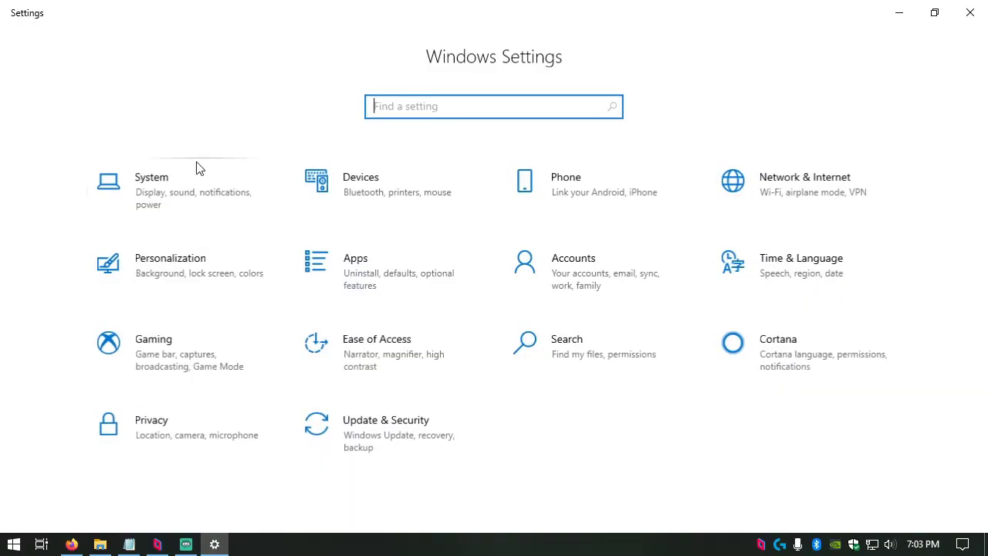
pyautogui.click(163, 188)
pyautogui.click(361, 493)
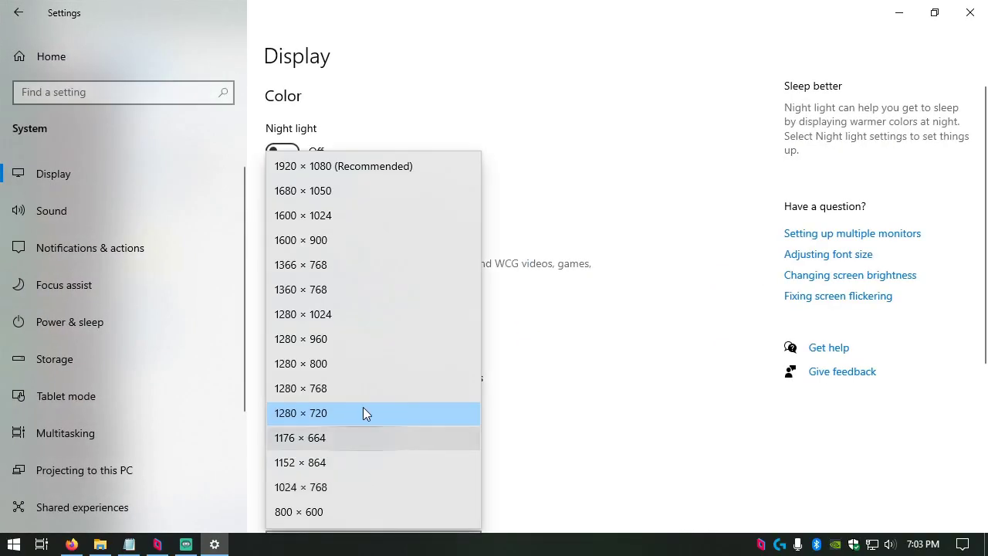
pyautogui.click(353, 168)
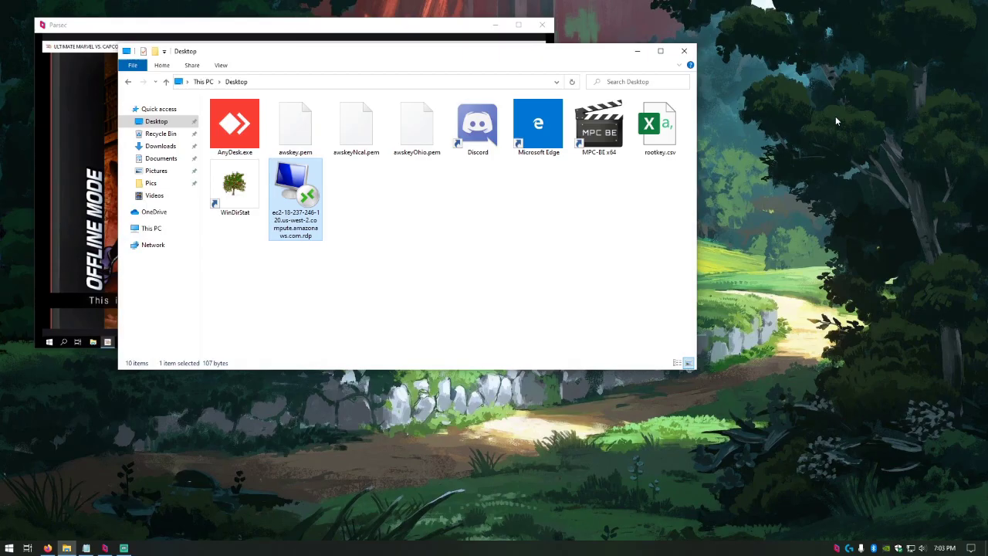
# Check the game stream's Online/Offline Mode menu, then bring File Explorer back to the front
pyautogui.click(430, 28)
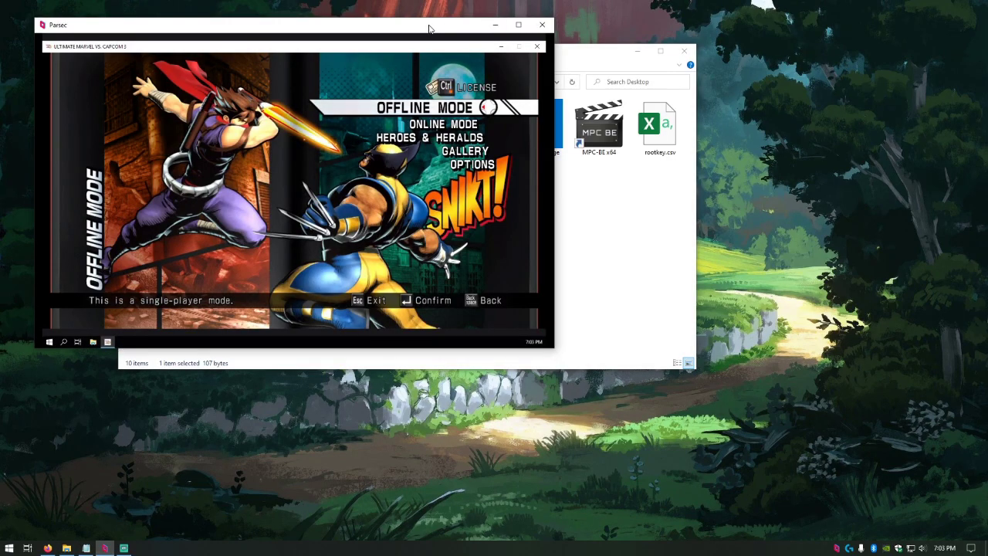
pyautogui.press('Down')
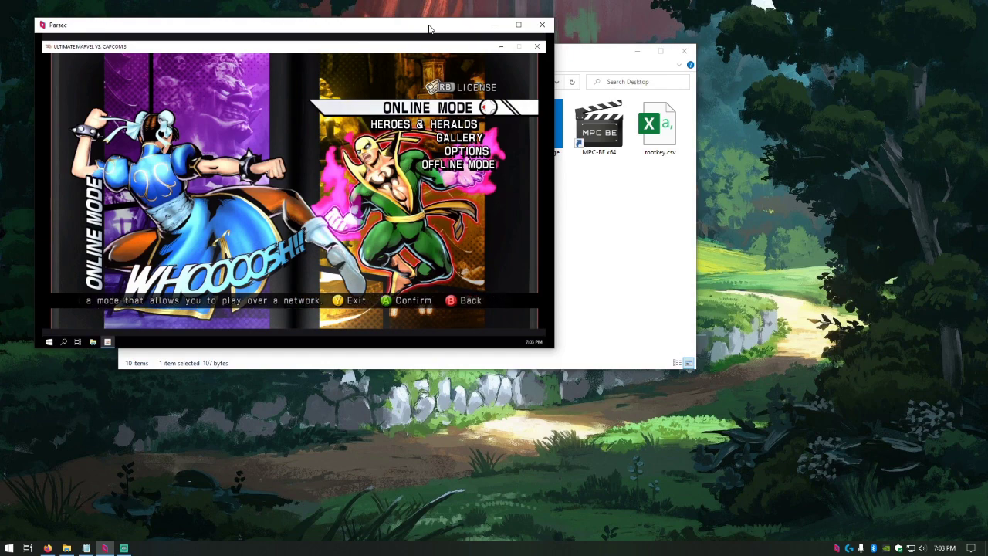
pyautogui.press('Up')
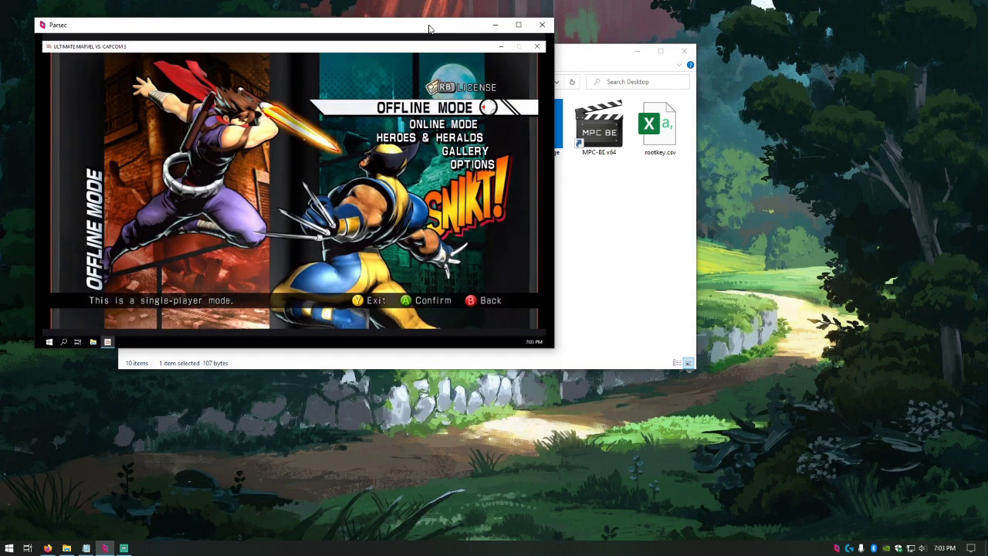
pyautogui.click(630, 261)
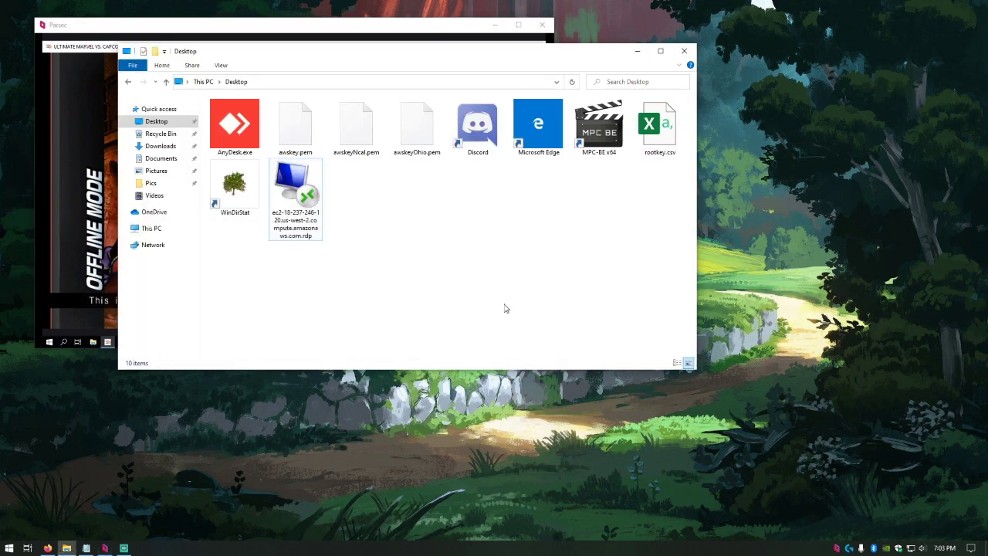
# Launch AnyDesk and remove both entries from its recent sessions
pyautogui.doubleClick(233, 130)
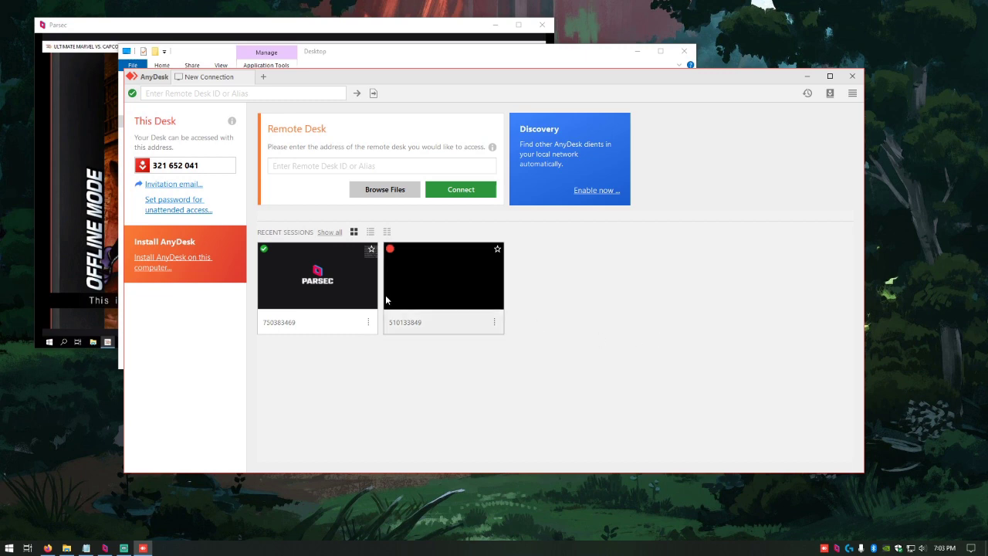
pyautogui.rightClick(334, 279)
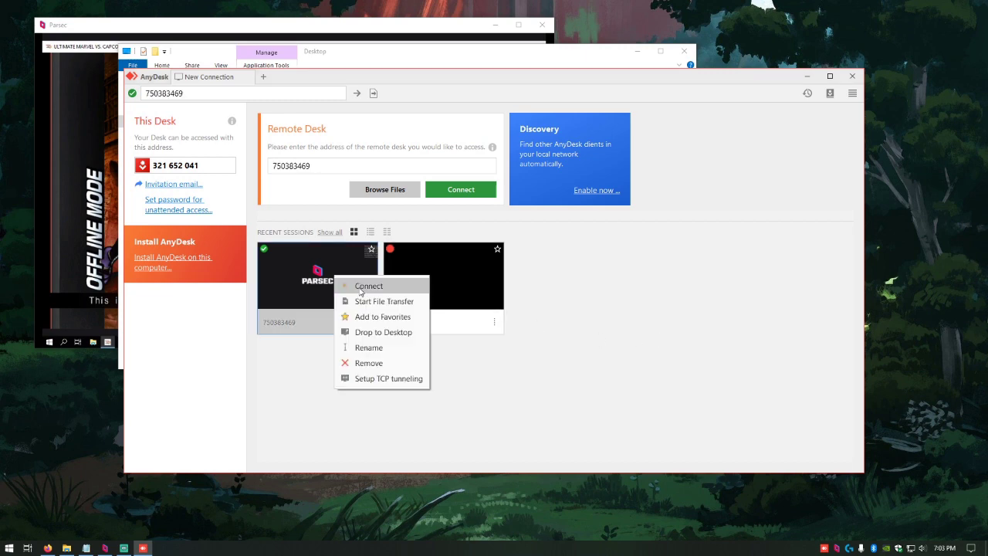
pyautogui.click(375, 360)
pyautogui.rightClick(345, 277)
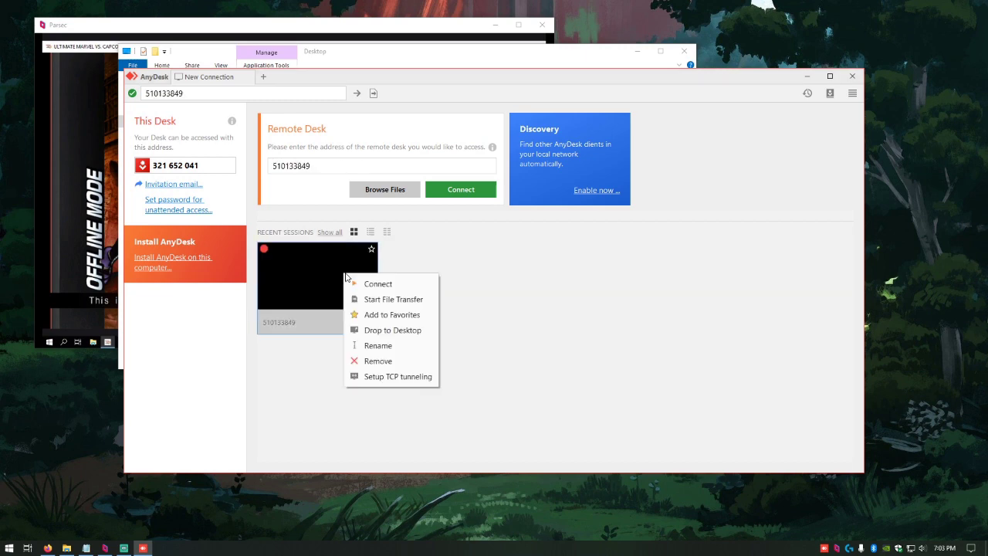
pyautogui.click(383, 361)
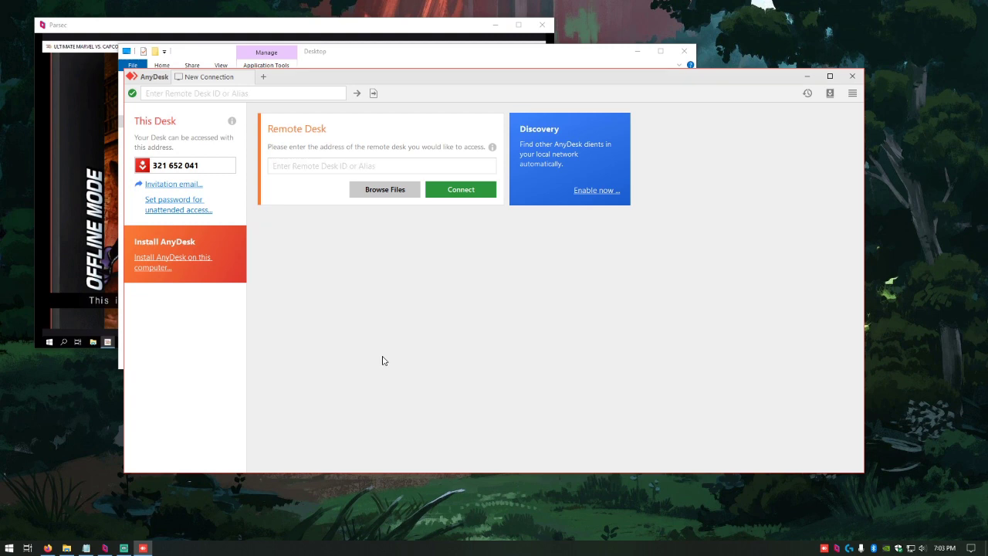
# Paste the remote desk address saved in Notepad into AnyDesk and start connecting
pyautogui.click(86, 548)
pyautogui.hotkey('ctrl', 'a')
pyautogui.hotkey('ctrl', 'c')
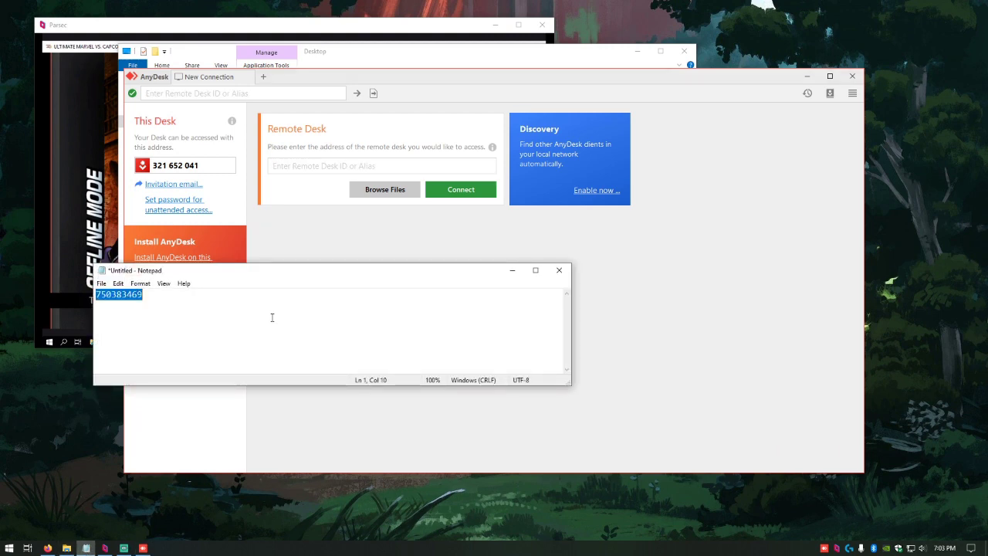
pyautogui.click(349, 168)
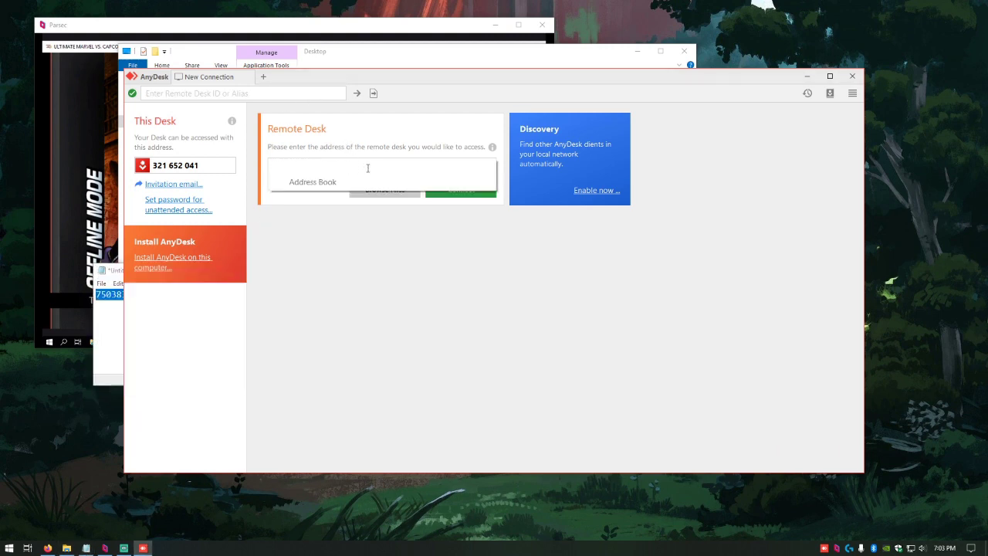
pyautogui.hotkey('ctrl', 'v')
pyautogui.press('Return')
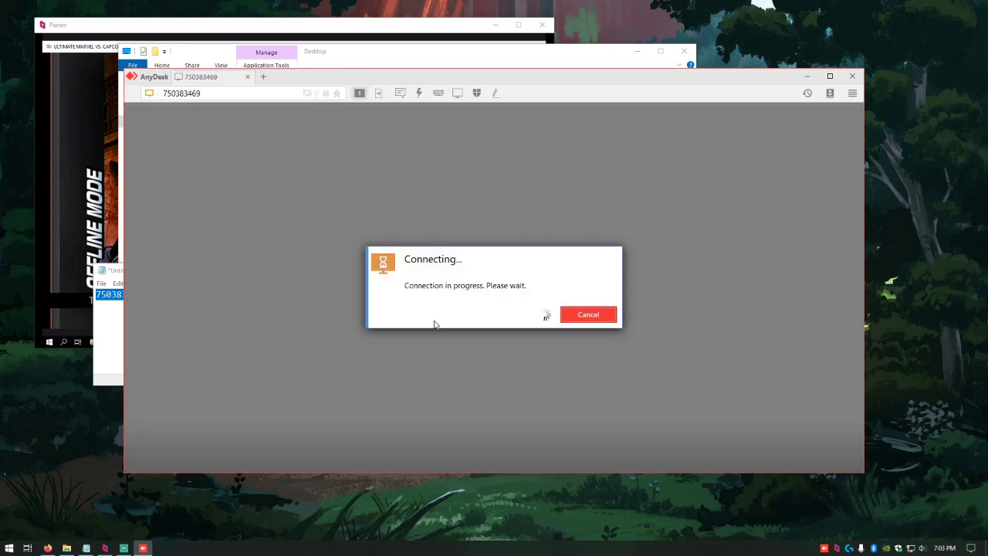
# Authorize the connection with the account password, then open Parsec on the remote desktop
pyautogui.click(502, 327)
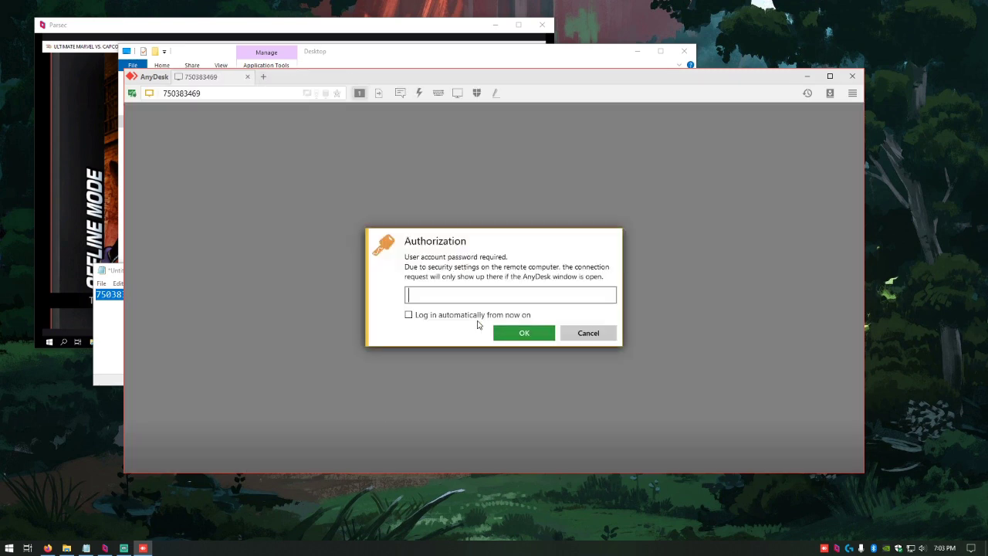
pyautogui.write('••••')
pyautogui.press('Return')
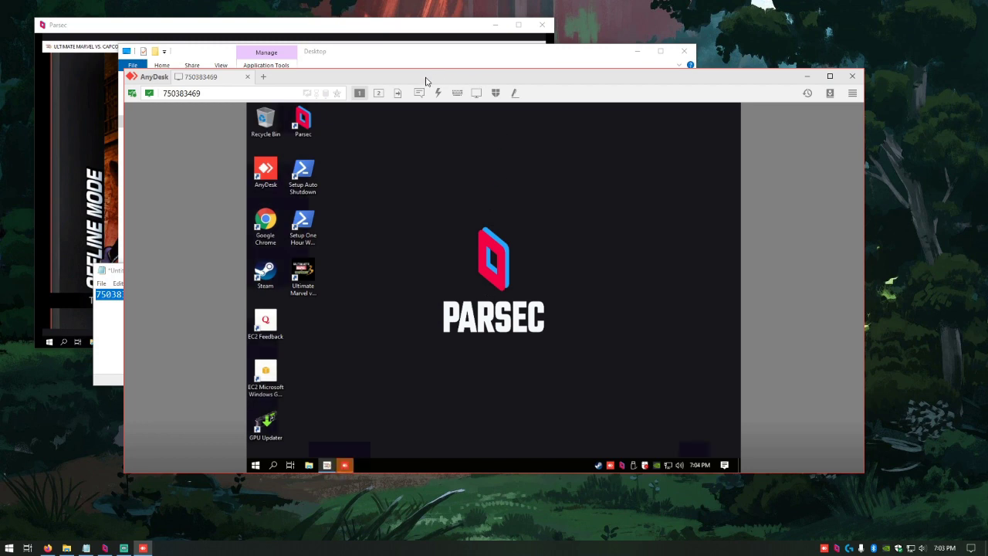
pyautogui.moveTo(427, 80); pyautogui.dragTo(554, 109)
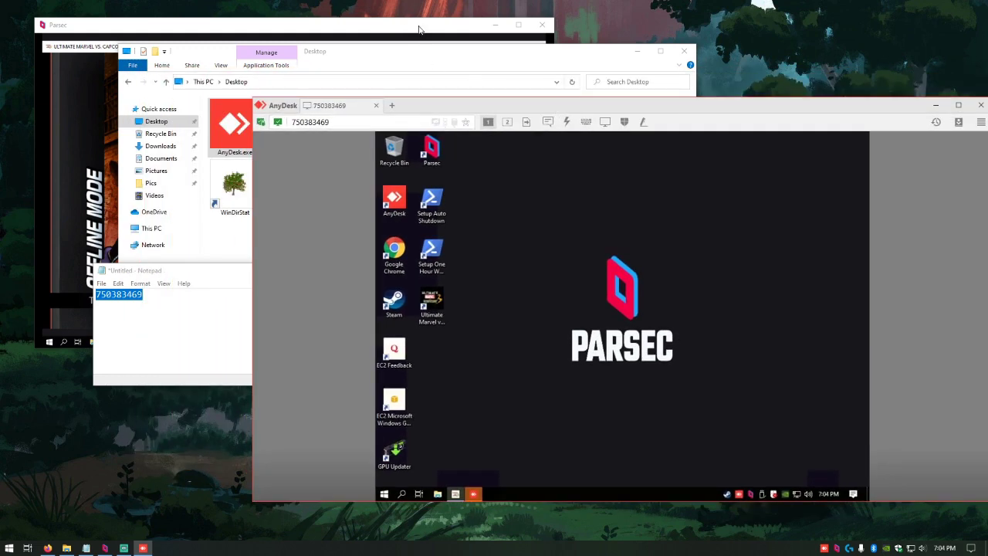
pyautogui.click(751, 494)
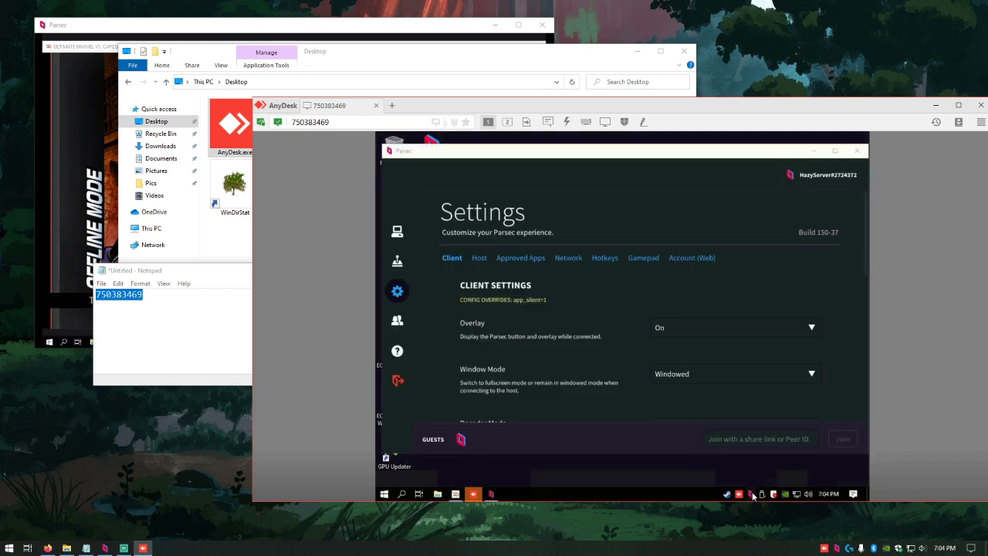
# Show the remote Parsec's Computers page and test the game menu in the local stream
pyautogui.click(397, 232)
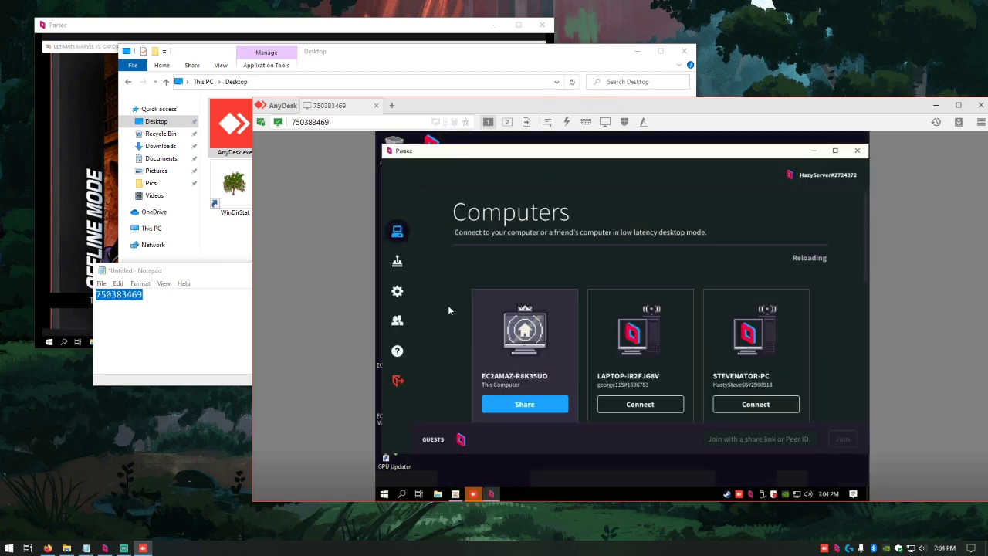
pyautogui.click(437, 31)
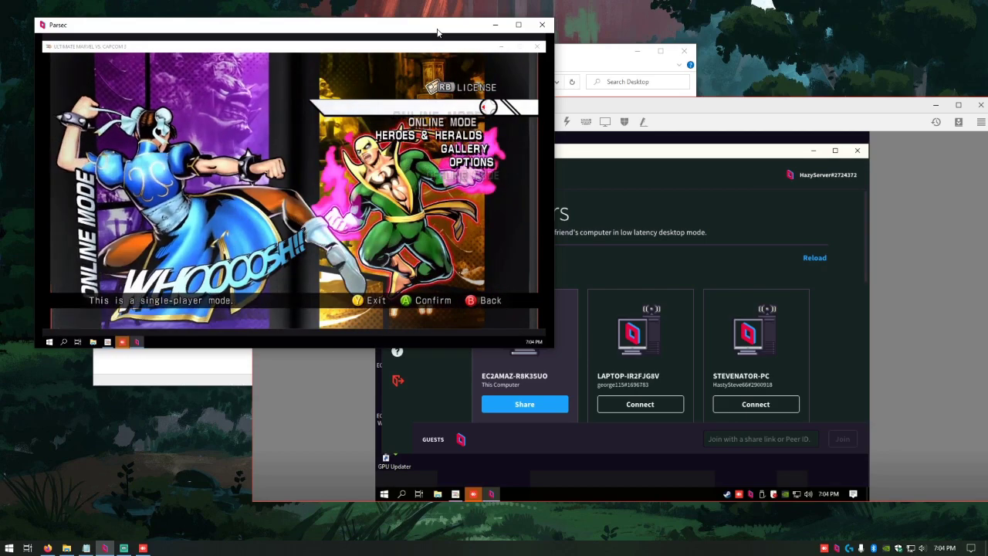
pyautogui.press('Down')
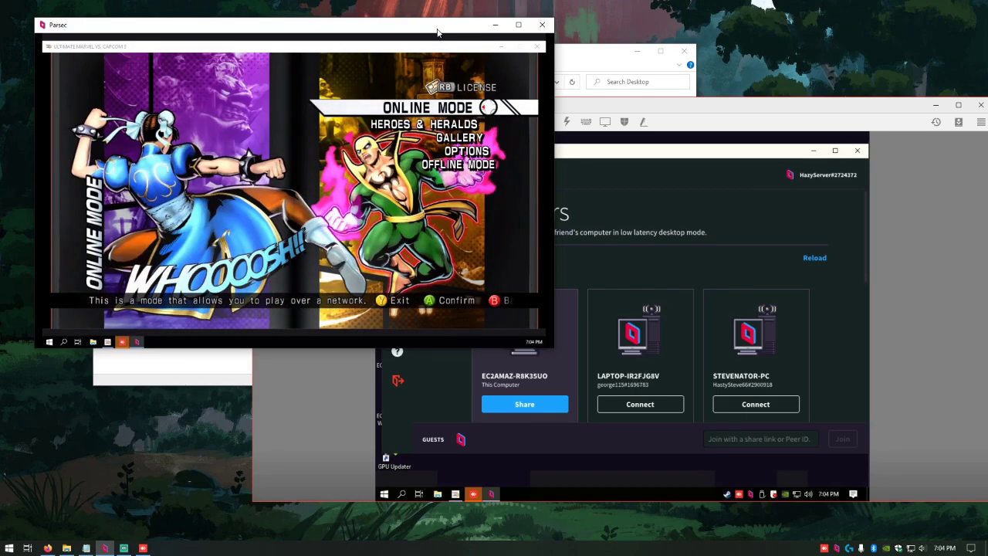
pyautogui.press('Down')
pyautogui.press('Up')
pyautogui.press('Up')
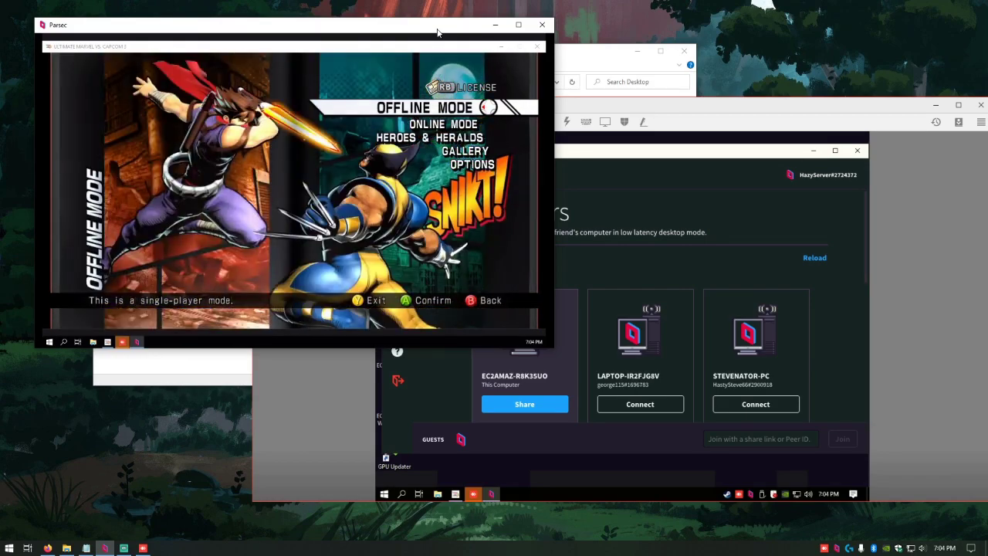
pyautogui.press('Escape')
# Close and reopen Parsec on the remote desktop through AnyDesk
pyautogui.click(726, 111)
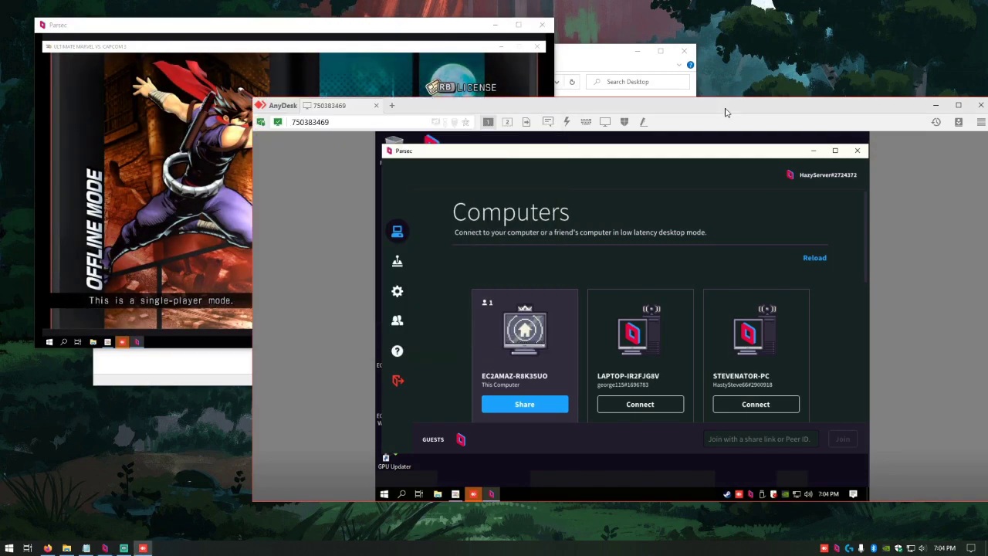
pyautogui.click(856, 150)
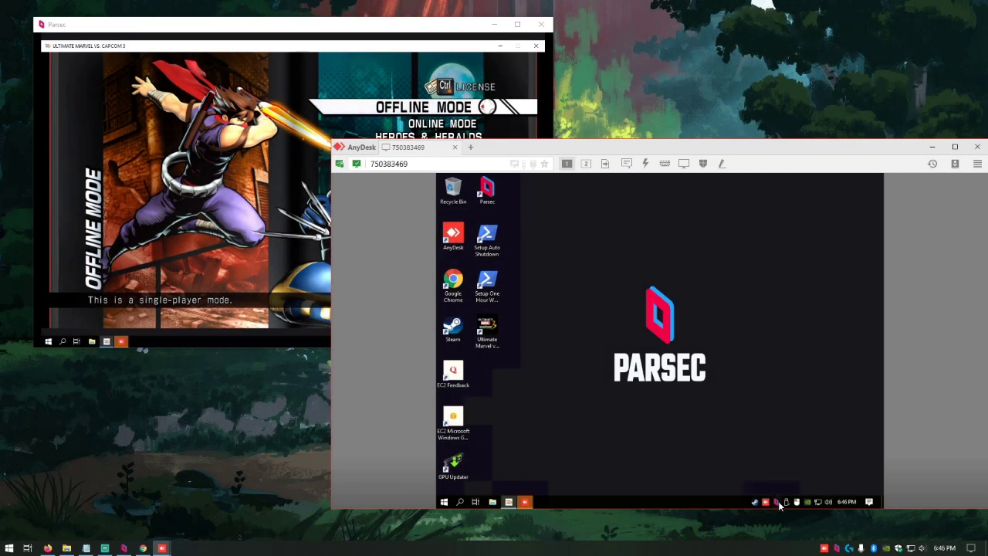
pyautogui.click(777, 501)
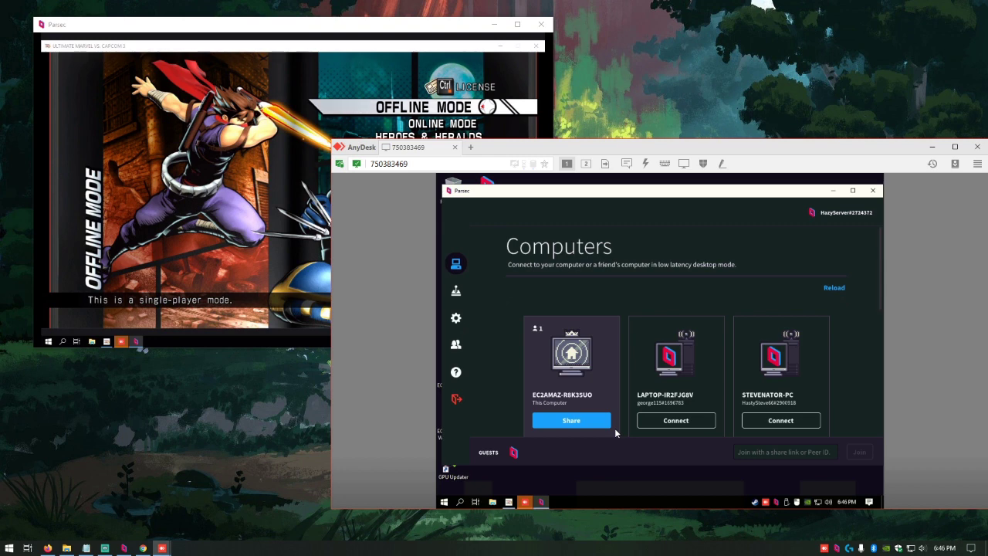
# Check the friend's 'Can connect without your approval' setting, then kick the connected guest
pyautogui.click(455, 345)
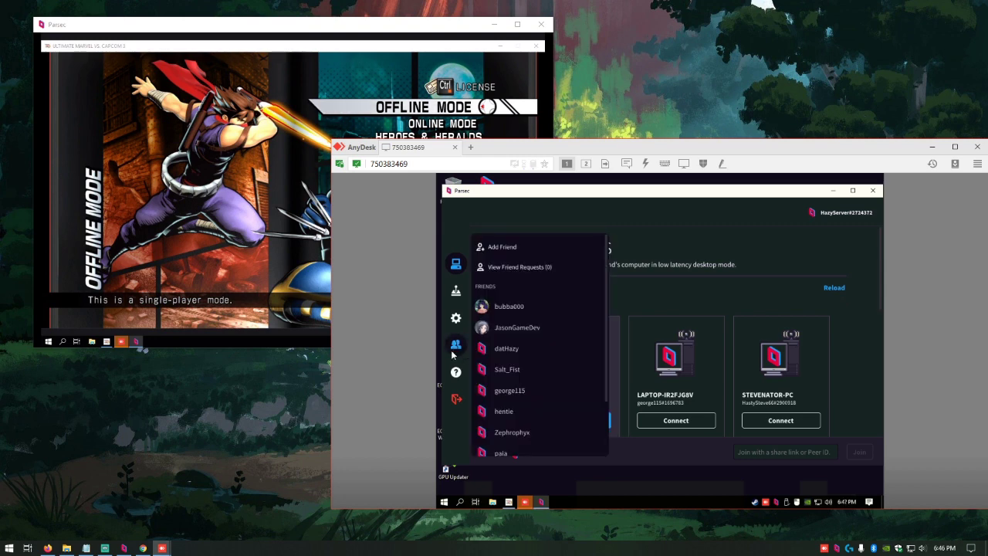
pyautogui.click(509, 350)
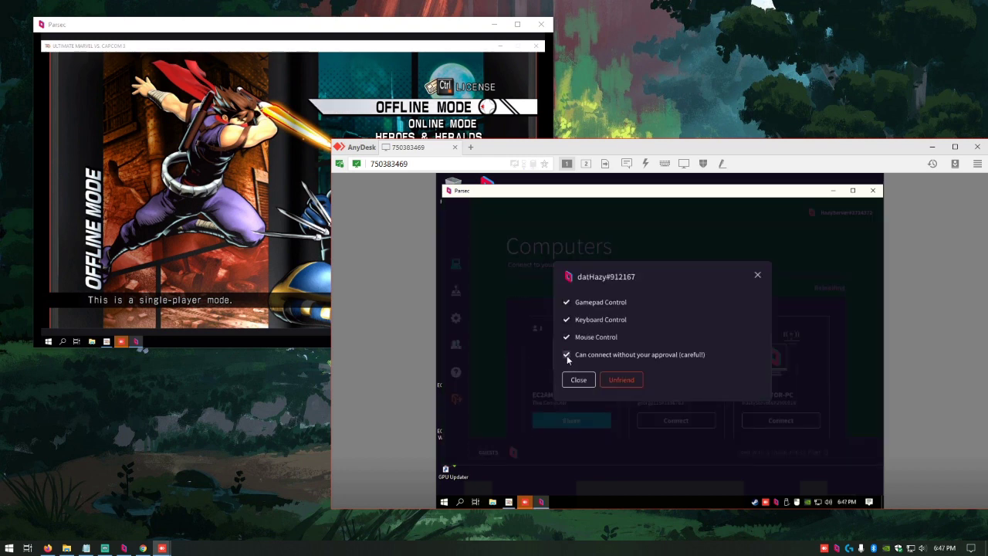
pyautogui.click(578, 379)
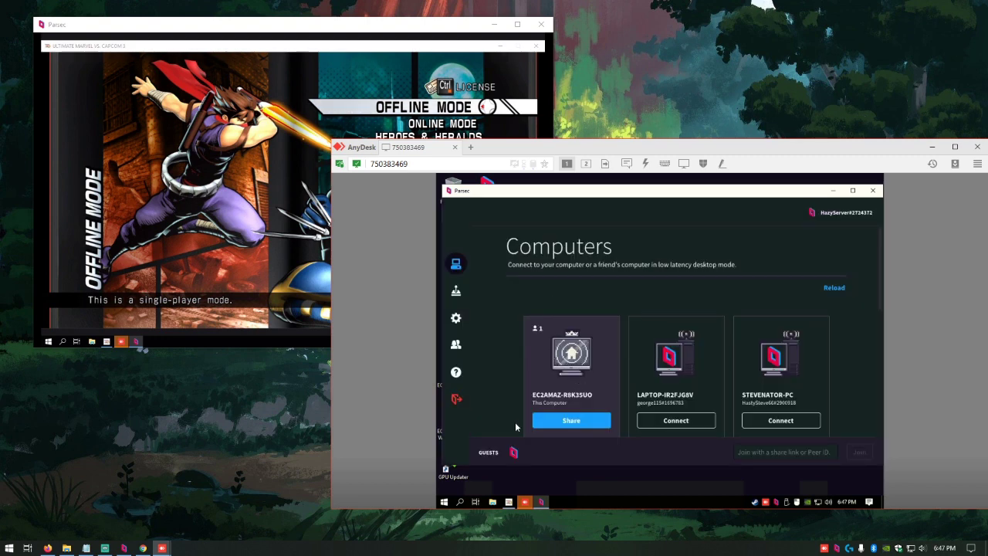
pyautogui.click(513, 454)
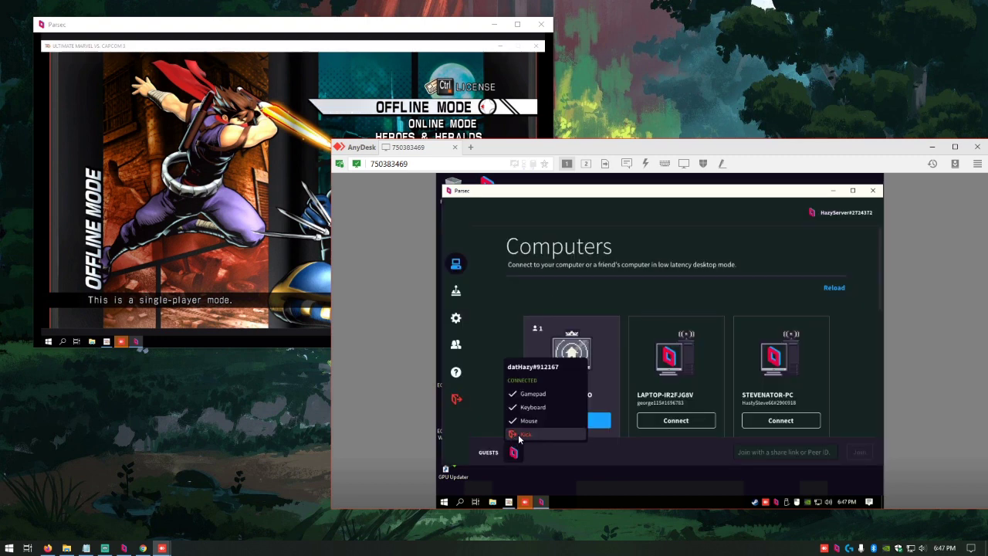
pyautogui.click(517, 435)
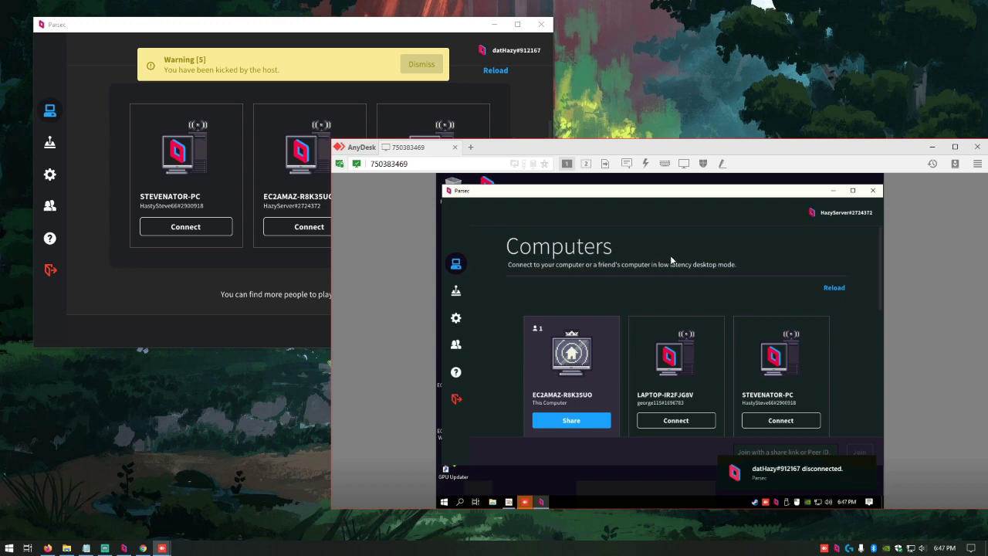
# Connect local Parsec to EC2AMAZ-R8K35UO, accept the guest request remotely, and watch the stream
pyautogui.click(434, 28)
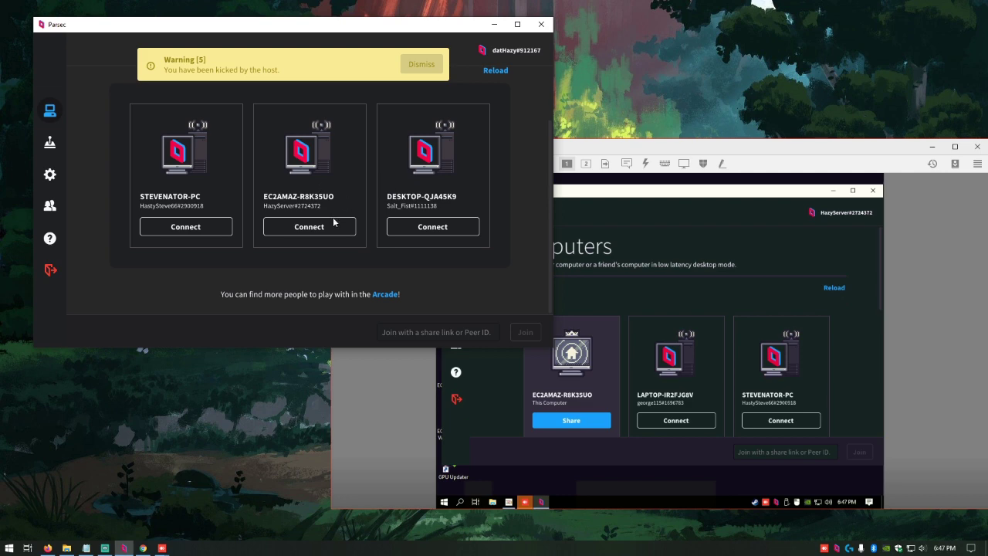
pyautogui.click(320, 228)
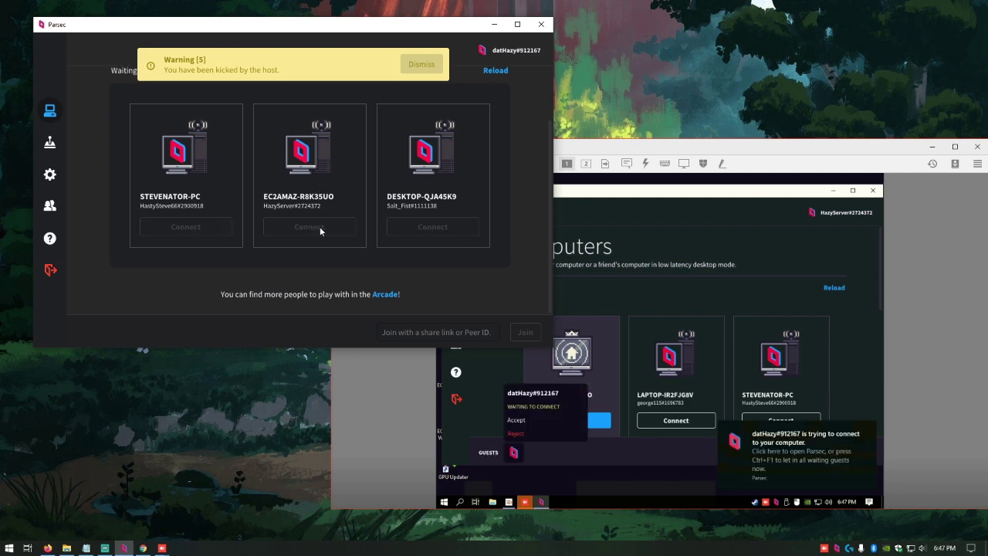
pyautogui.click(799, 147)
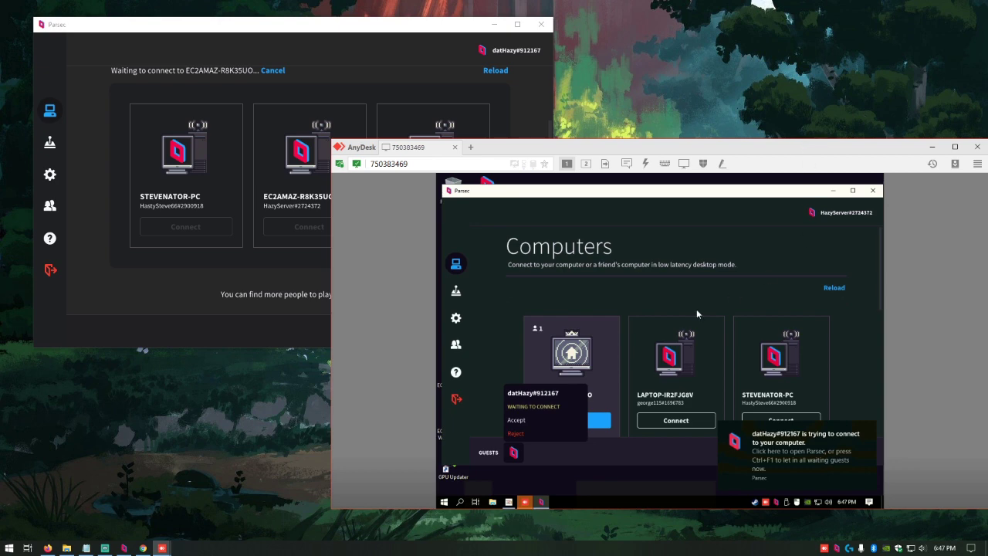
pyautogui.click(511, 419)
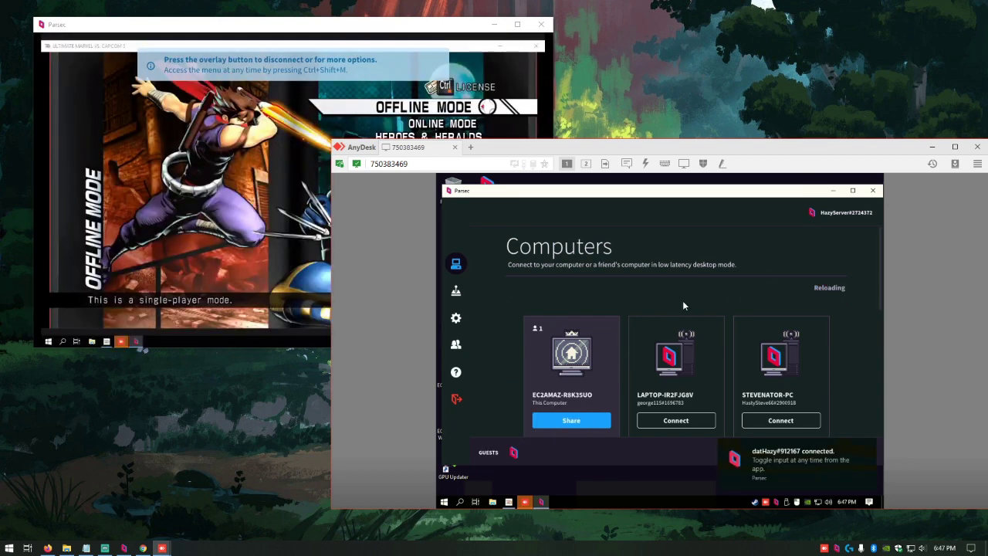
pyautogui.click(459, 30)
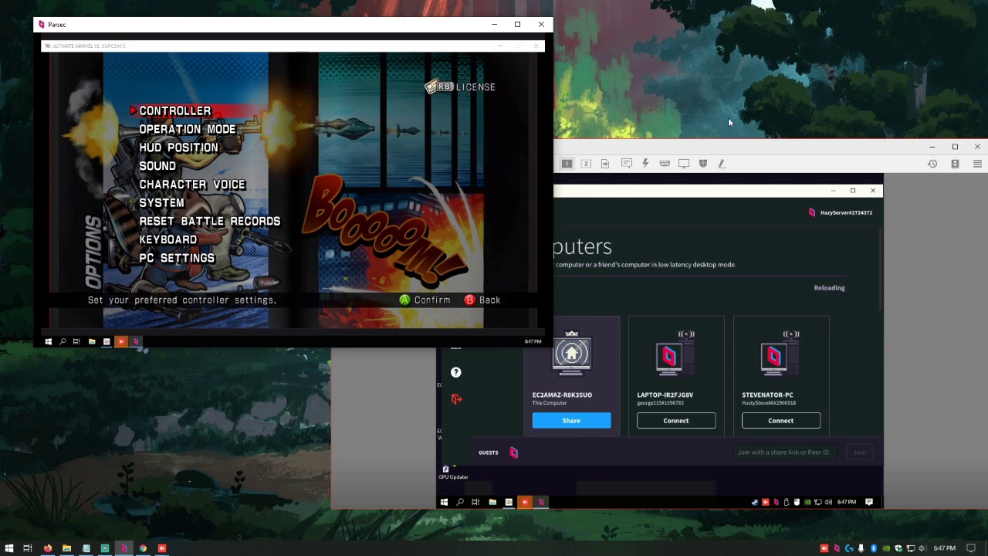
# Kick the guest from the remote Parsec host and switch to the Parsec web app in Chrome
pyautogui.click(587, 324)
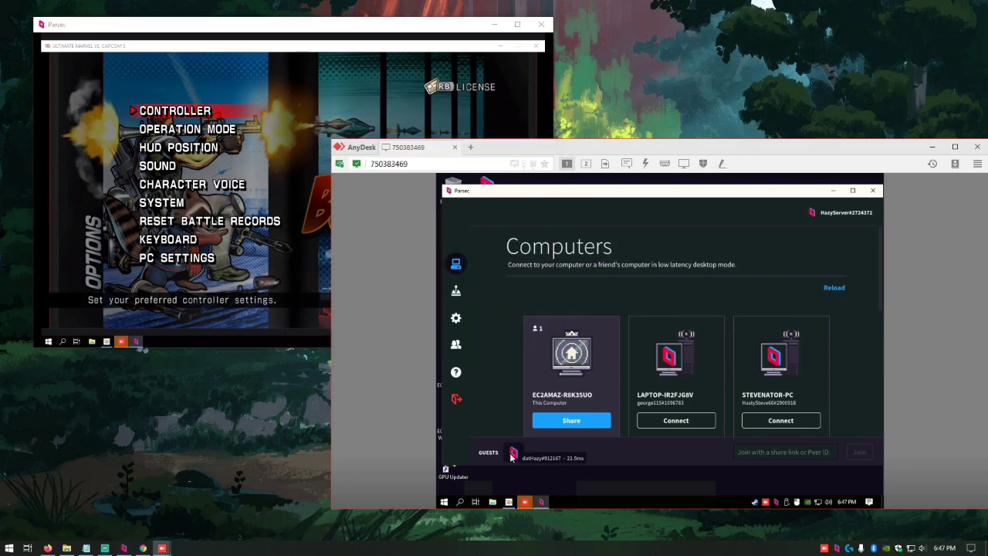
pyautogui.click(513, 453)
pyautogui.click(527, 435)
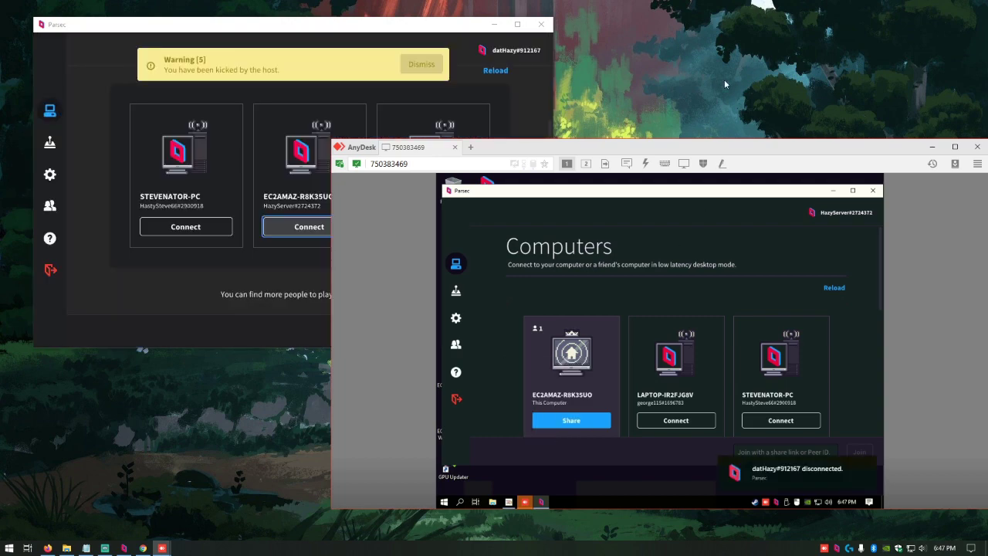
pyautogui.click(143, 548)
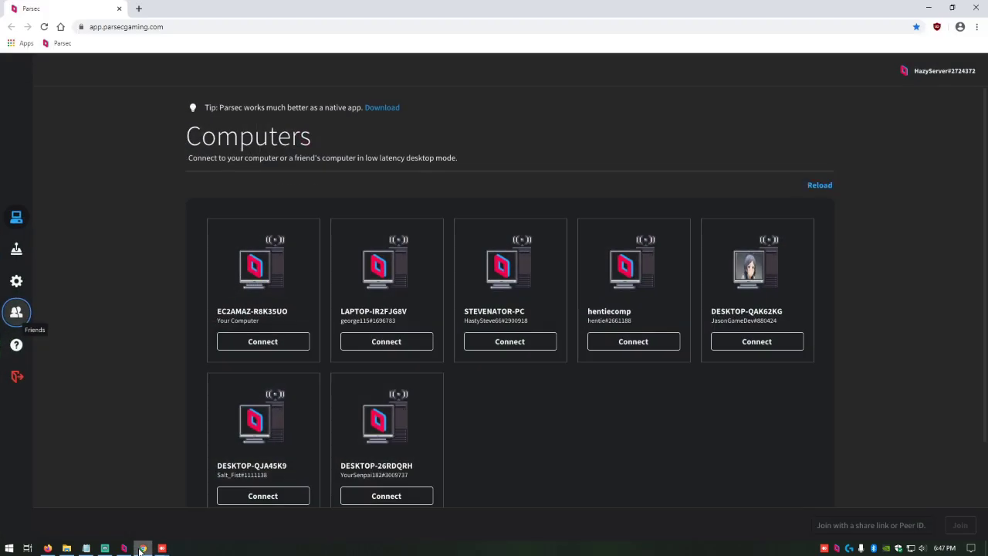
# Open the friend's permissions in the Parsec web app and test connecting to EC2AMAZ-R8K35UO
pyautogui.click(16, 312)
pyautogui.click(76, 316)
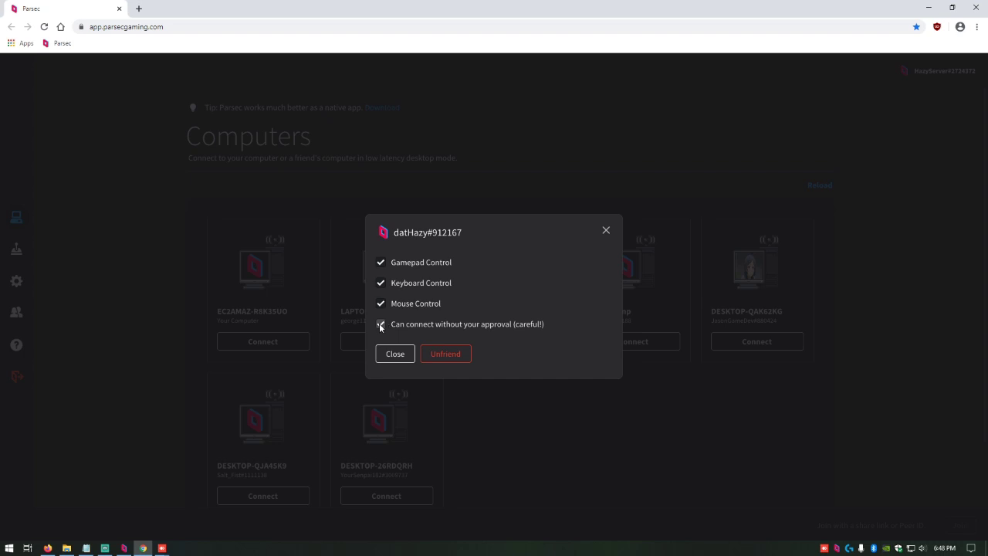
pyautogui.click(125, 548)
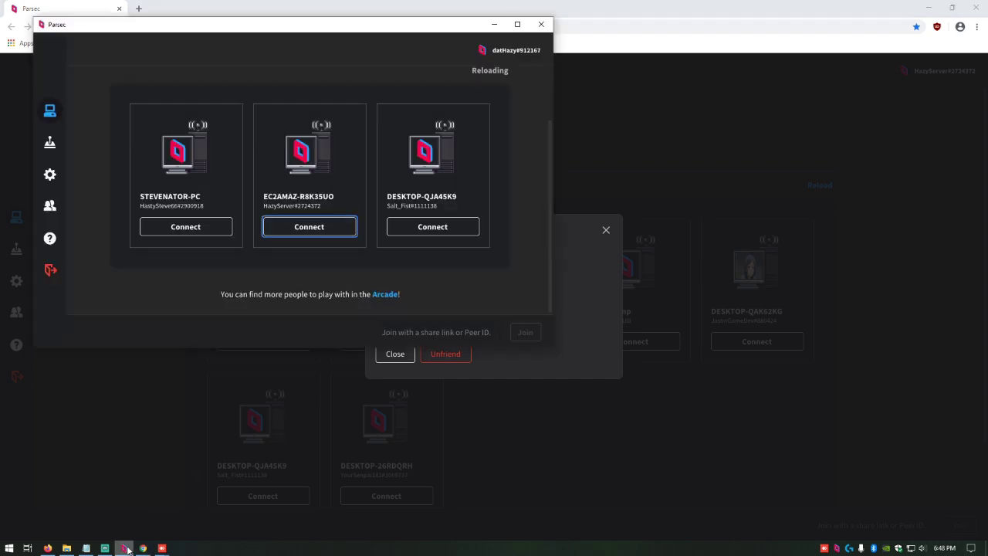
pyautogui.click(322, 227)
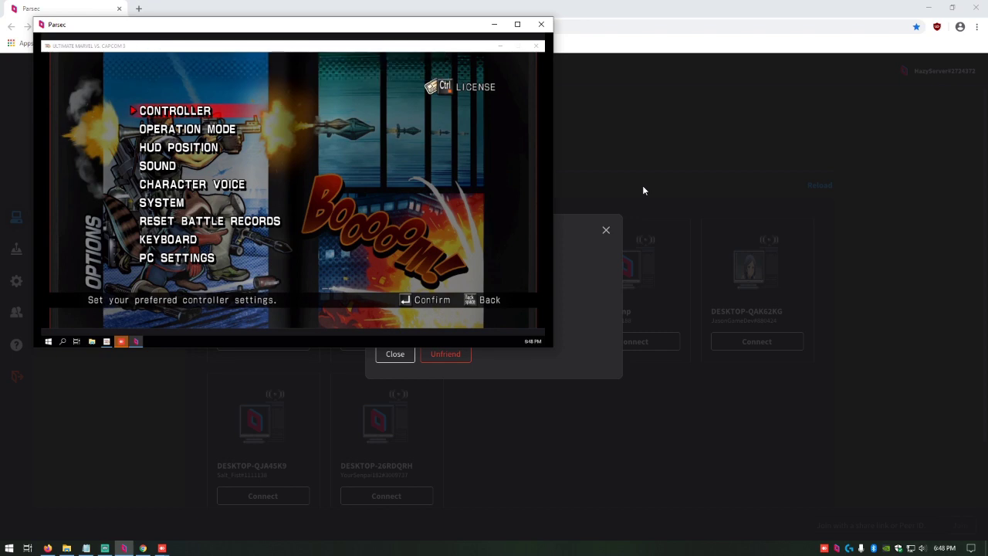
# Toggle the friend's 'Can connect without your approval' permission and close the dialog
pyautogui.click(619, 150)
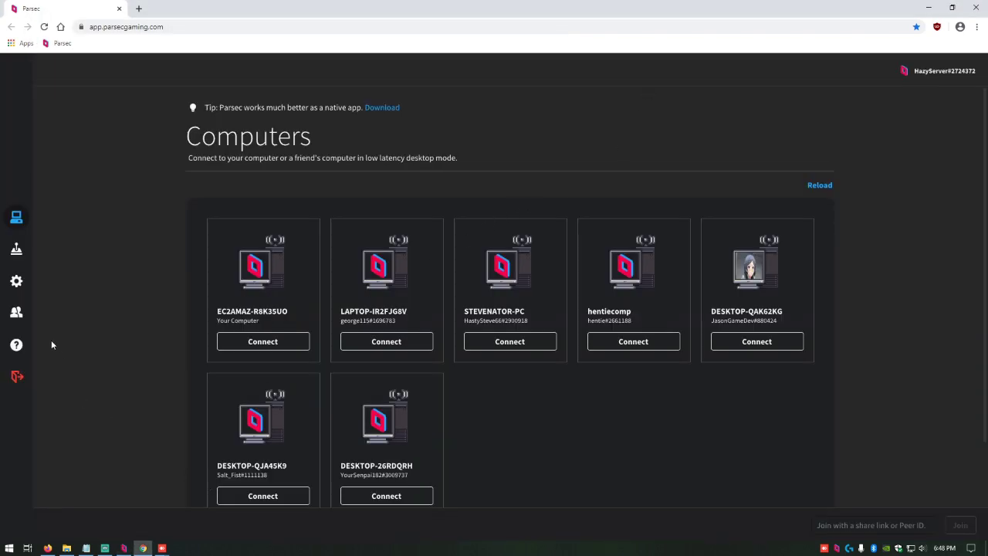
pyautogui.moveTo(39, 313)
pyautogui.click(111, 315)
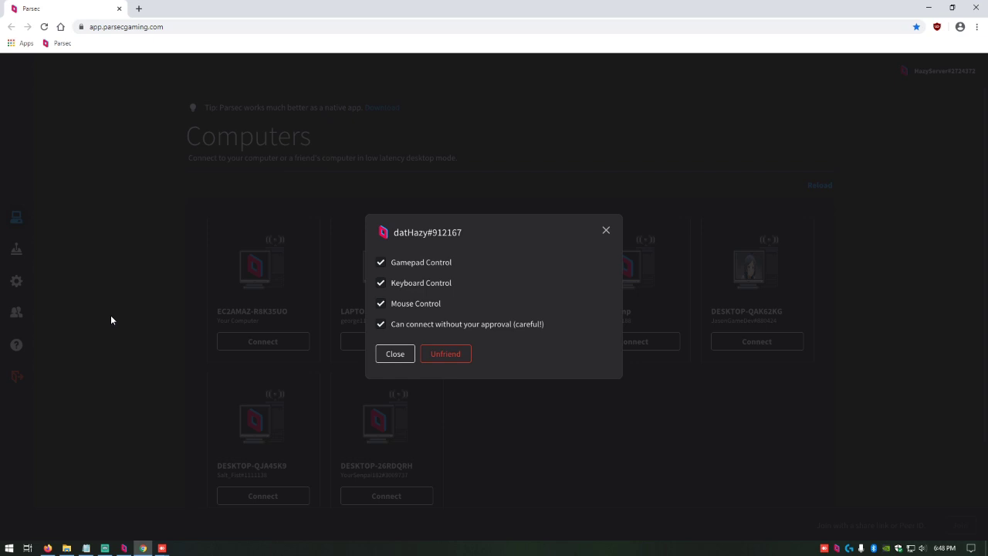
pyautogui.click(382, 324)
pyautogui.click(395, 354)
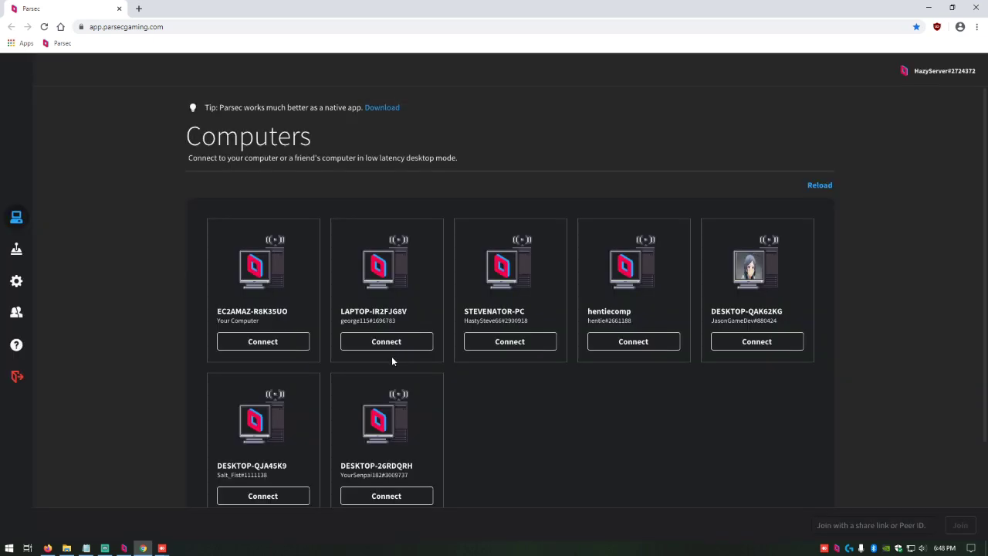
# Check the game's Options list in the stream, then close the Parsec web page
pyautogui.click(124, 548)
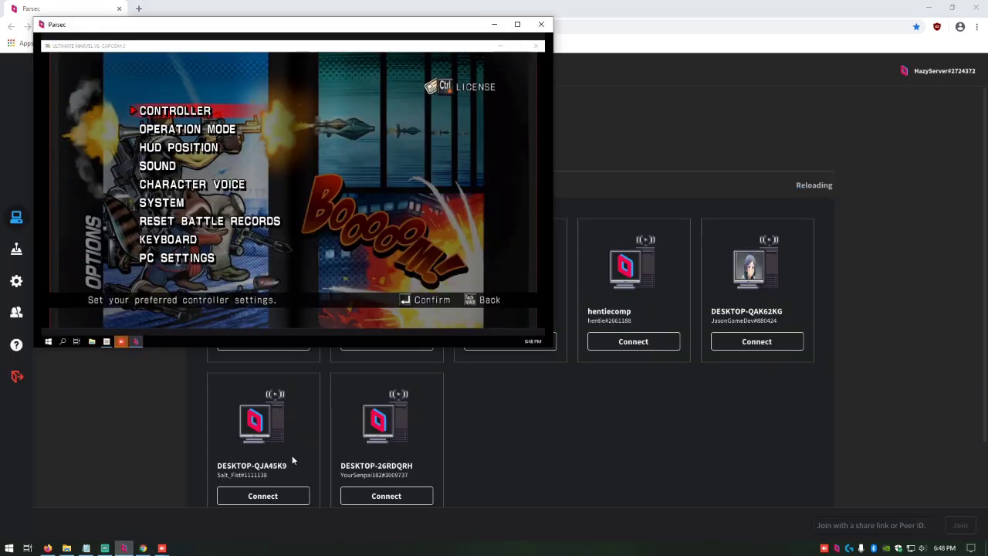
pyautogui.press('Down')
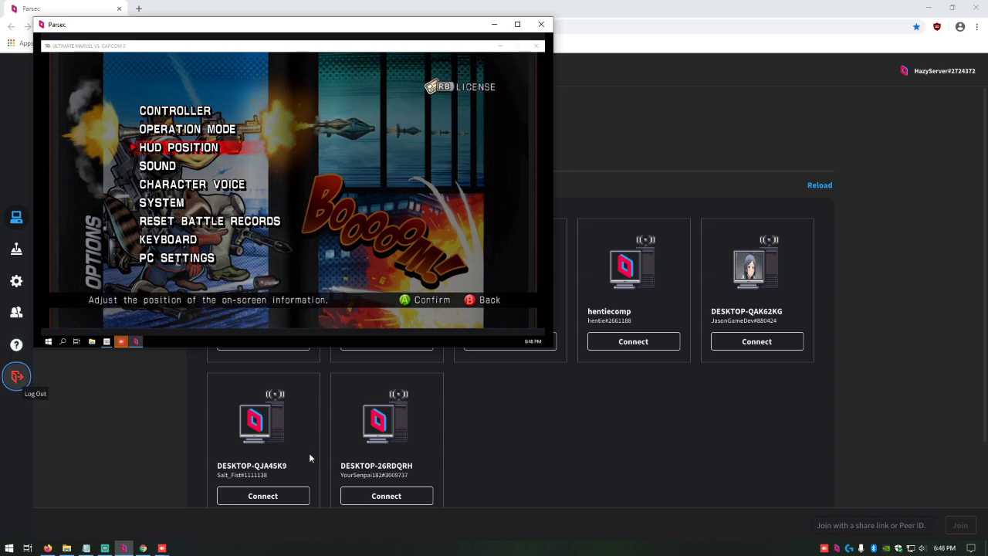
pyautogui.click(974, 7)
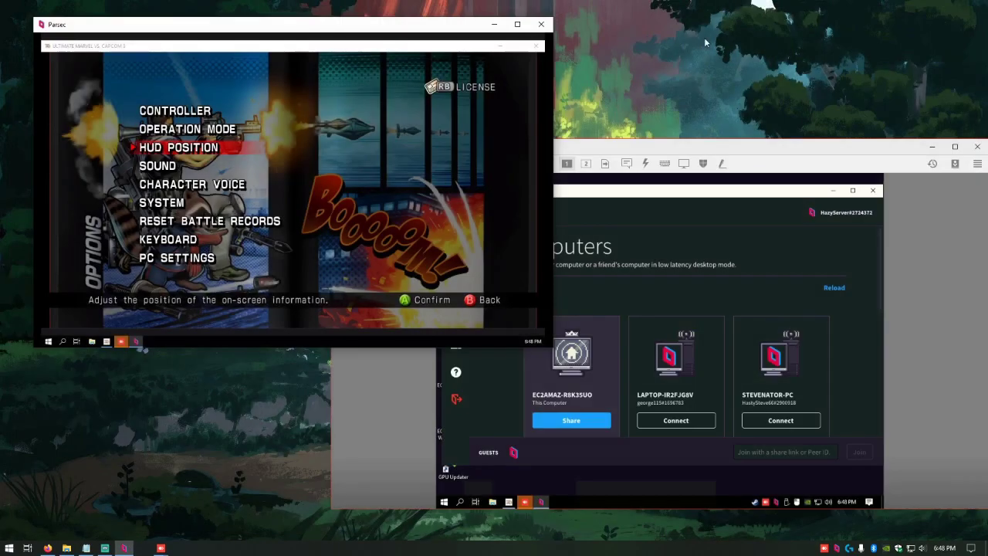
# Close the Parsec window on the remote desktop
pyautogui.press('Down')
pyautogui.press('Down')
pyautogui.press('Down')
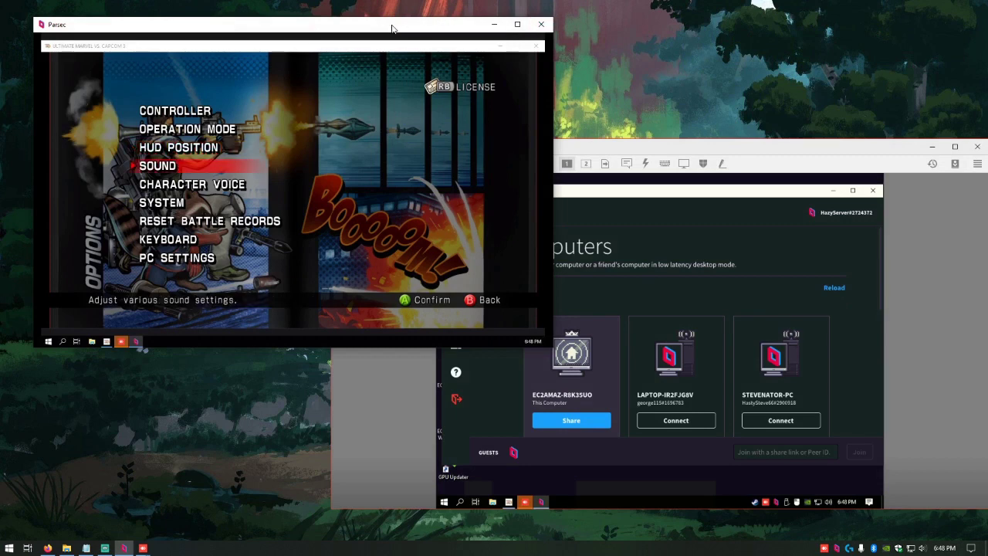
pyautogui.press('Up')
pyautogui.press('Up')
pyautogui.press('Up')
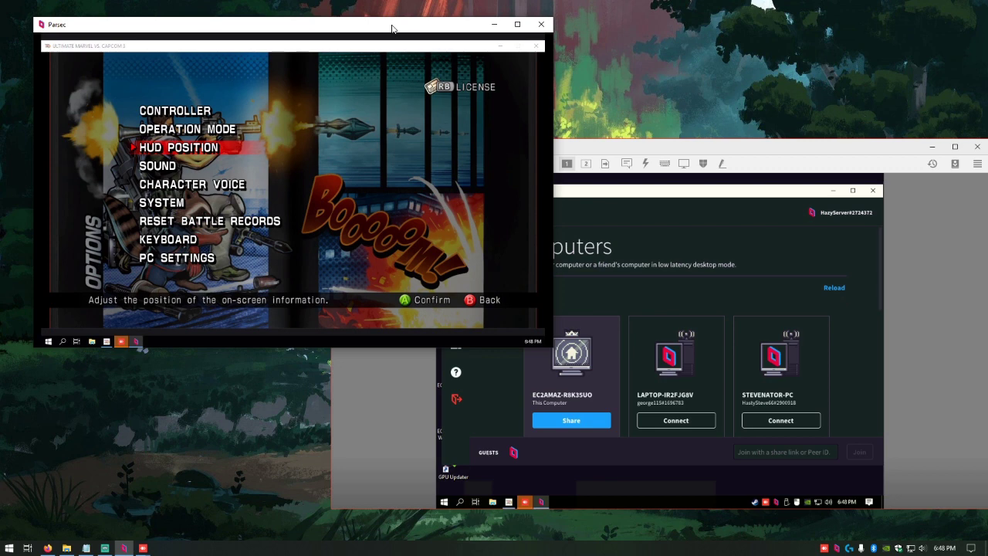
pyautogui.click(701, 154)
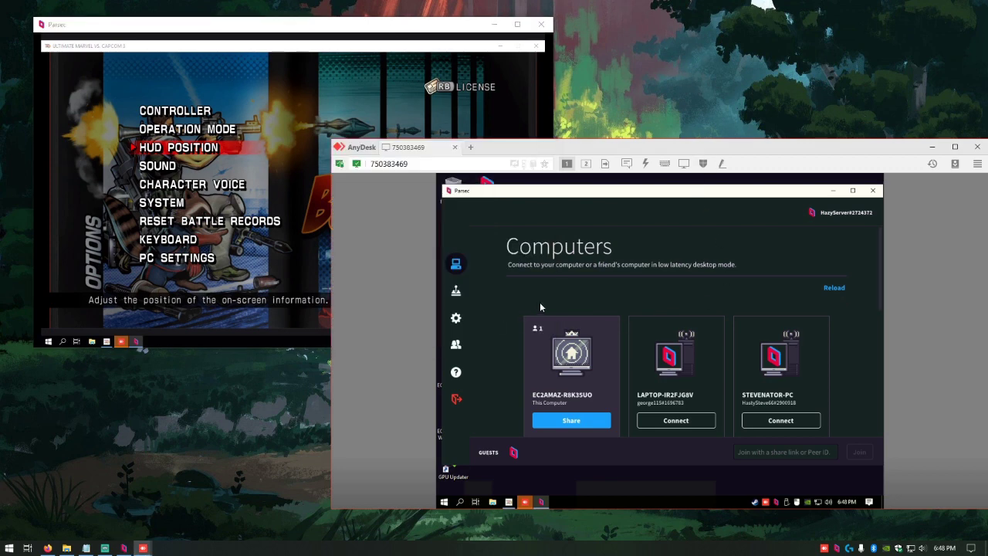
pyautogui.click(872, 191)
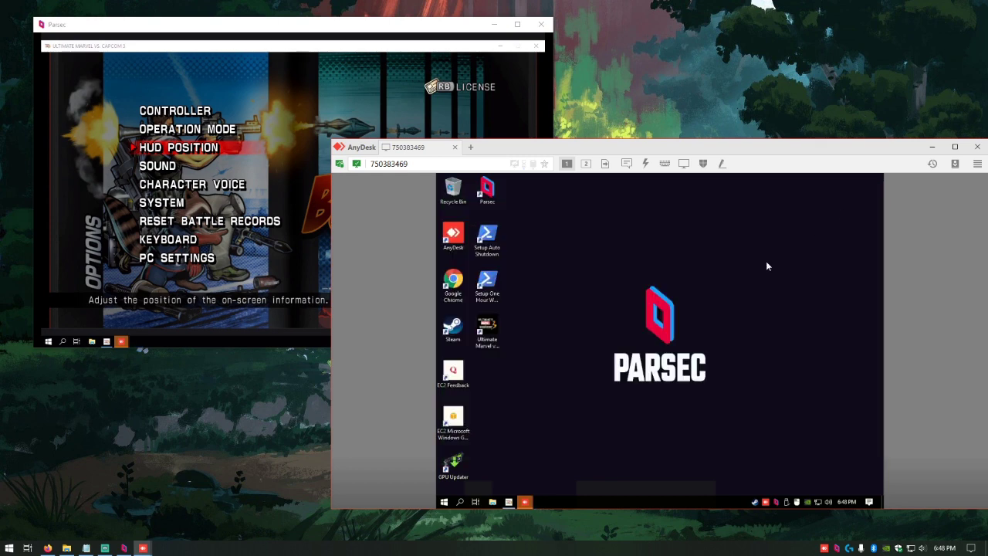
# Close the remote AnyDesk app to end the session, then dismiss the Session Closed notice
pyautogui.rightClick(526, 502)
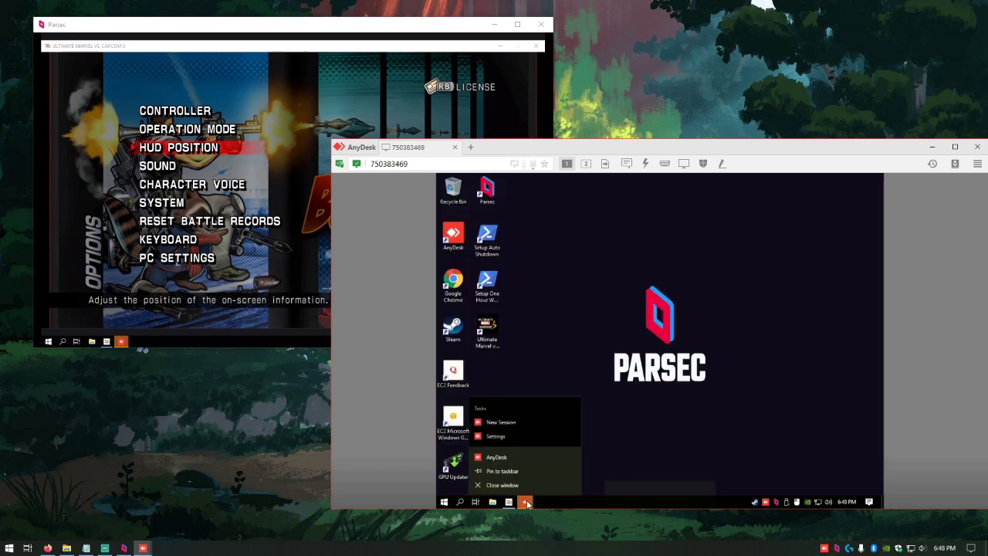
pyautogui.click(502, 484)
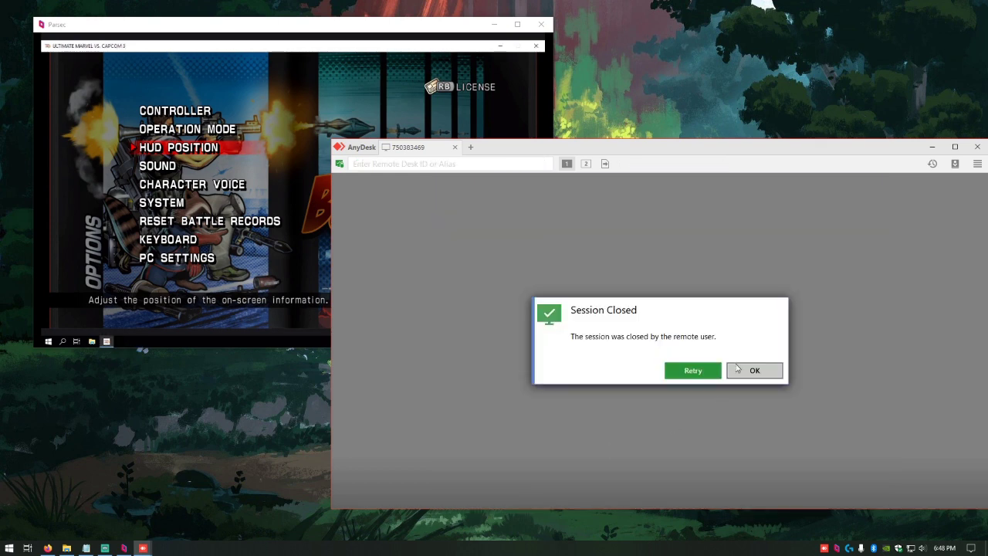
pyautogui.click(761, 370)
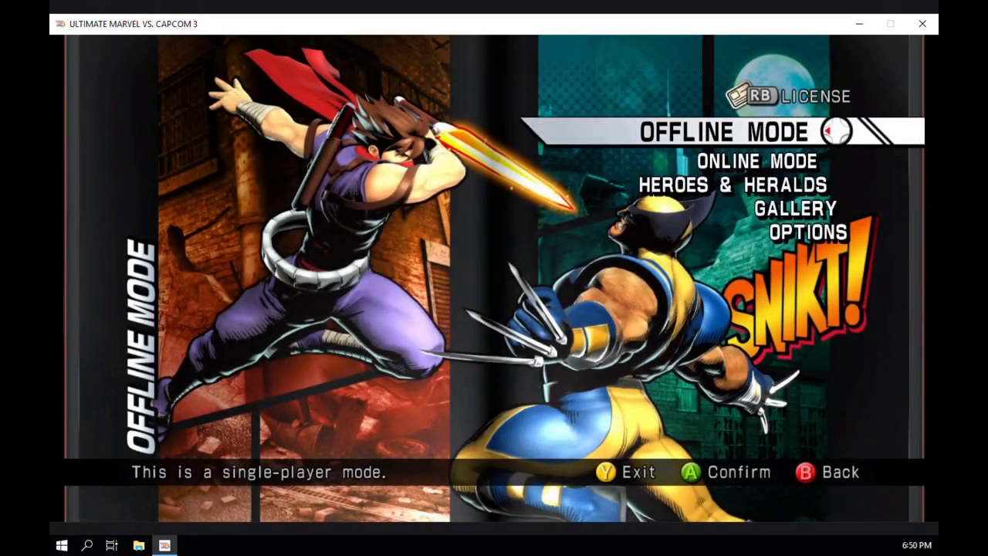
# Exit Ultimate Marvel vs Capcom 3, confirming YES at the exit prompt
pyautogui.press('Escape')
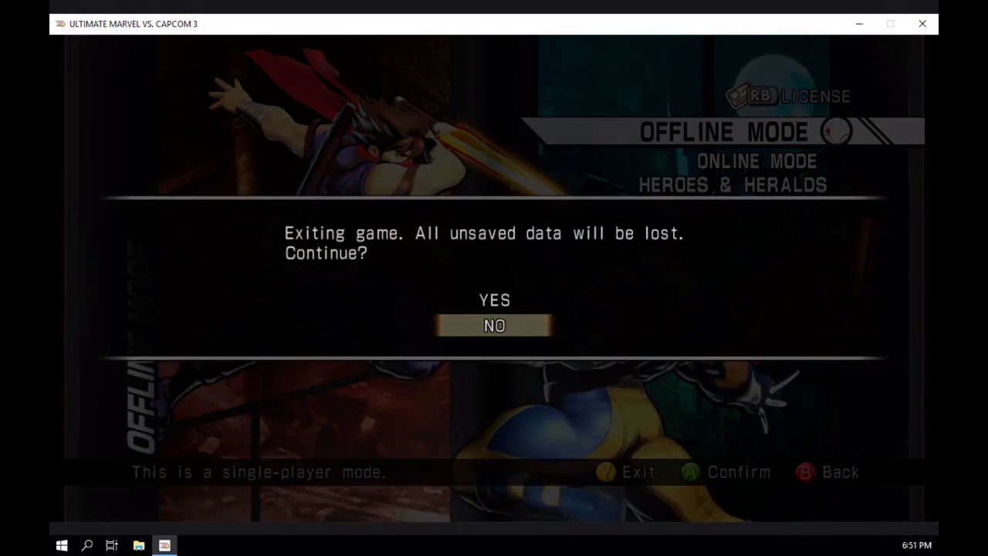
pyautogui.press('Up')
pyautogui.press('Return')
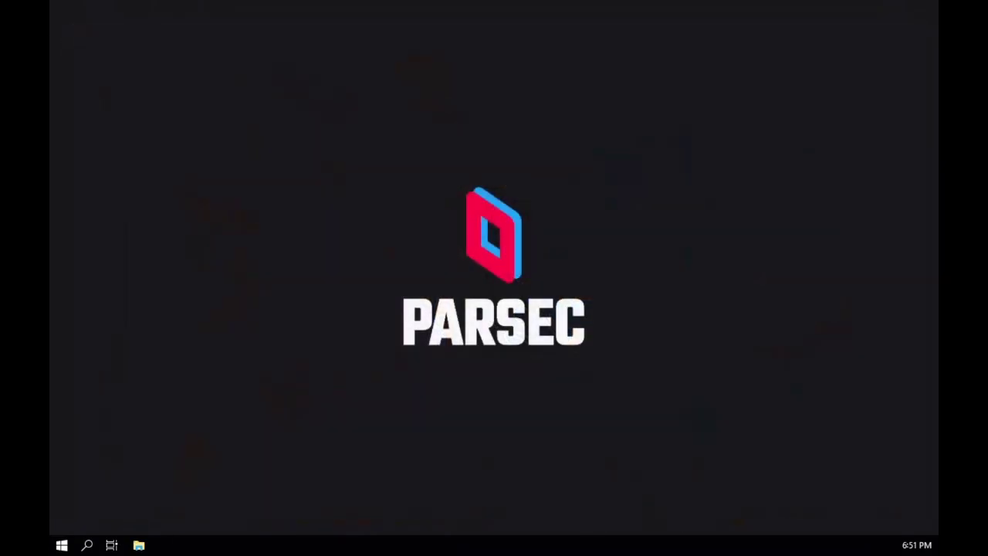
# Close the Parsec stream window and quit AnyDesk from its tray icon
pyautogui.hotkey('ctrl', 'shift', 'w')
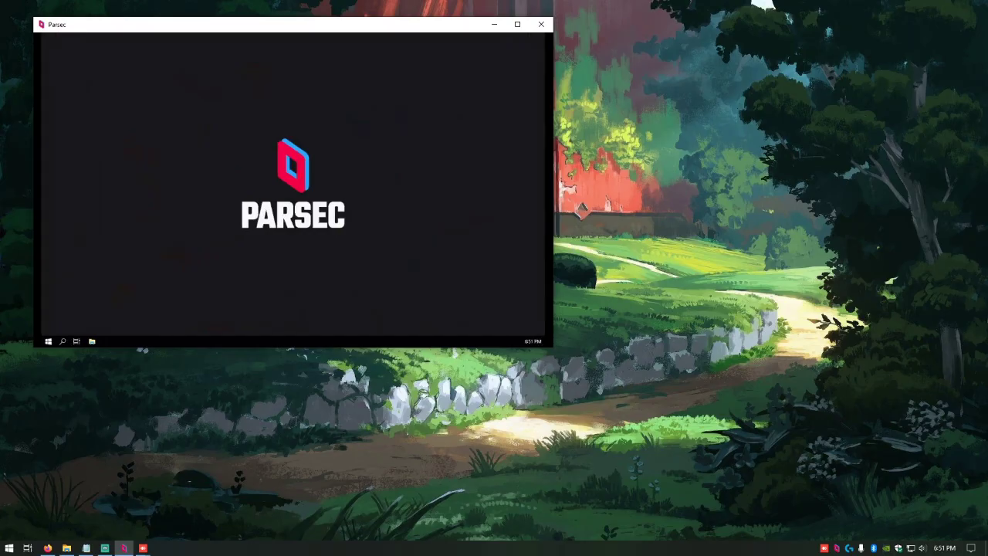
pyautogui.click(48, 341)
pyautogui.click(51, 325)
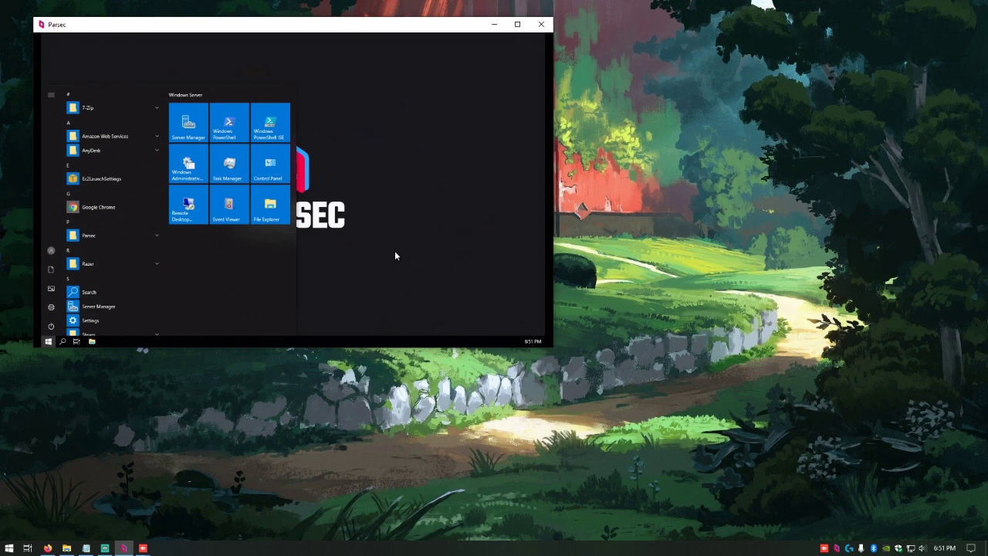
pyautogui.click(538, 30)
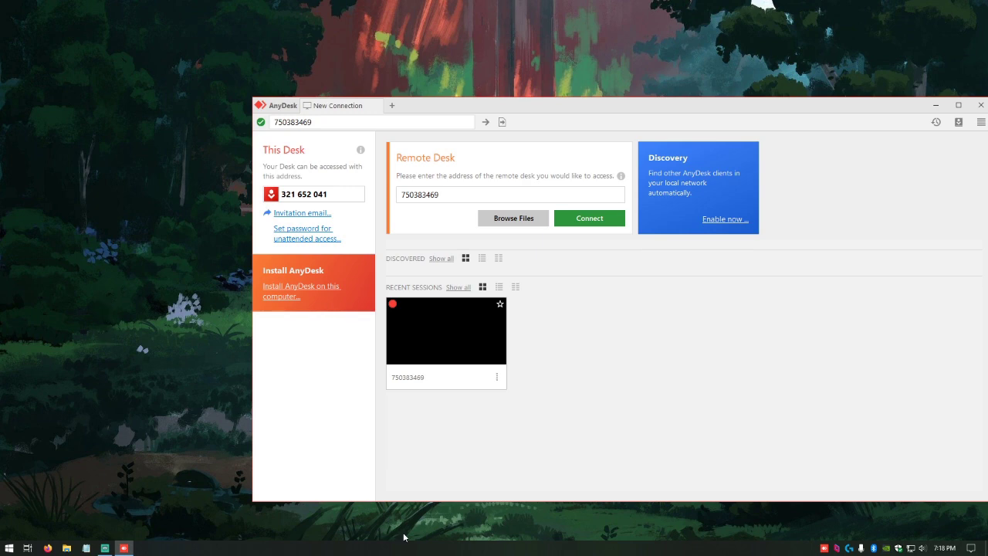
pyautogui.rightClick(823, 547)
pyautogui.click(811, 545)
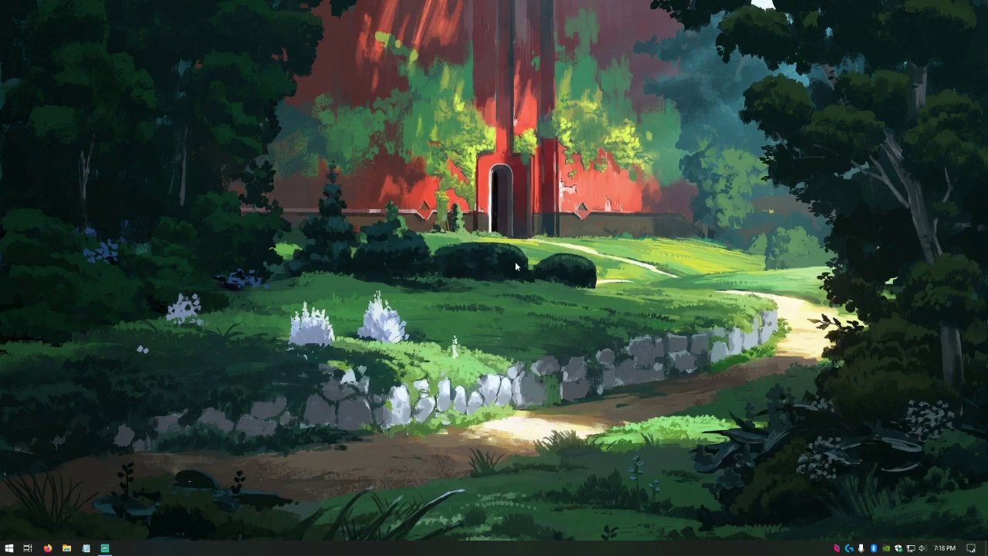